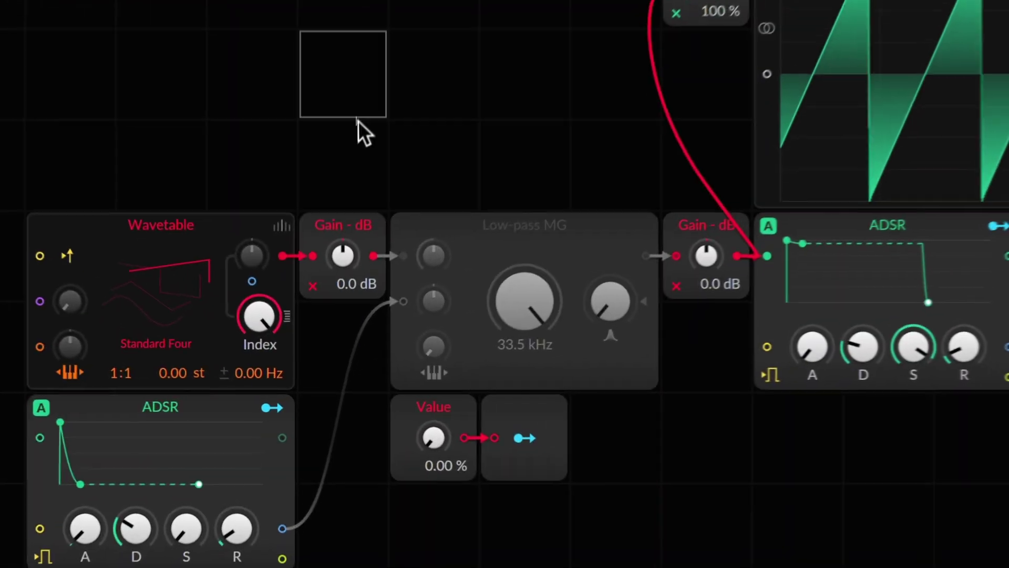
- Examine the signal path from the Wavetable through the Gain modules before and after the low-pass filter
click(318, 342)
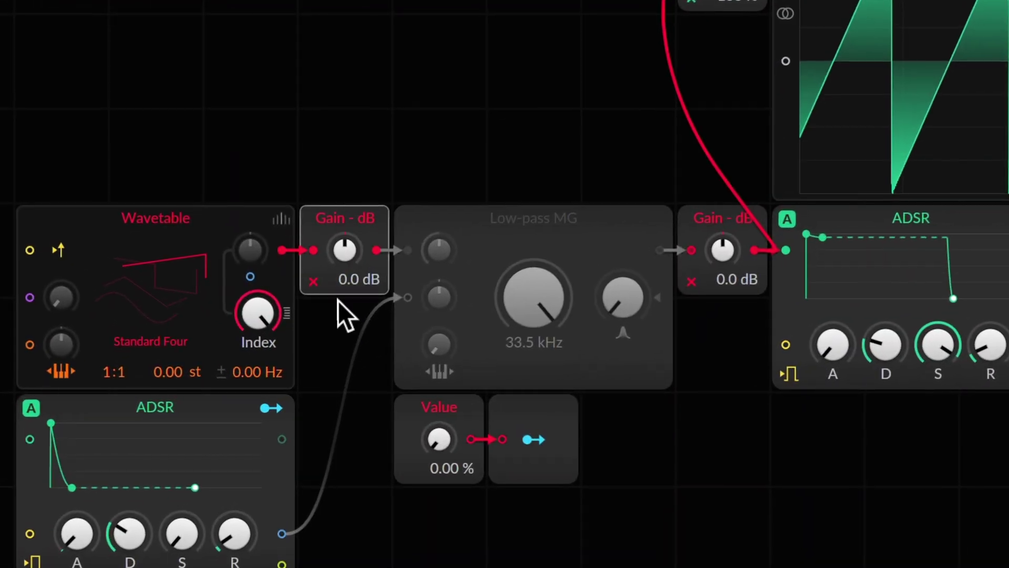
click(141, 231)
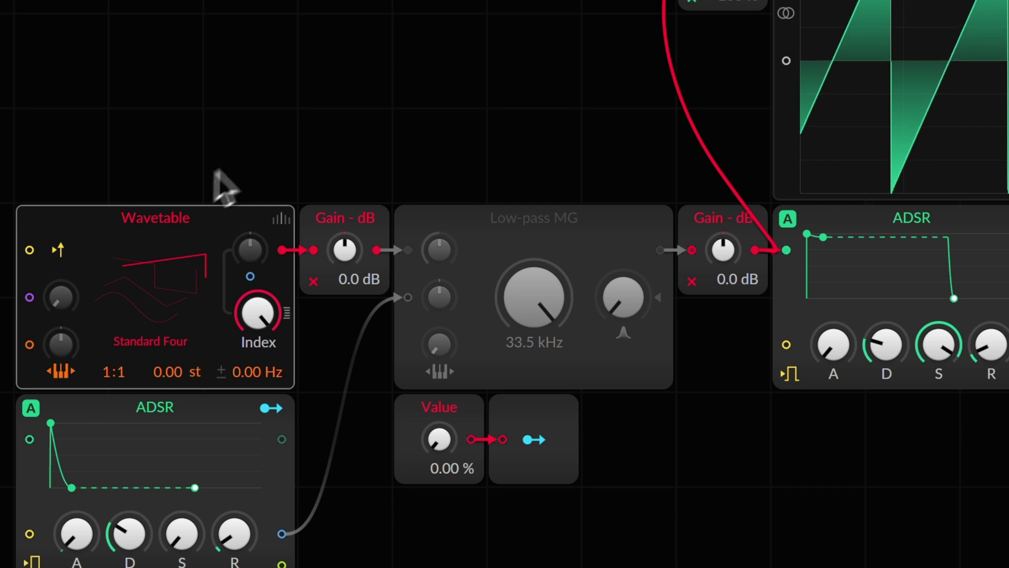
click(333, 223)
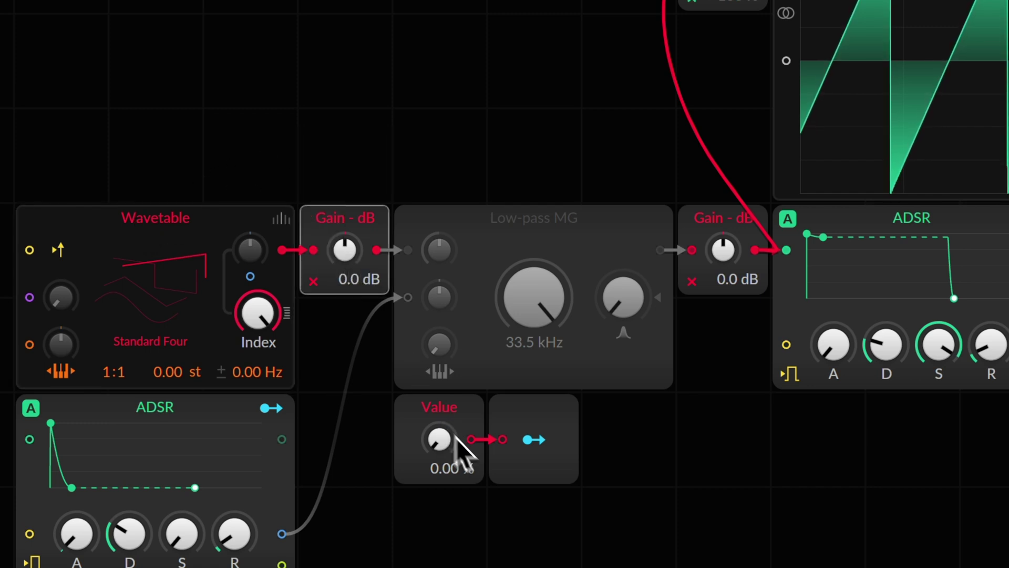
click(726, 214)
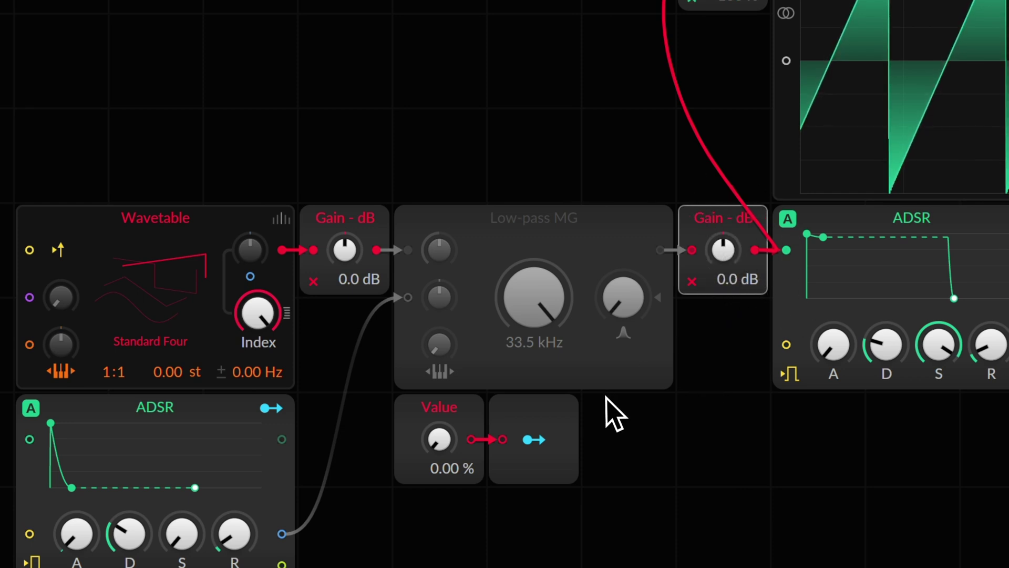
- Test the gain modulation by raising the Value knob to 100 % and resetting it to 0 %
drag(444, 438, 447, 442)
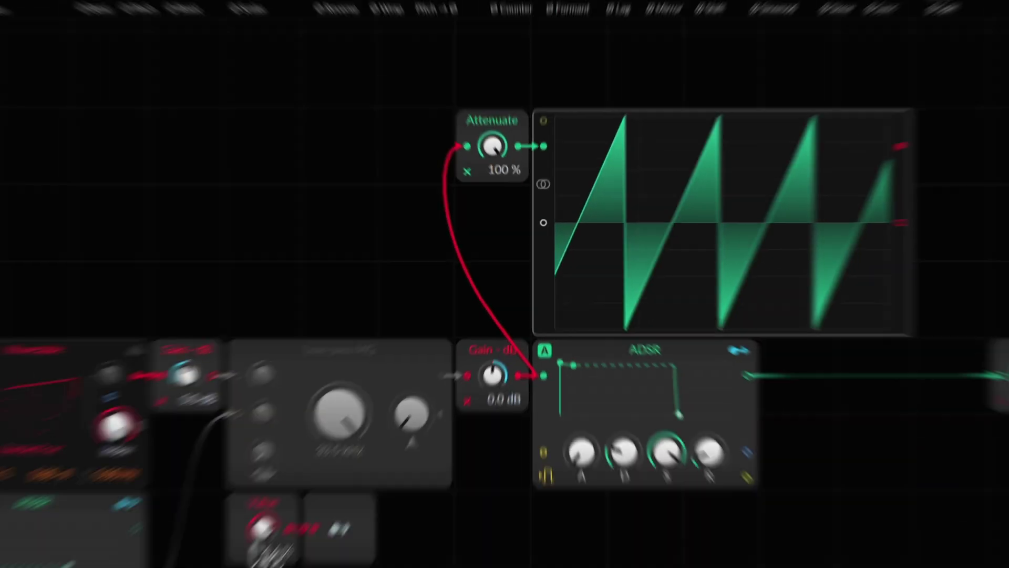
drag(363, 422, 363, 428)
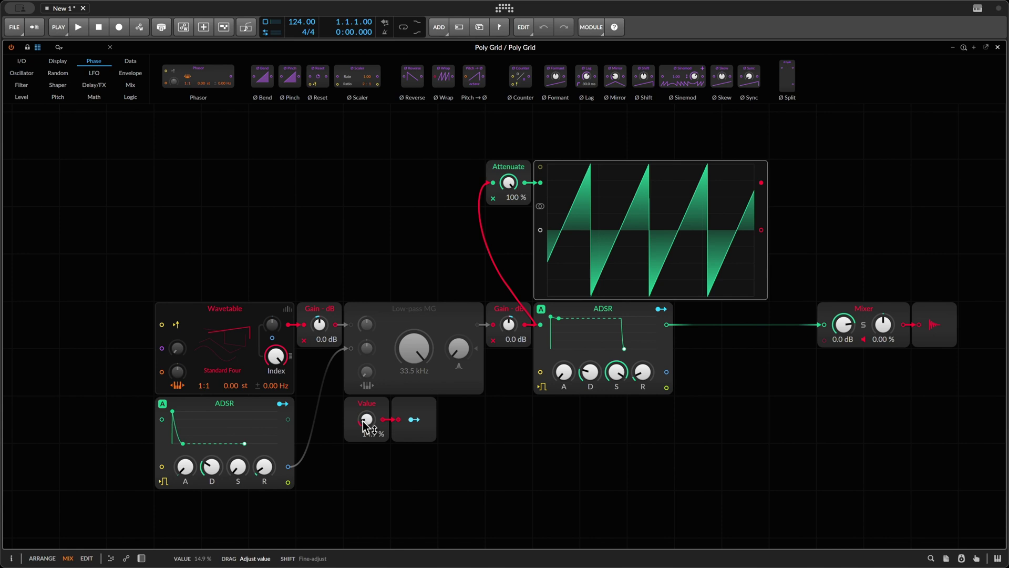
drag(366, 426, 367, 415)
click(329, 314)
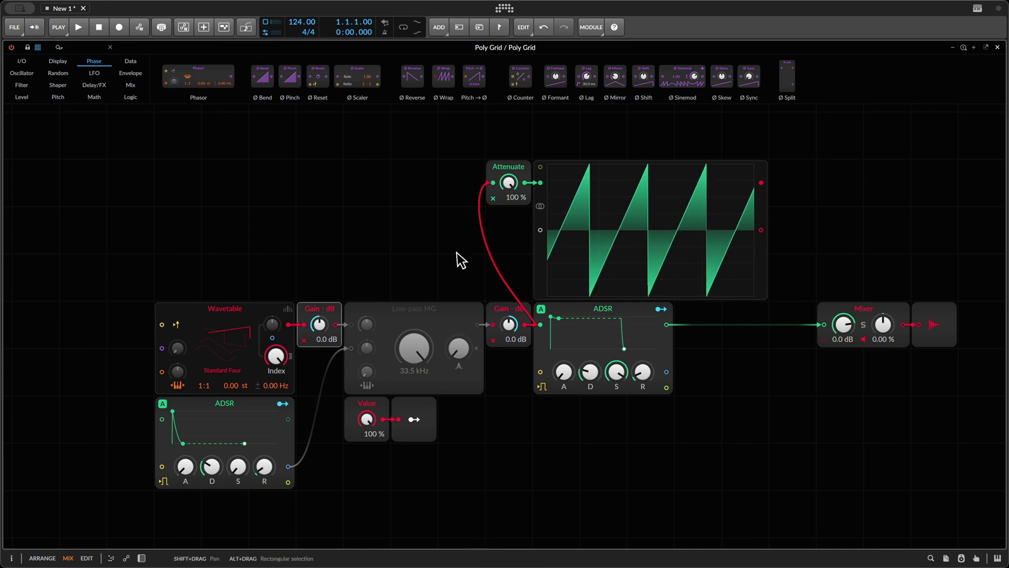
double_click(367, 419)
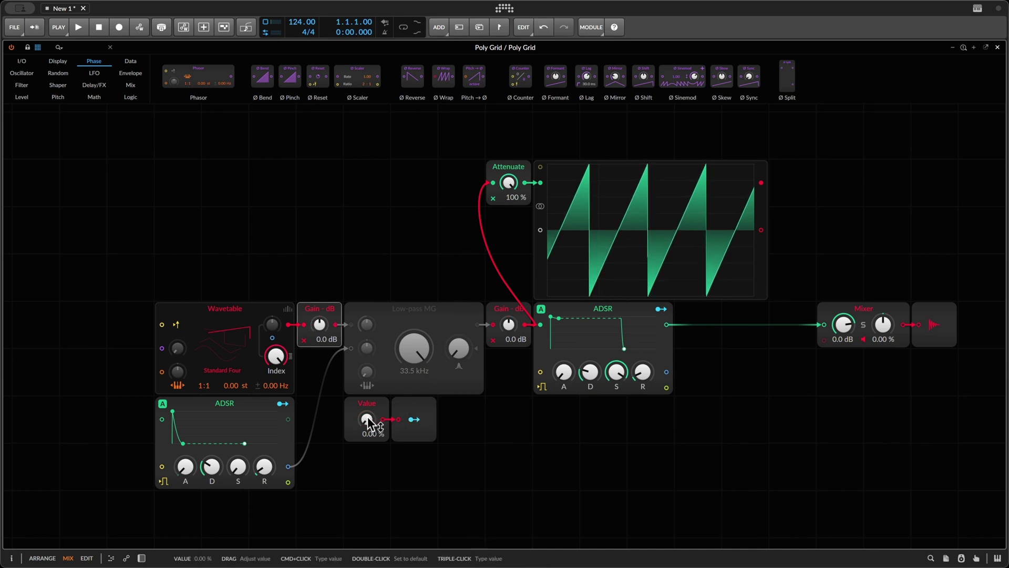
- Enable the Low-pass MG module between the two Gain modules
click(445, 325)
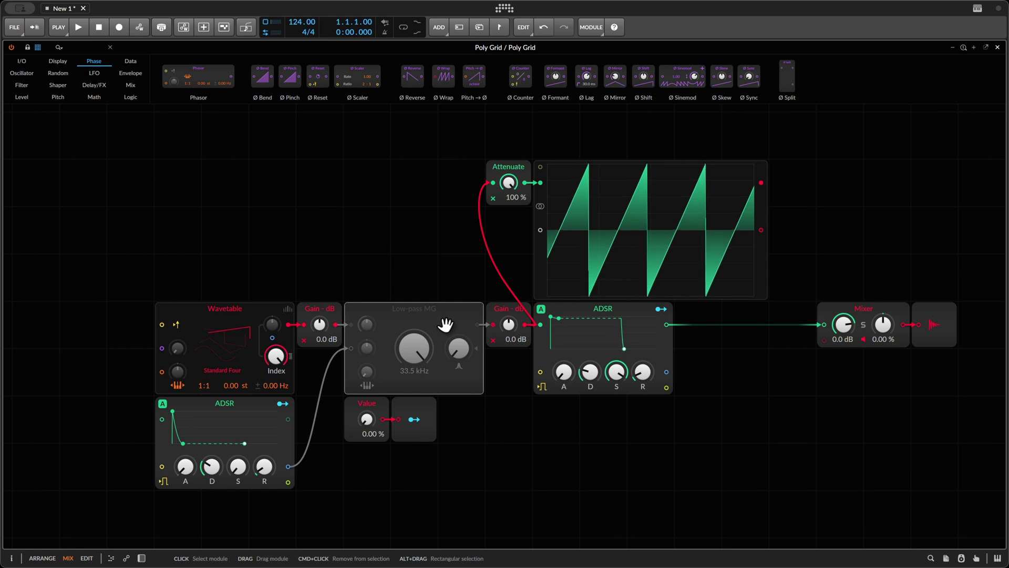
click(445, 324)
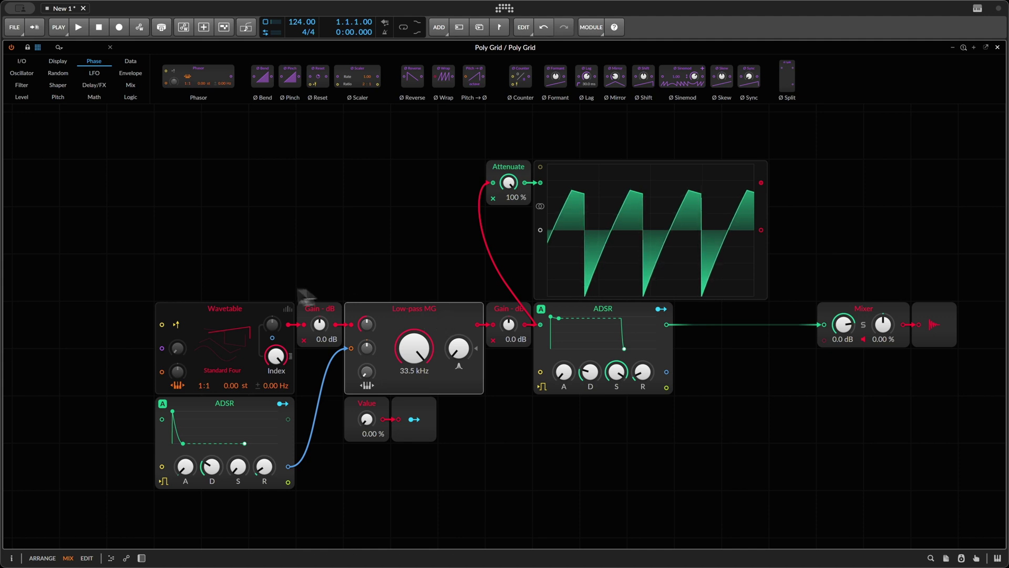
click(223, 312)
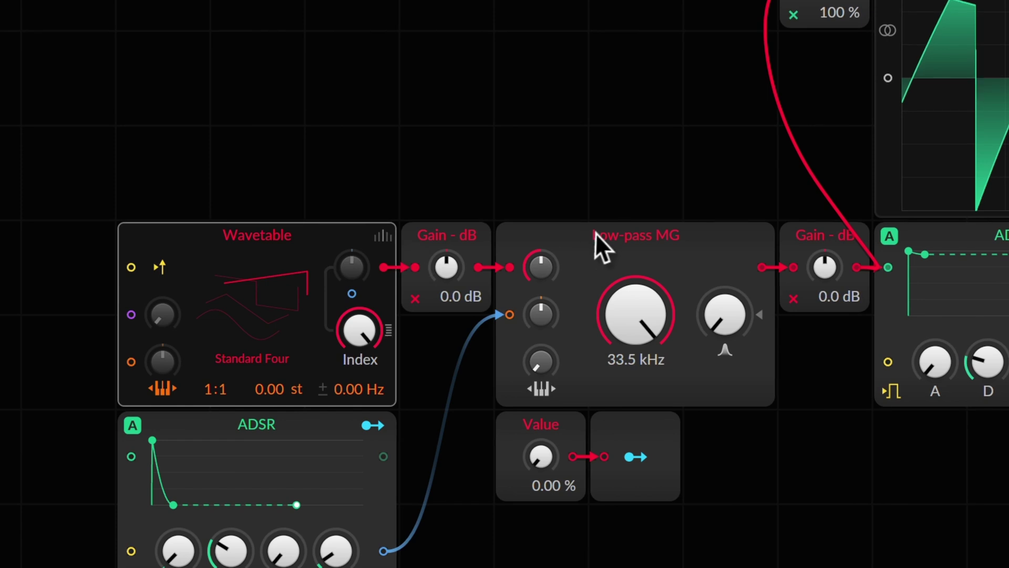
click(599, 244)
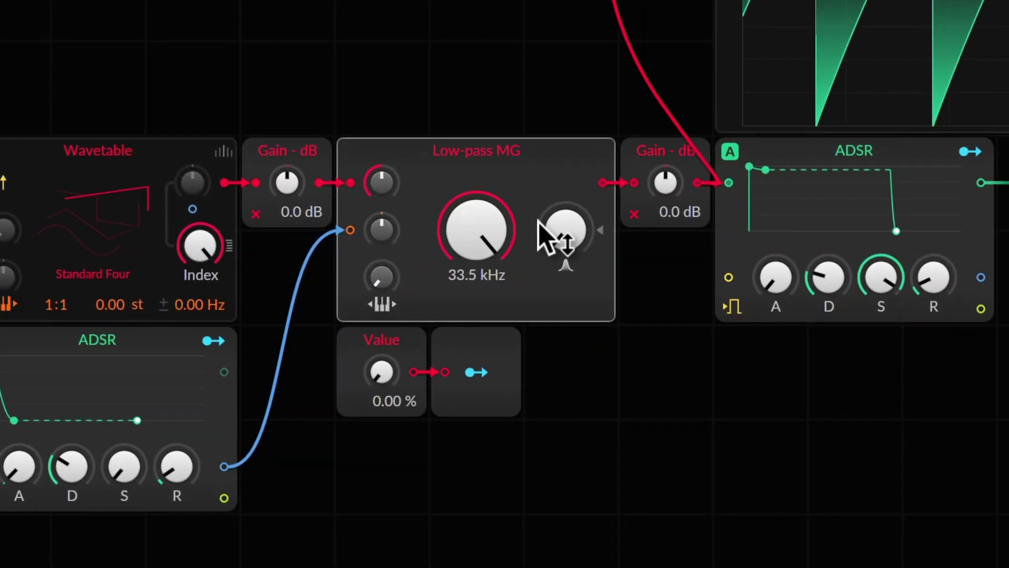
- Try the Low-pass MG with raised resonance, sweeping its cutoff down and back to 33.5 kHz, and reset the resonance
mouse_move(556, 243)
drag(553, 232, 555, 232)
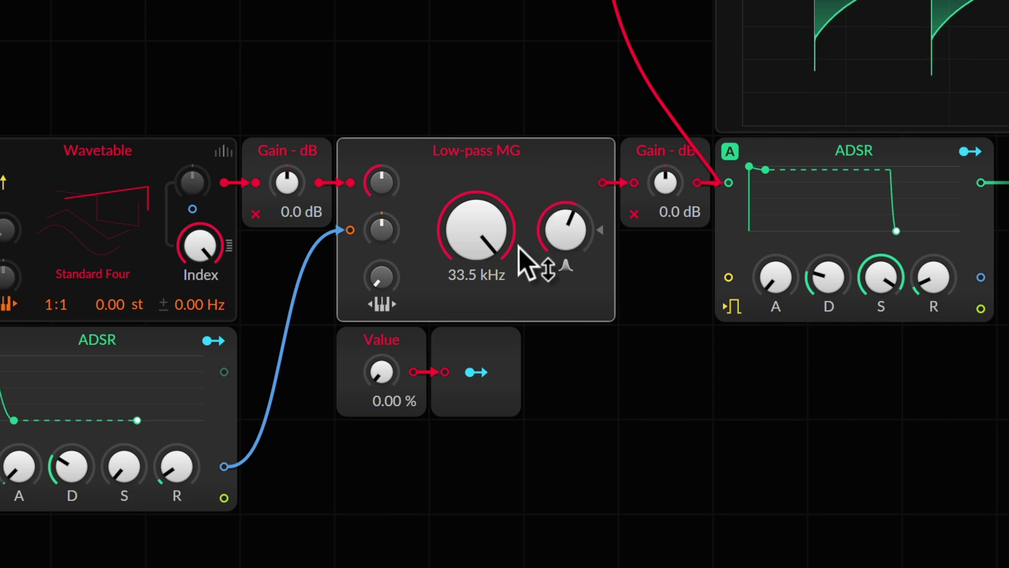
drag(479, 232, 478, 231)
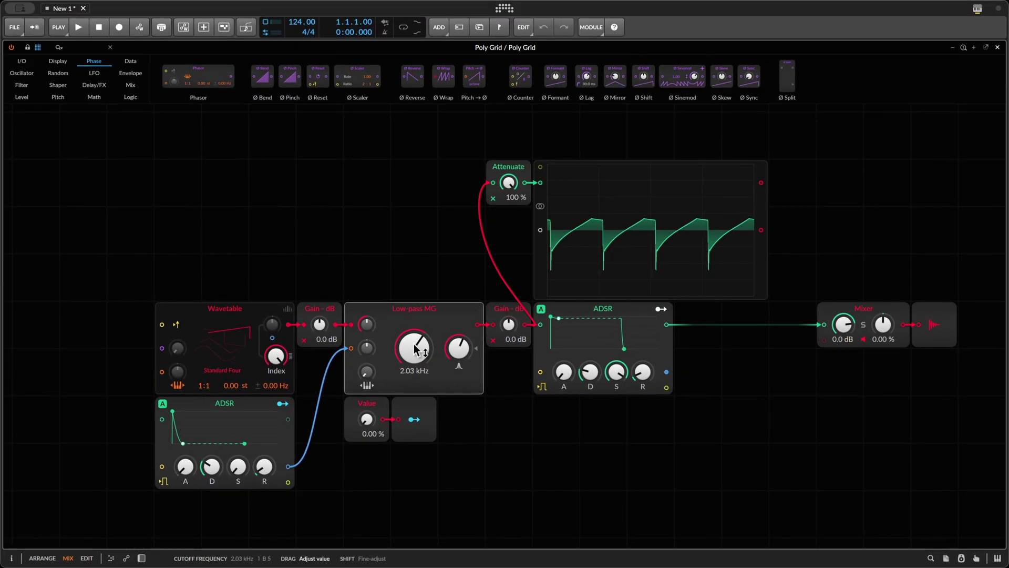
drag(415, 349, 421, 351)
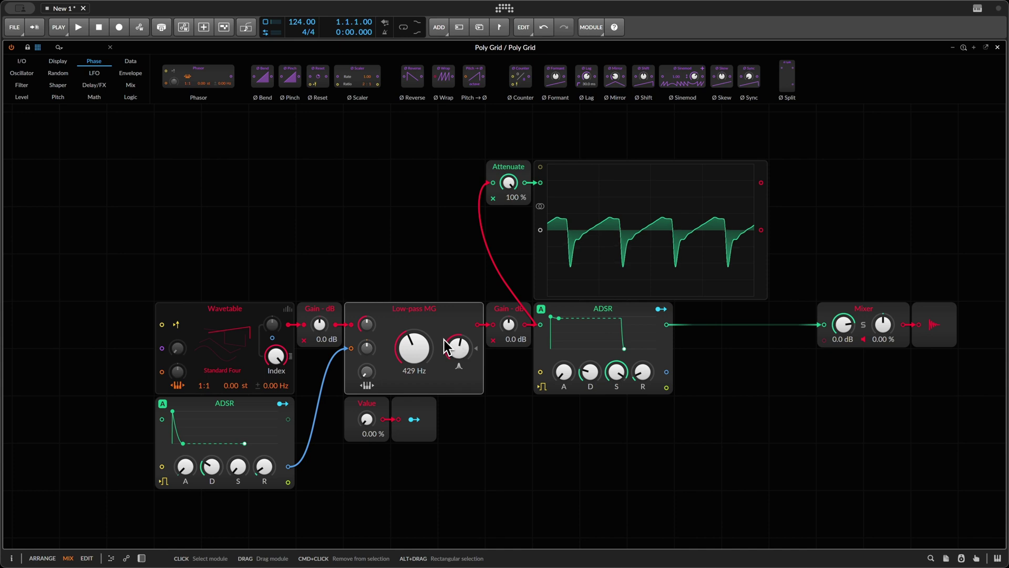
drag(421, 350, 421, 342)
double_click(468, 353)
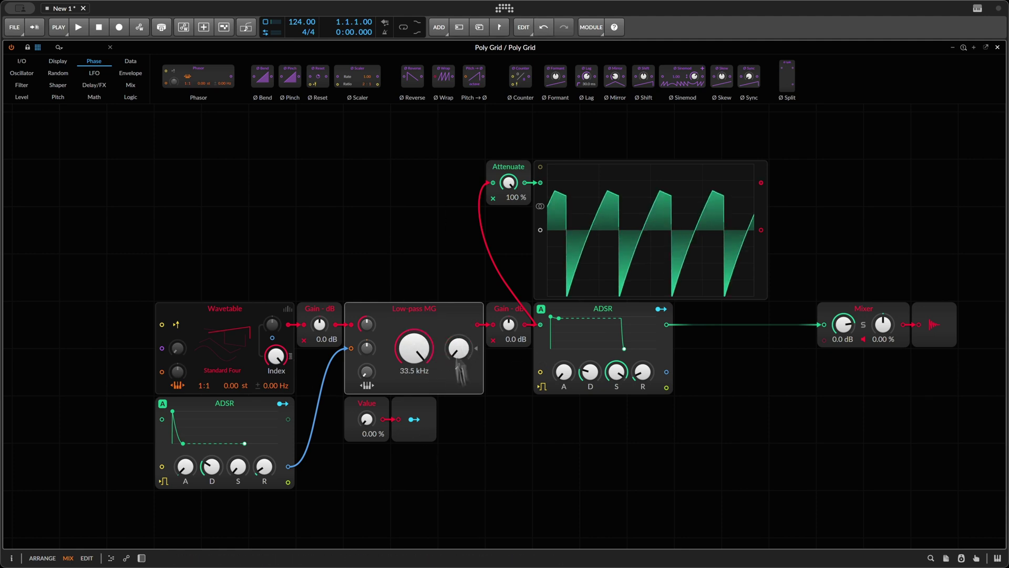
- Raise the Value knob driving the gain modulation to 50.3 %
scroll(371, 428, up, 4)
scroll(371, 428, up, 8)
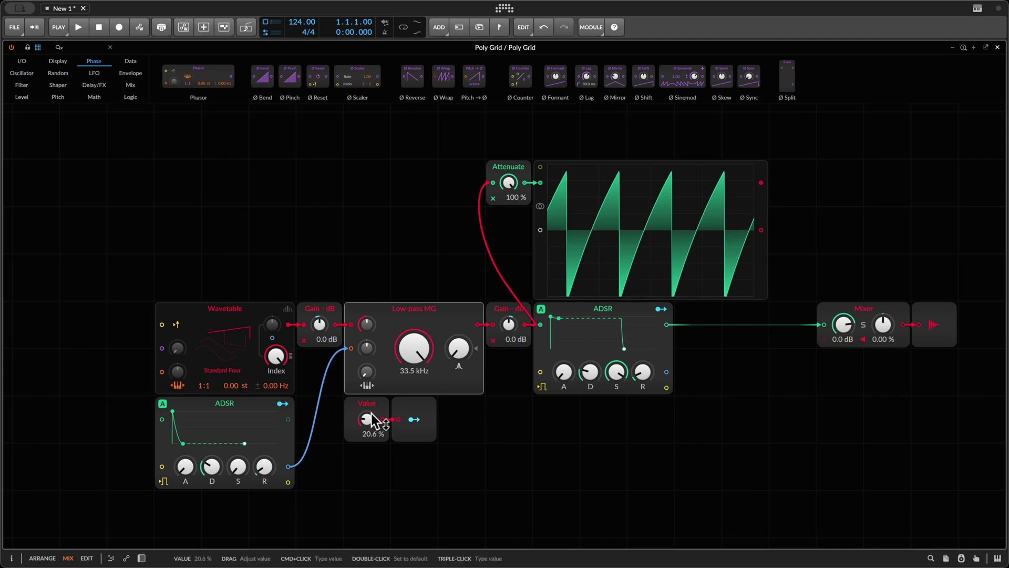
drag(370, 414, 370, 417)
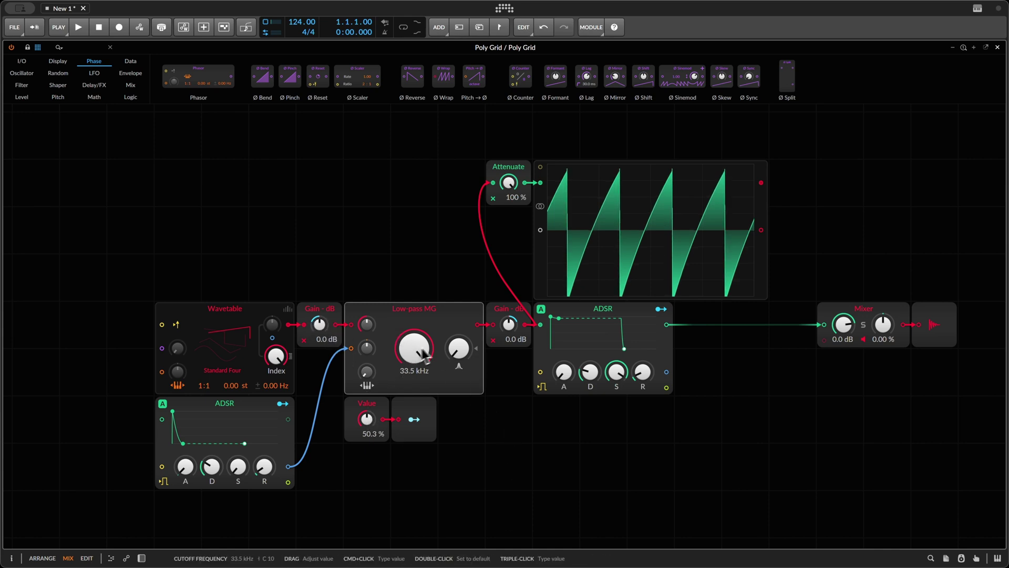
- Set the low-pass filter's resonance to about 62 % and sweep its cutoff down to 100 Hz and back up
mouse_move(463, 362)
mouse_down()
mouse_move(423, 389)
mouse_move(469, 362)
mouse_up()
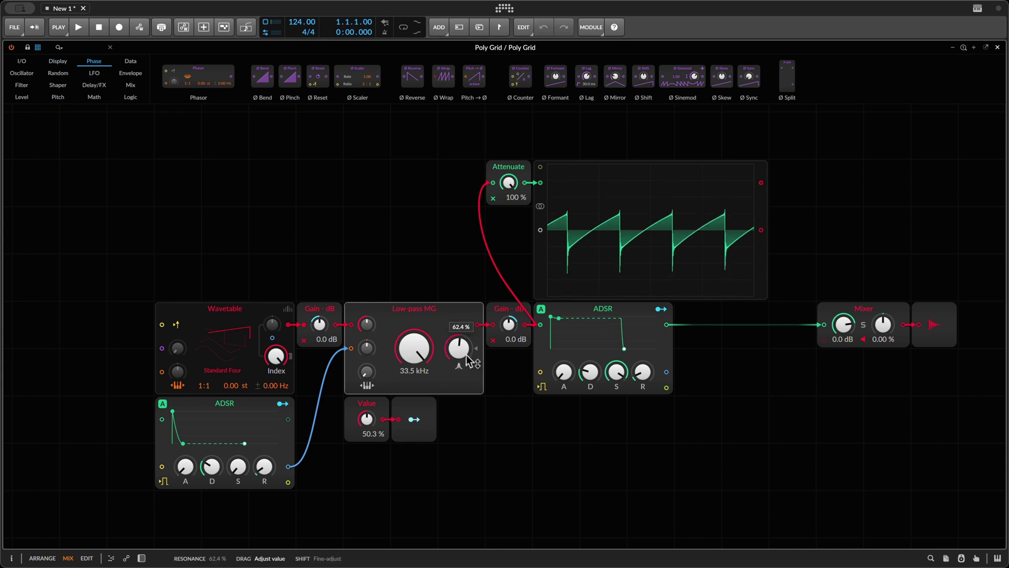
scroll(415, 348, down, 10)
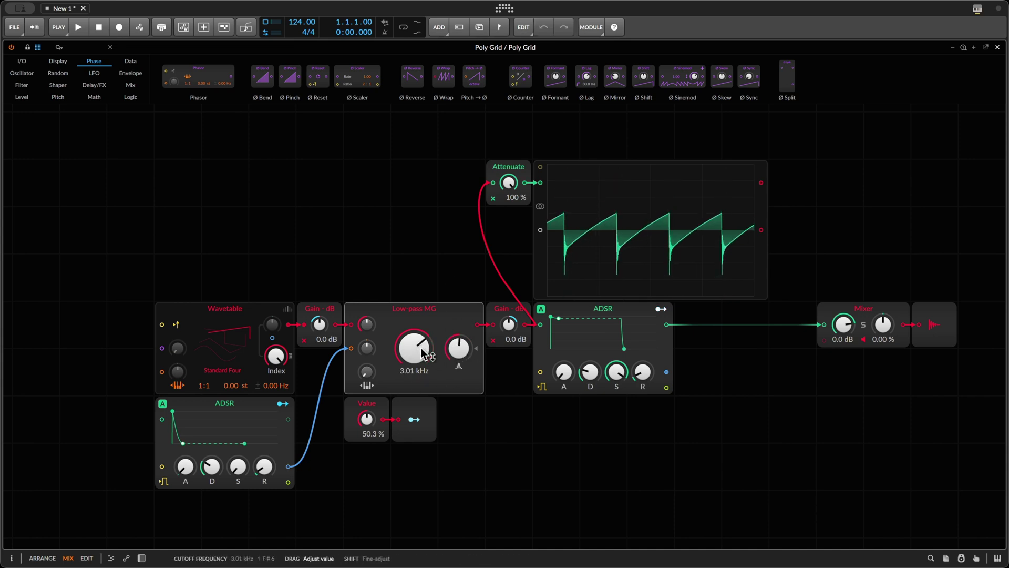
scroll(425, 354, down, 3)
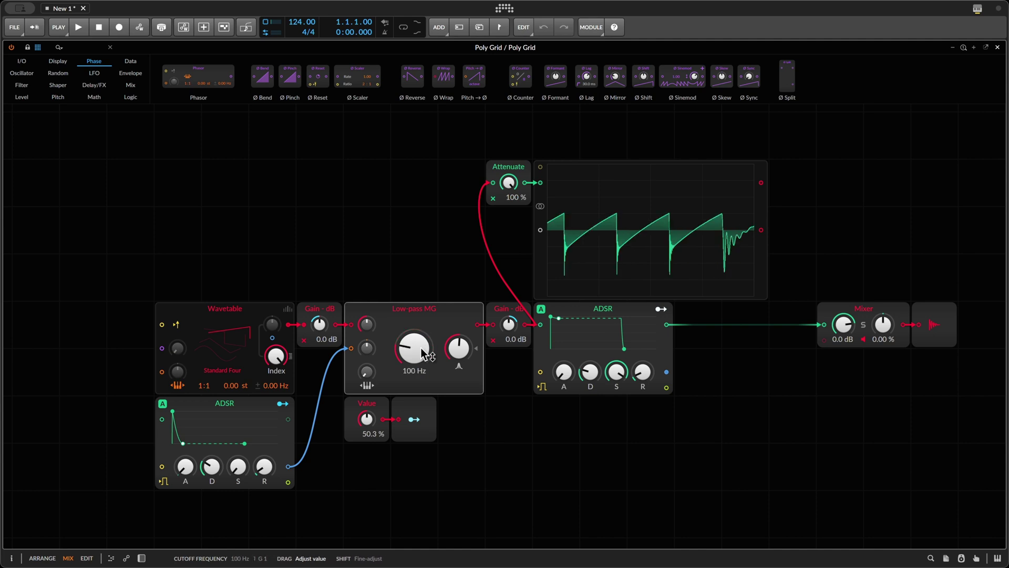
scroll(414, 348, up, 7)
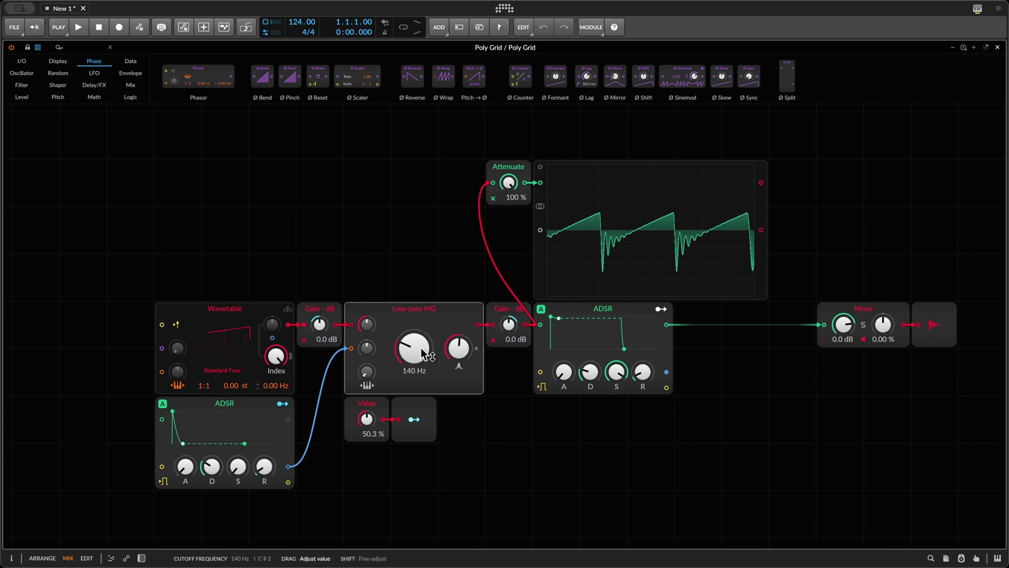
- Try the cutoff sweep with the Value knob reset to 0 %, and undo the reset
double_click(367, 419)
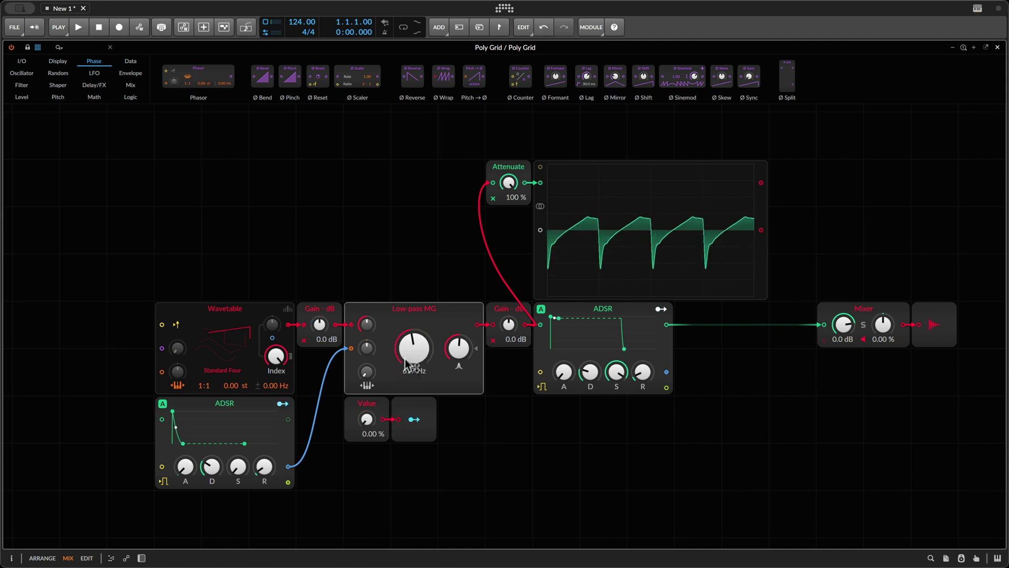
scroll(413, 349, down, 4)
scroll(410, 353, up, 5)
key(ctrl+z)
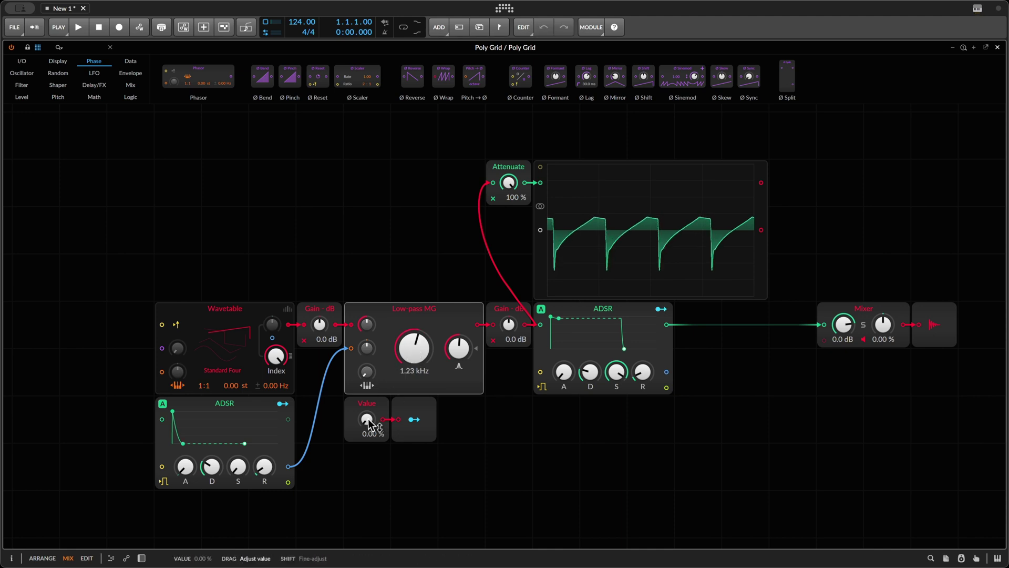
- Sweep the low-pass cutoff down to 26 Hz and back up to 1.52 kHz with Value at 50.3 %
scroll(409, 352, down, 3)
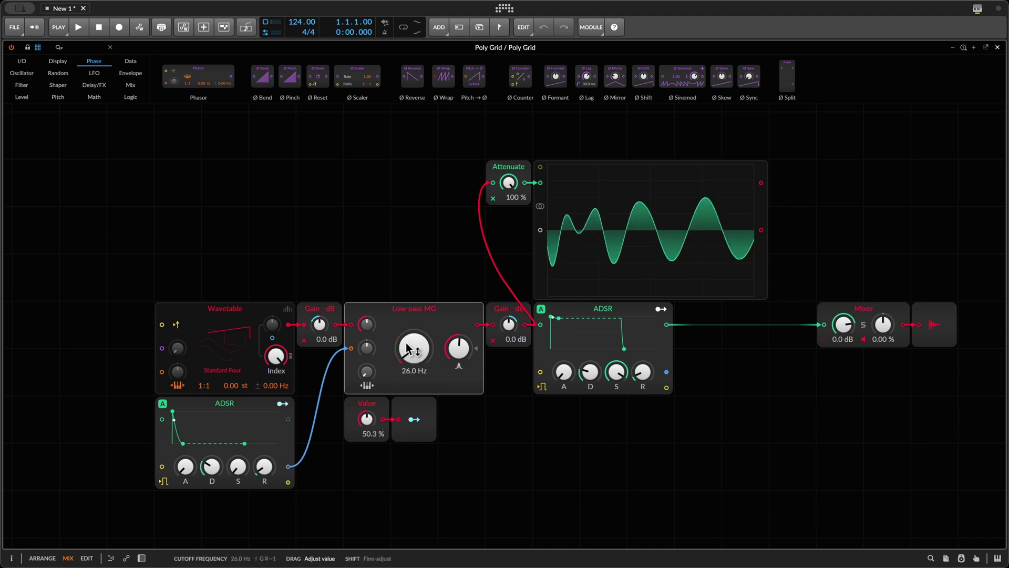
scroll(412, 349, up, 1)
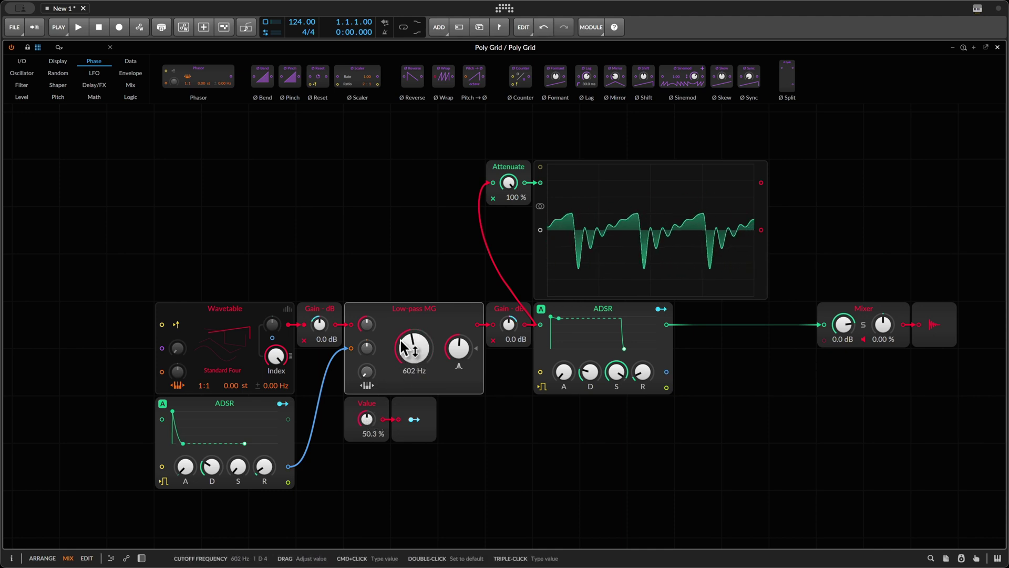
scroll(406, 343, up, 2)
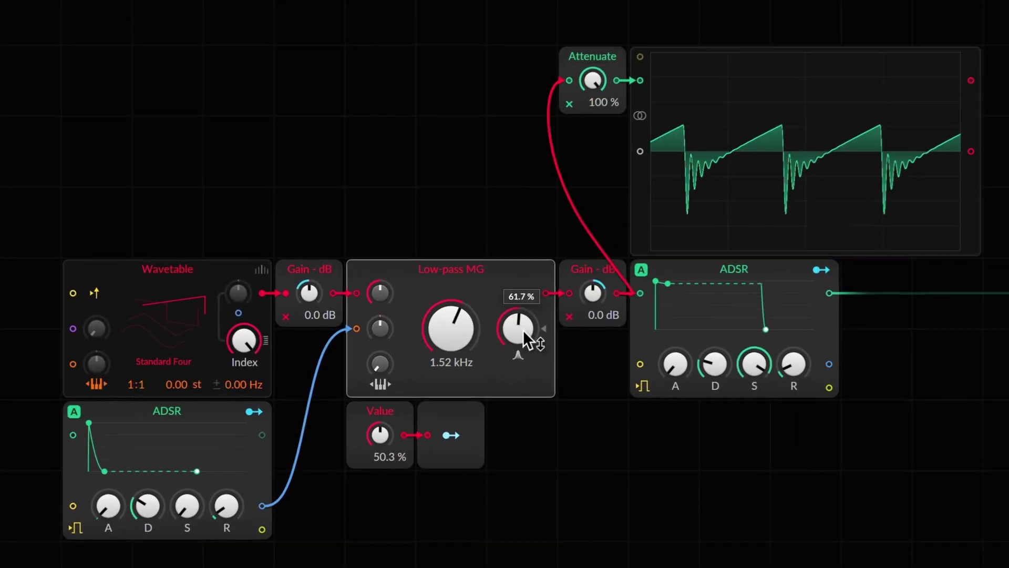
- Raise the filter's resonance to about 77 % and sweep the cutoff down and up, including 687 Hz and 1.37 kHz
scroll(461, 350, up, 5)
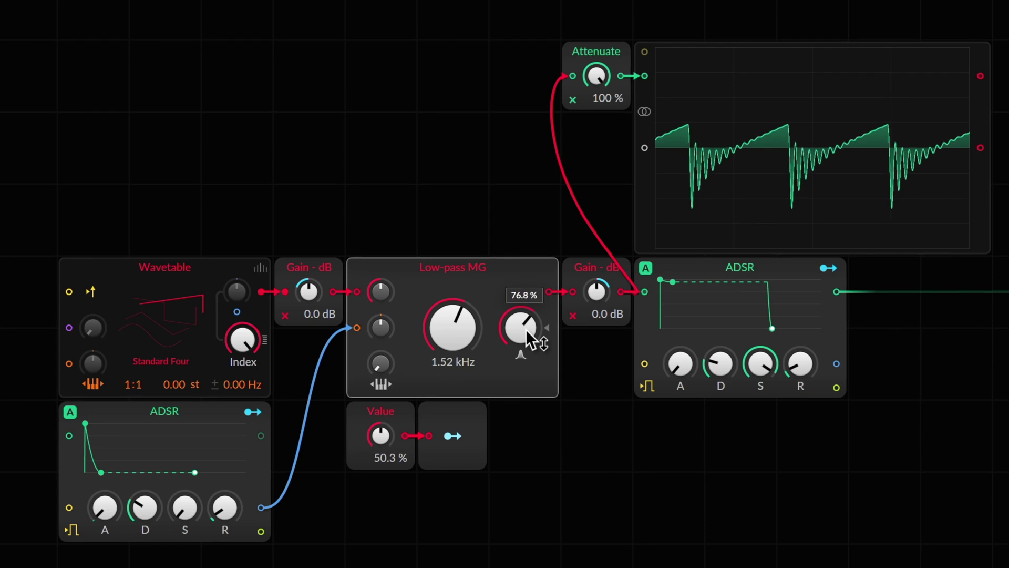
scroll(446, 325, down, 10)
scroll(445, 321, up, 4)
scroll(445, 322, up, 6)
scroll(445, 322, down, 7)
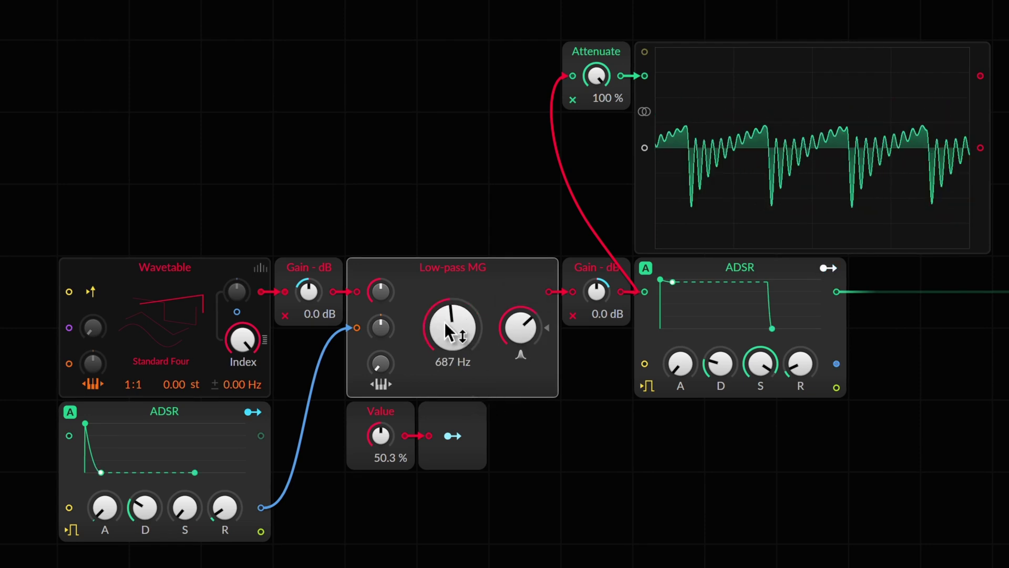
scroll(444, 321, down, 2)
scroll(444, 322, up, 11)
scroll(444, 322, down, 3)
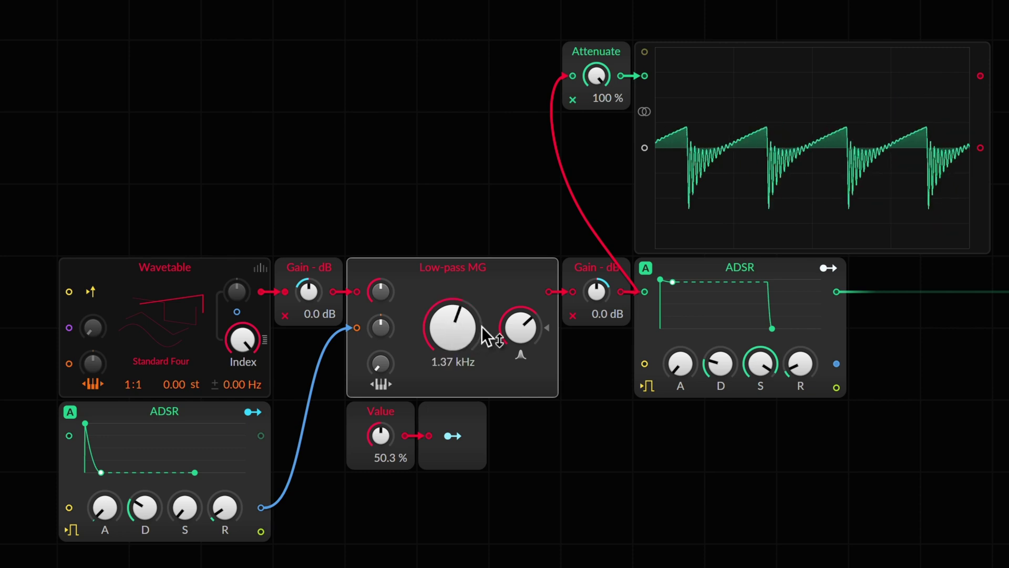
- Raise the filter's resonance further and sweep the cutoff down and up, ending at about 231 Hz
scroll(468, 324, up, 3)
scroll(468, 323, down, 9)
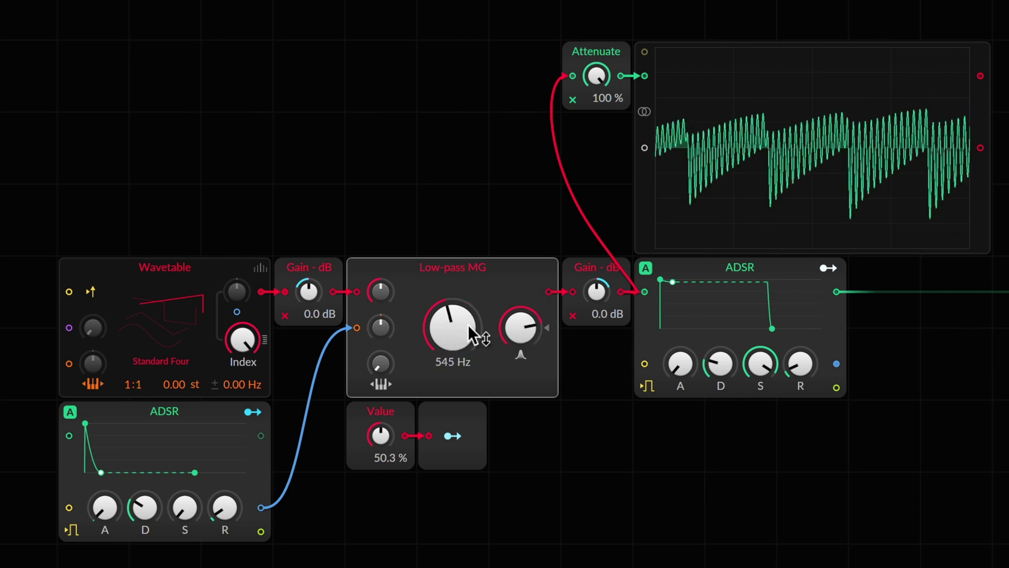
scroll(468, 324, down, 2)
scroll(468, 324, up, 8)
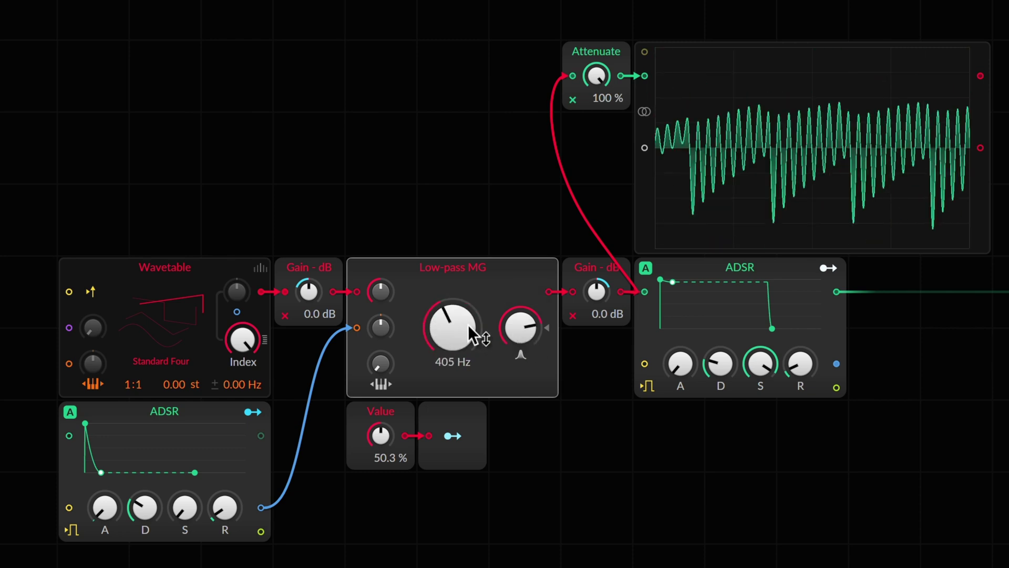
scroll(467, 324, down, 5)
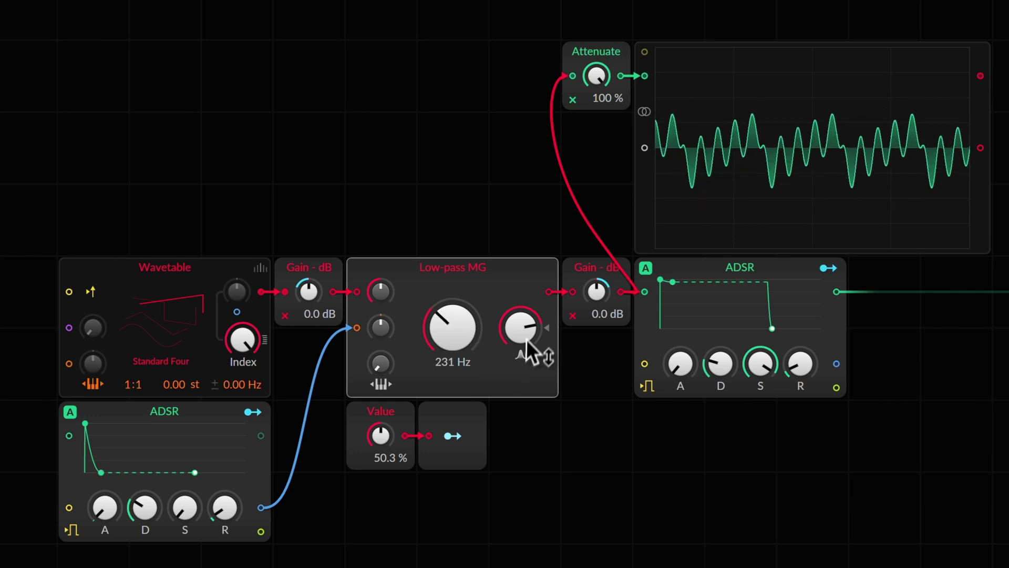
- Set the Value knob to 0 % and sweep the low-pass cutoff up to about 3.92 kHz
drag(387, 444, 421, 530)
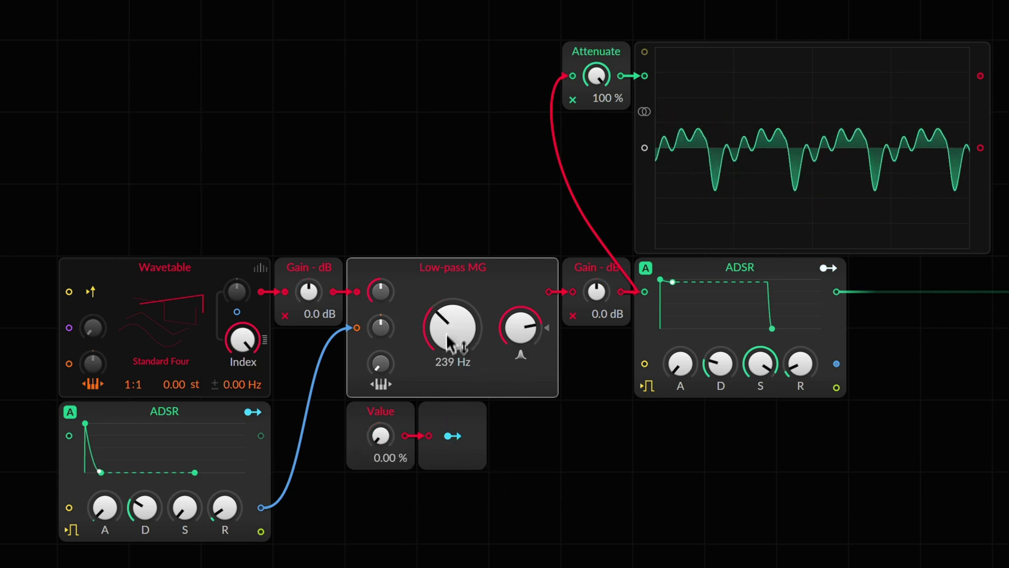
scroll(446, 332, down, 4)
scroll(446, 332, up, 6)
scroll(447, 332, down, 1)
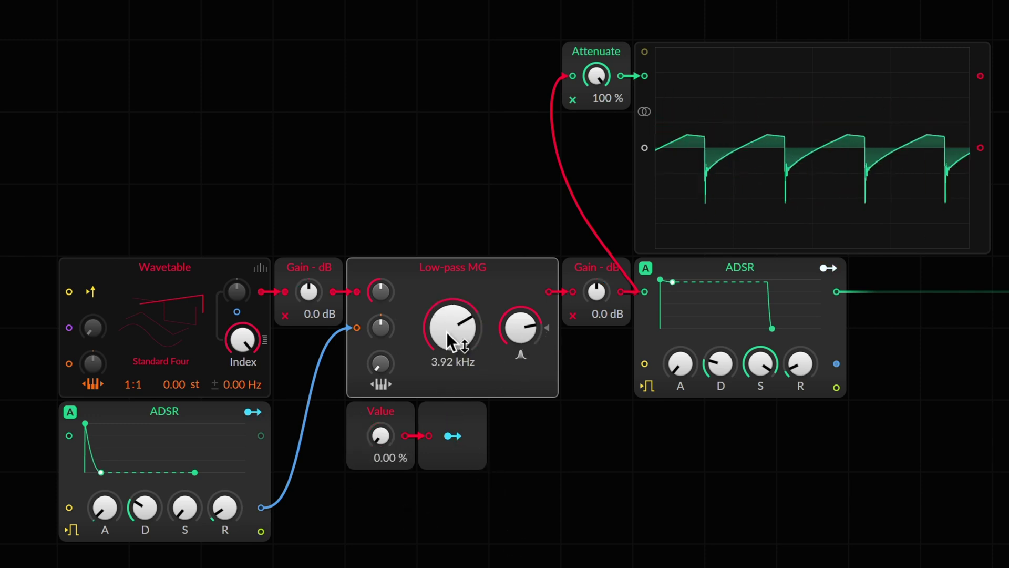
- Sweep the low-pass cutoff down and up to finish at 1.06 kHz, and briefly raise the Value knob before resetting it to 0 %
scroll(446, 332, down, 5)
scroll(447, 332, up, 7)
scroll(448, 336, down, 3)
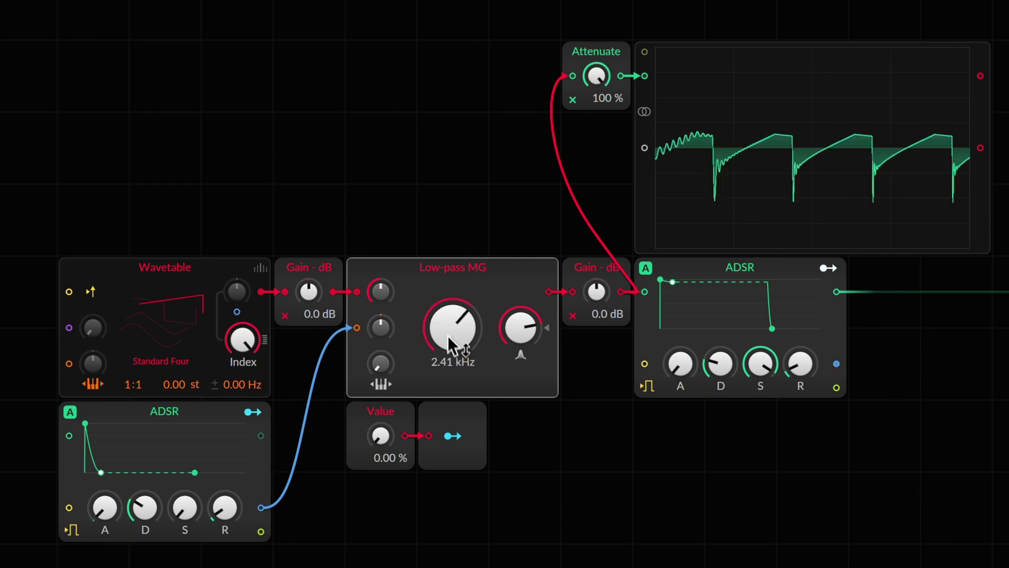
scroll(453, 340, down, 2)
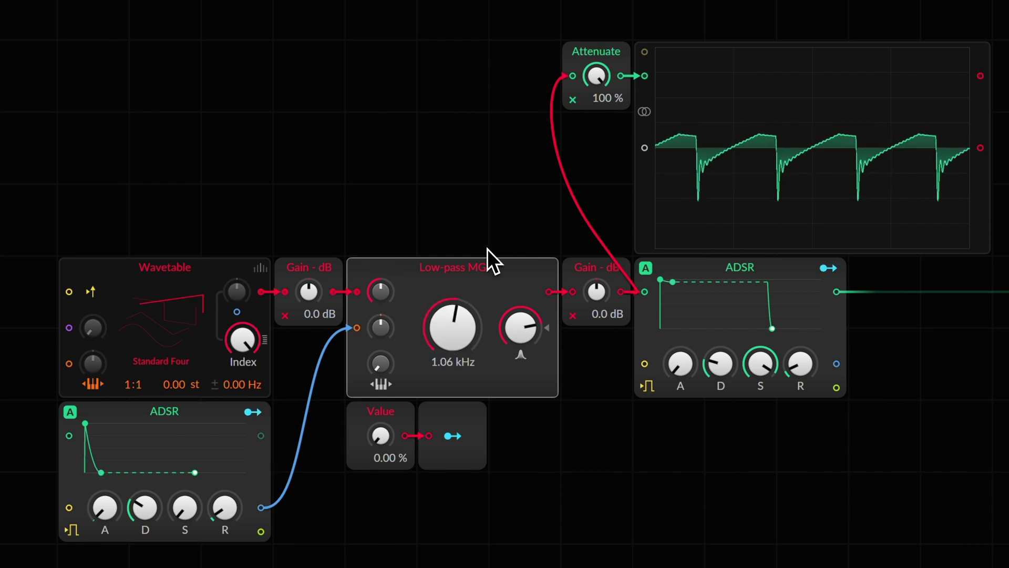
scroll(383, 449, up, 8)
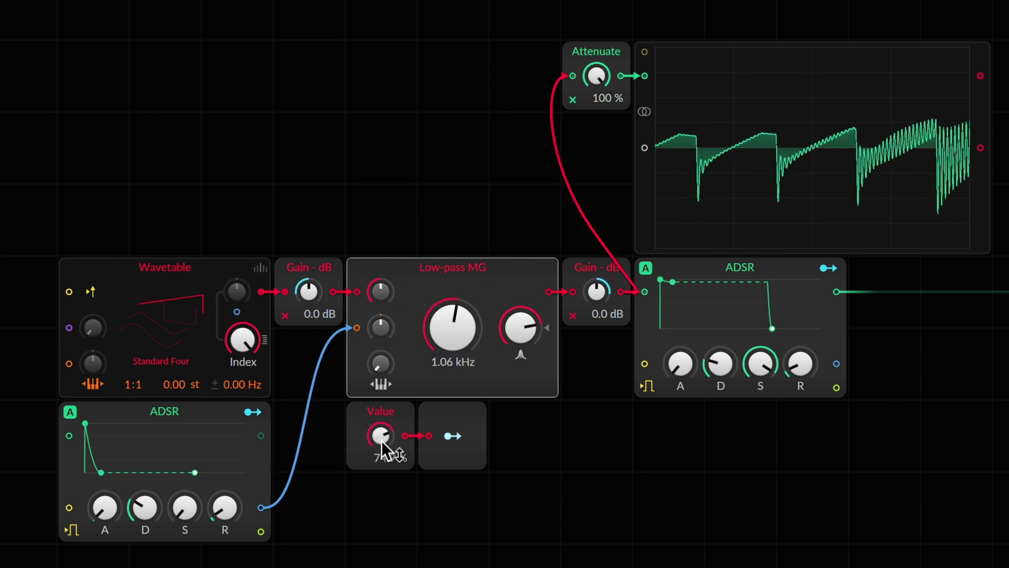
double_click(380, 435)
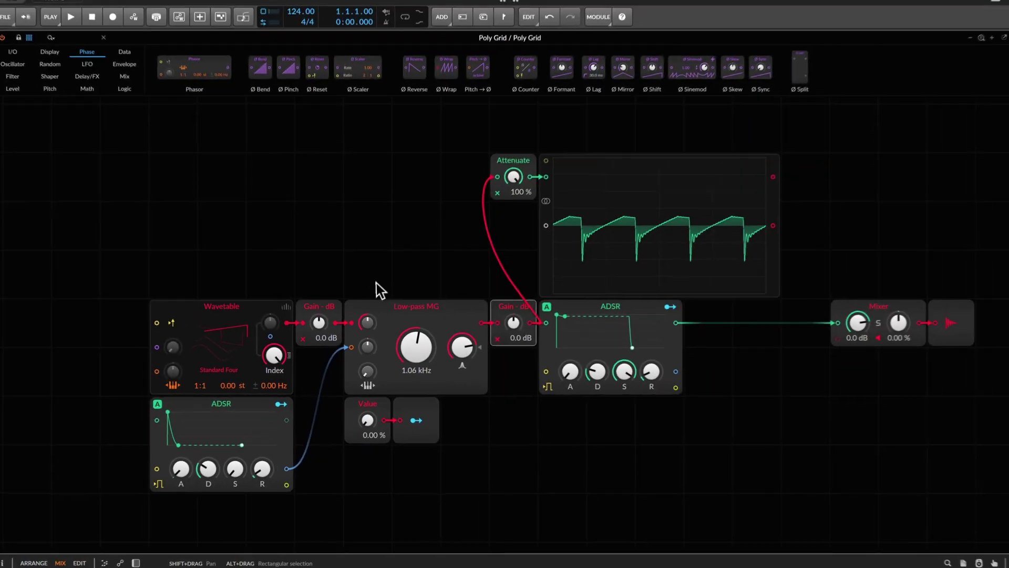
- Display the Low-pass MG filter's module settings and compare them with those of the Wavetable module
click(423, 271)
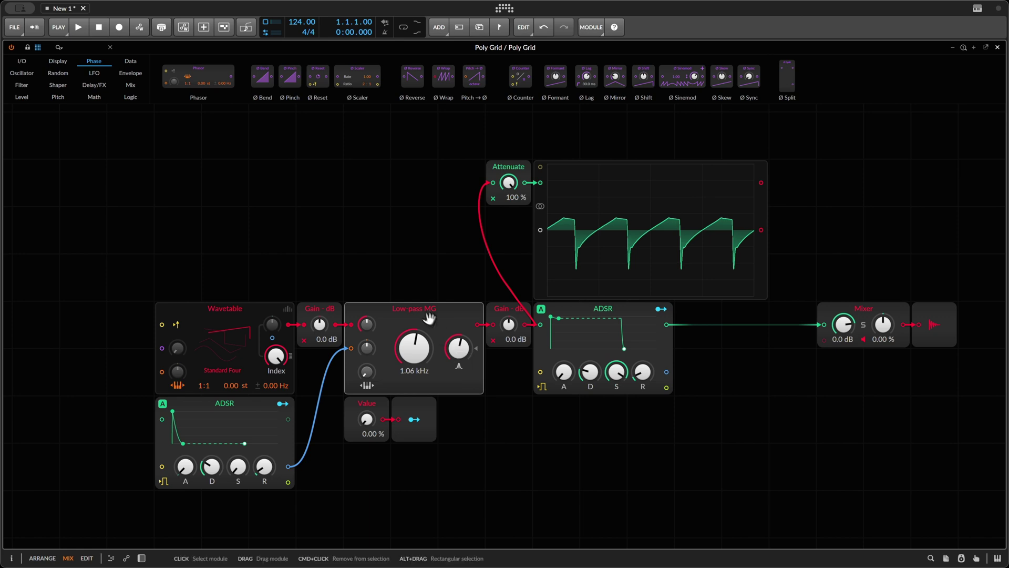
key(i)
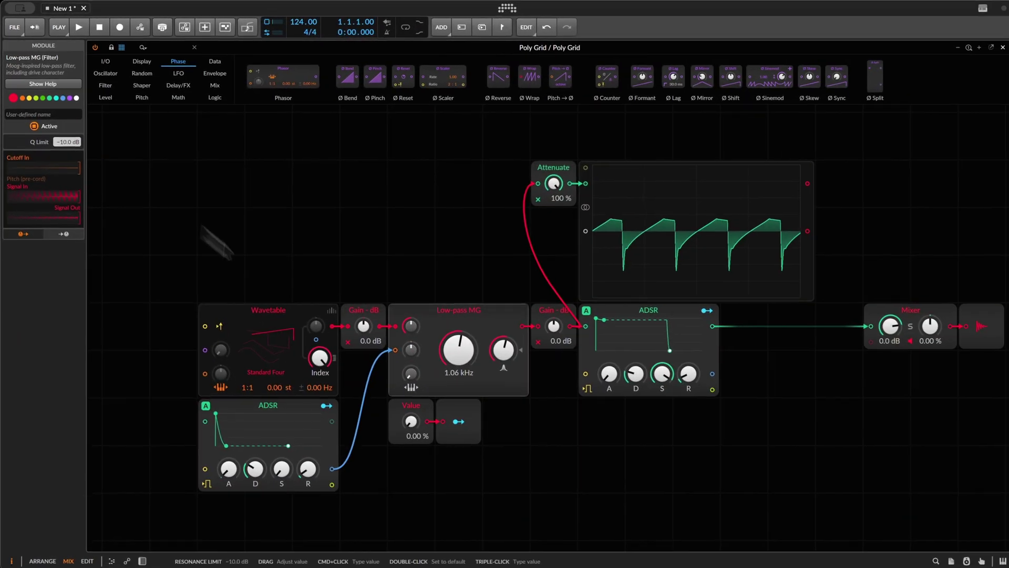
click(297, 318)
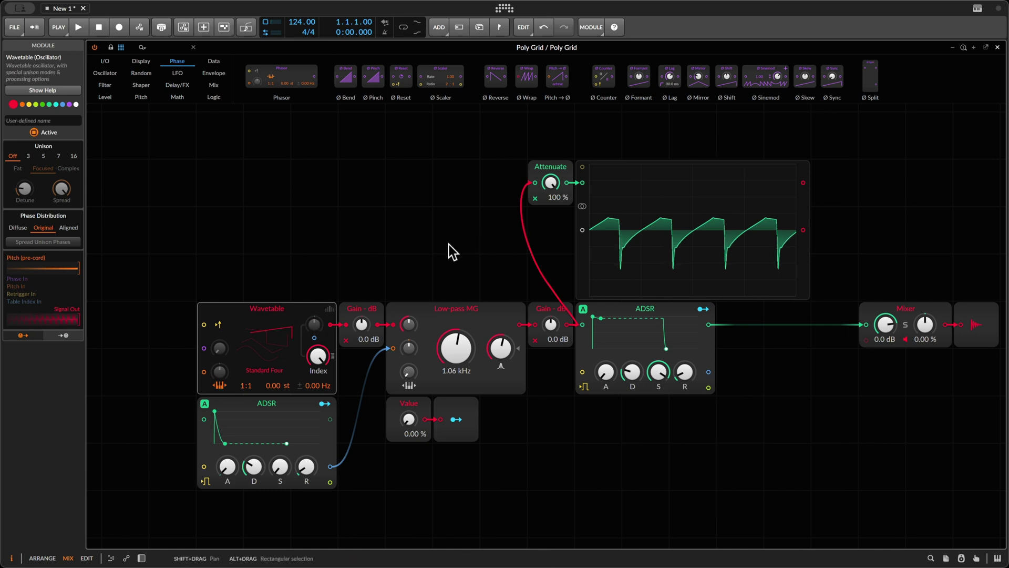
click(458, 310)
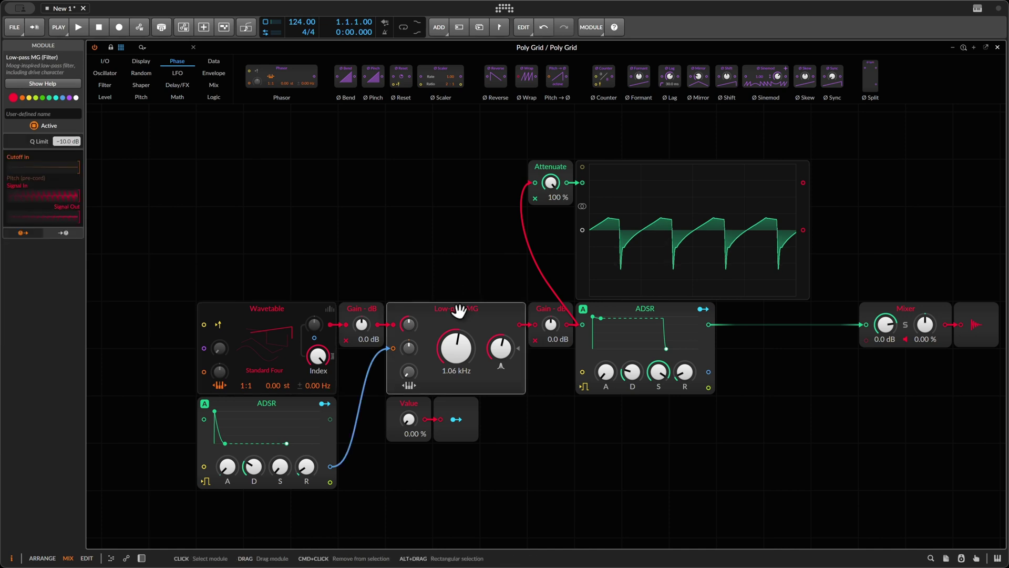
- Open the filter's cutoff to 33.5 kHz with resonance at minimum, and raise its Q Limit to −3.5 dB
mouse_move(497, 357)
drag(453, 348, 452, 339)
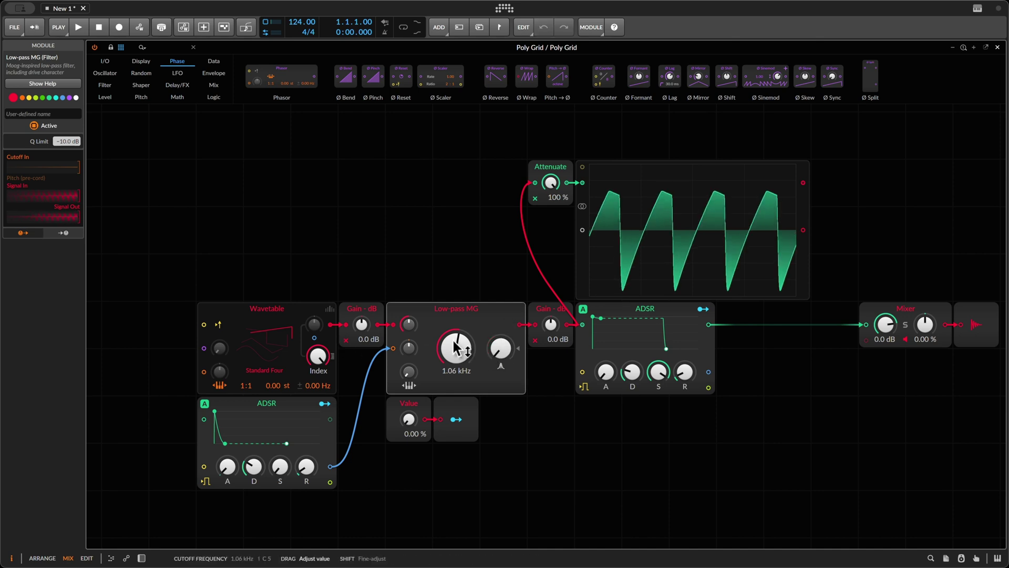
drag(65, 149, 65, 146)
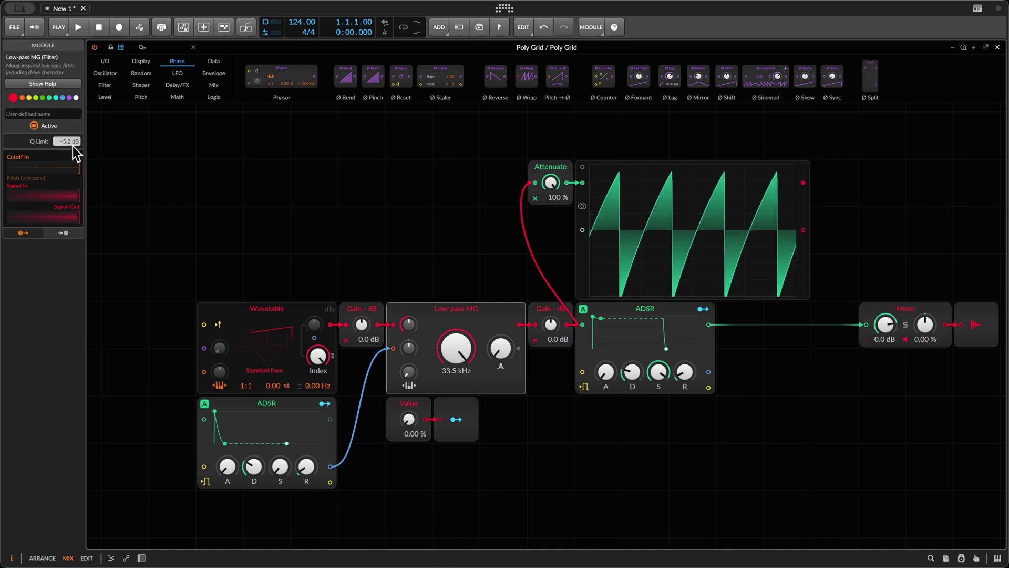
drag(69, 145, 69, 144)
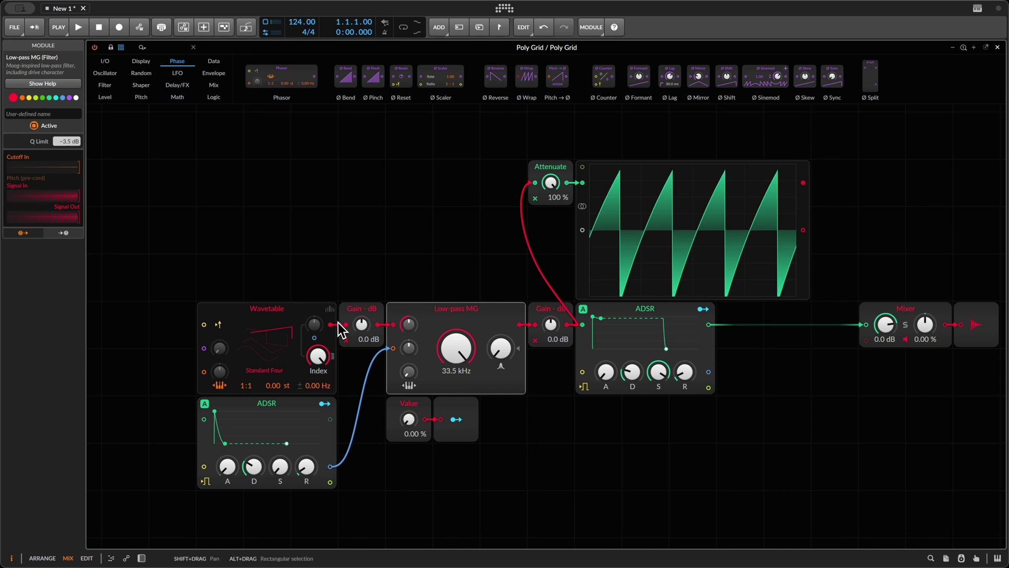
- Patch the Wavetable output into the oscilloscope's second input for comparison, and remove the cable again
drag(333, 324, 582, 230)
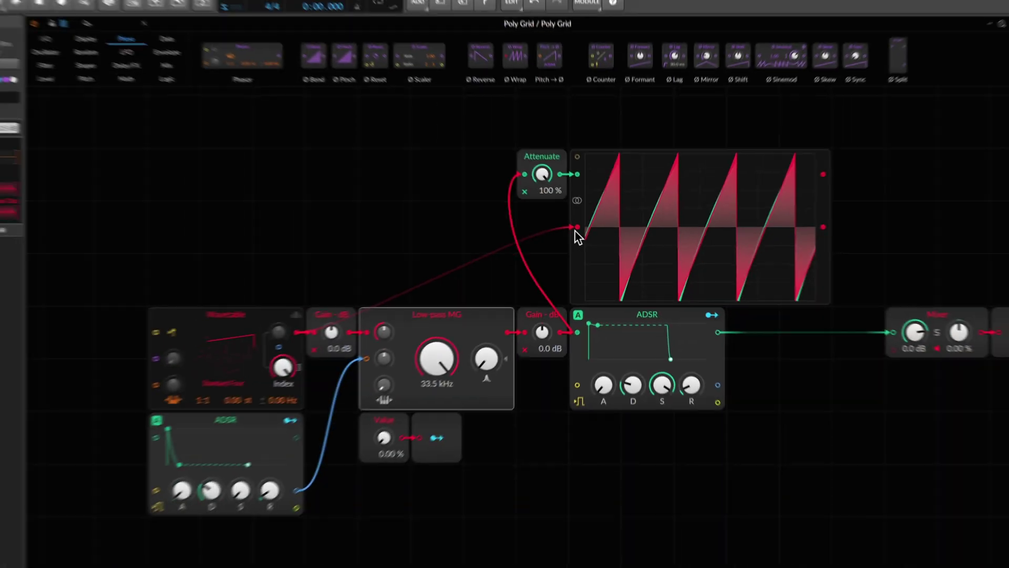
double_click(536, 205)
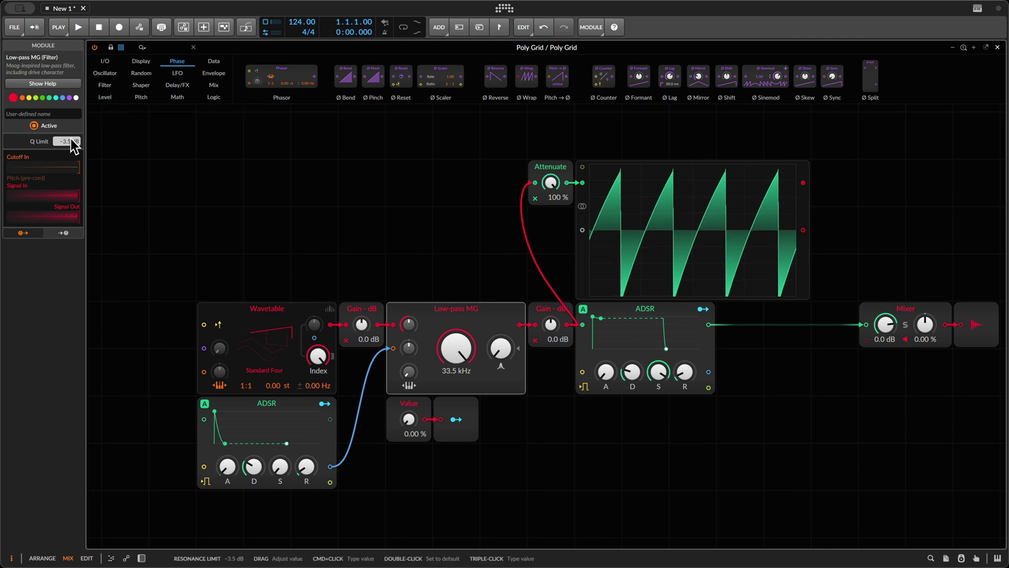
- Set the filter's Q Limit to −0.6 dB and raise its resonance while lowering the cutoff to 1.01 kHz
drag(71, 138, 71, 137)
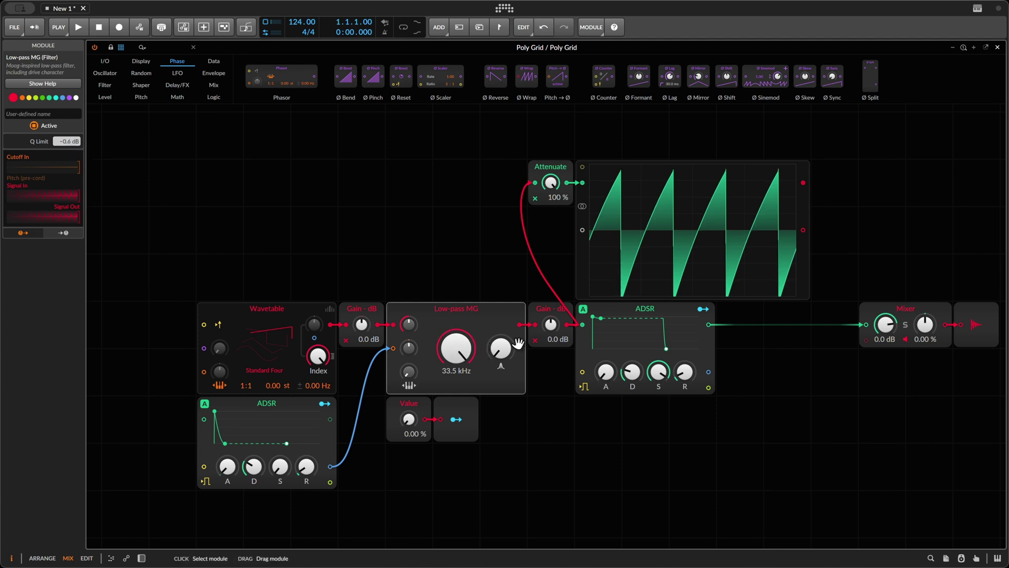
drag(498, 355, 497, 358)
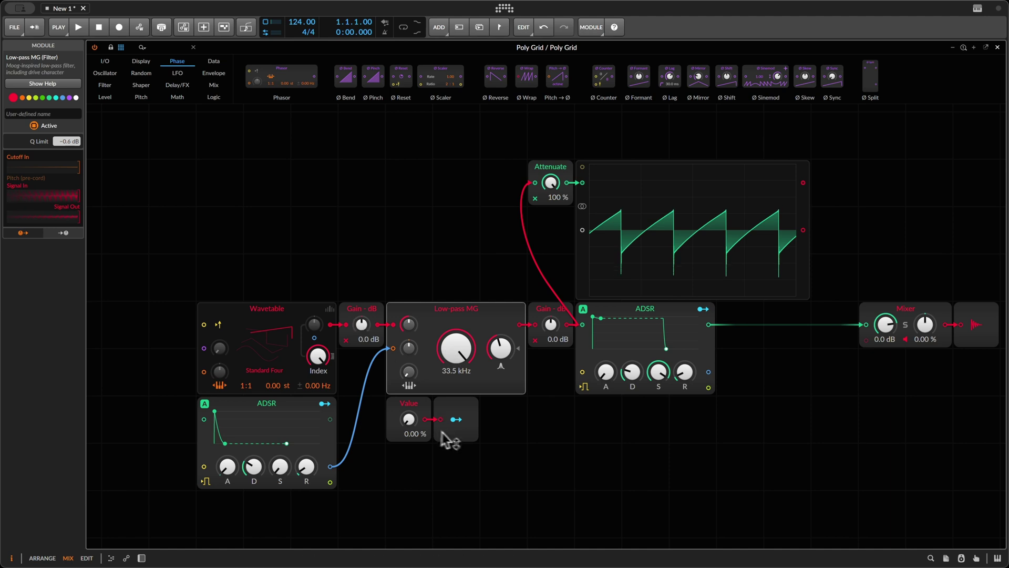
drag(410, 419, 411, 423)
mouse_move(470, 340)
mouse_down()
mouse_move(458, 349)
mouse_move(467, 353)
mouse_up()
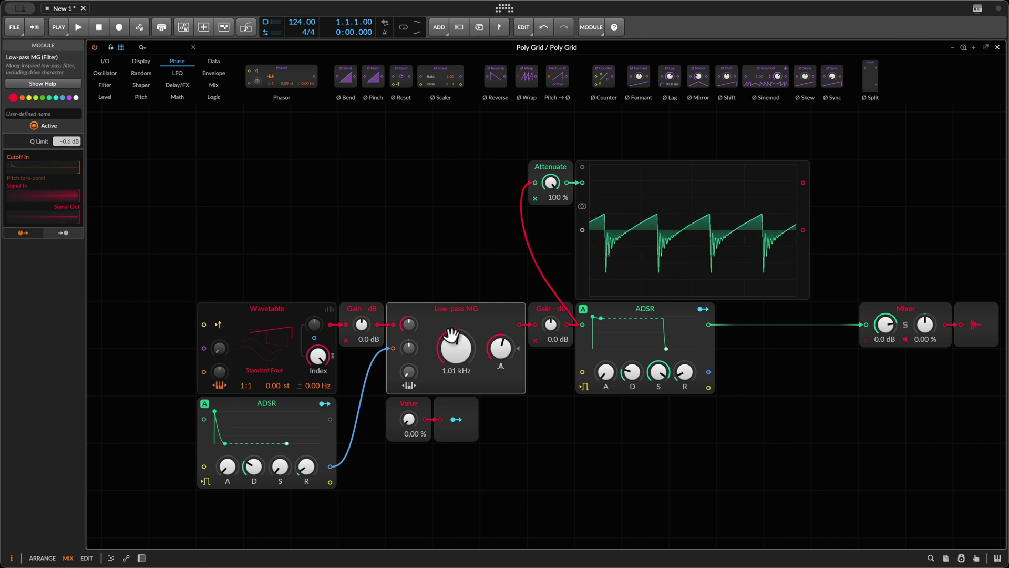
- Raise the Q Limit to +12.0 dB, comparing it with −0.5 dB, and sweep the cutoff through 5.45 kHz to 804 Hz
scroll(69, 141, up, 4)
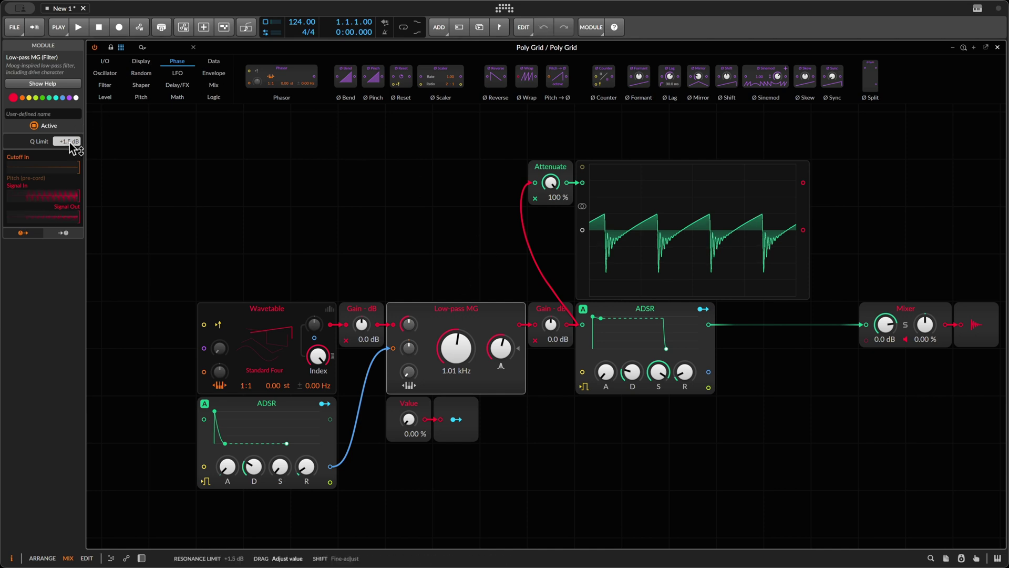
scroll(69, 142, up, 5)
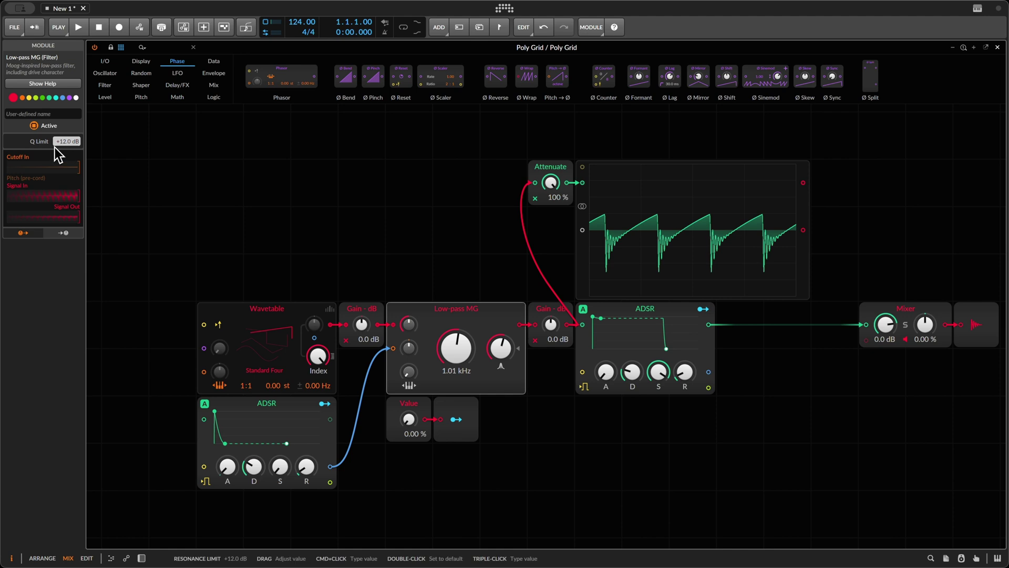
drag(461, 347, 467, 355)
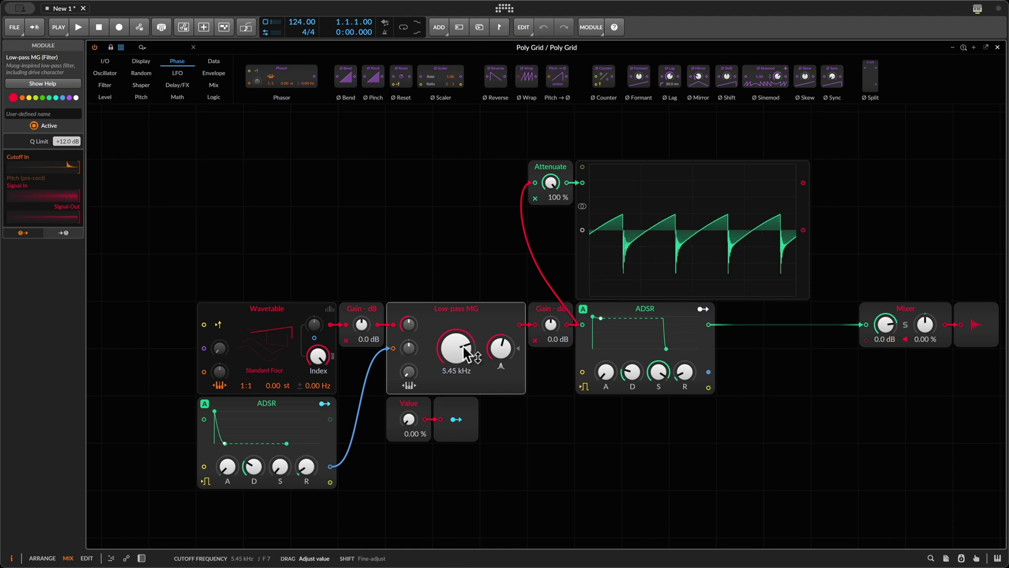
double_click(467, 355)
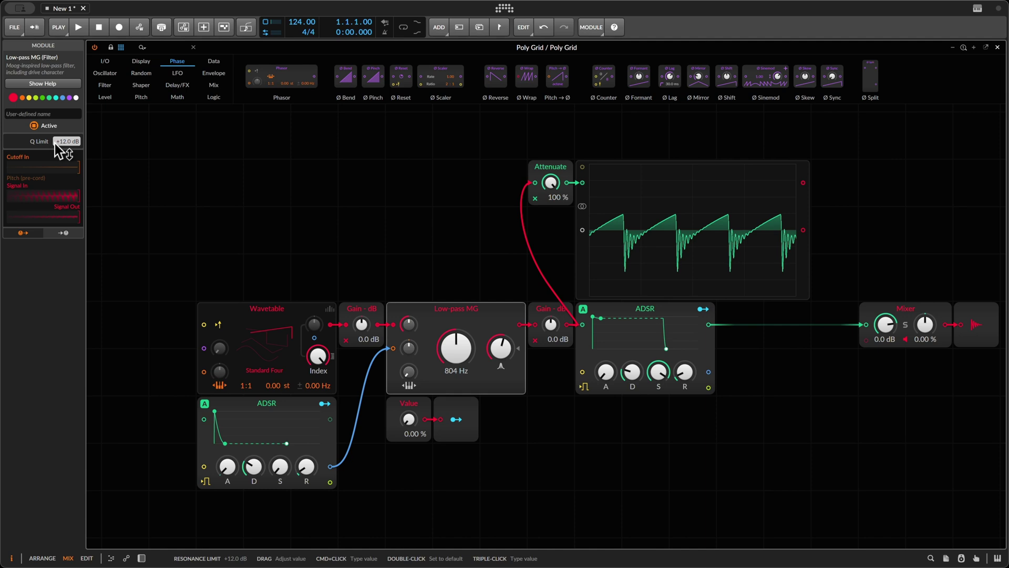
drag(63, 147, 67, 148)
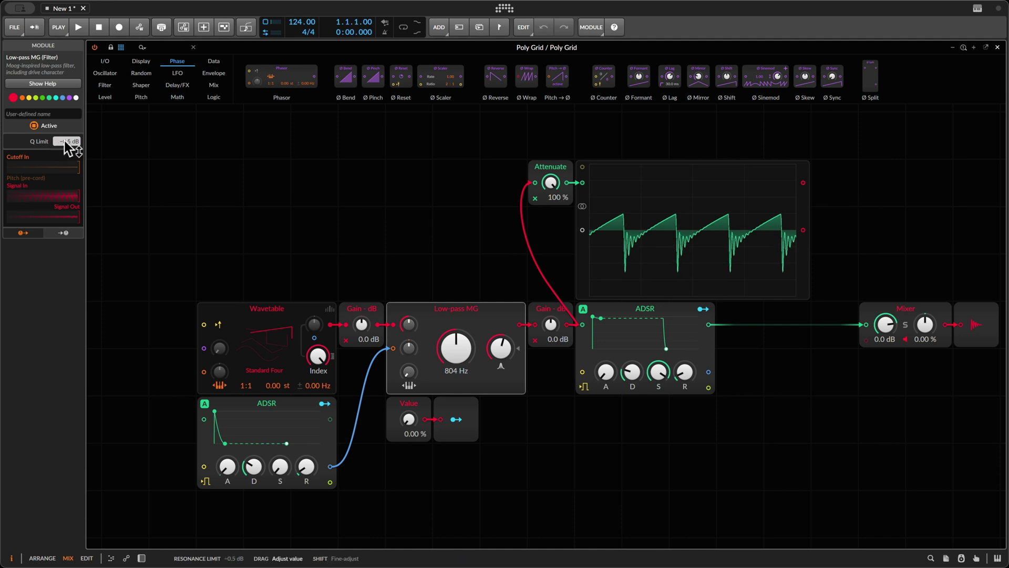
double_click(66, 147)
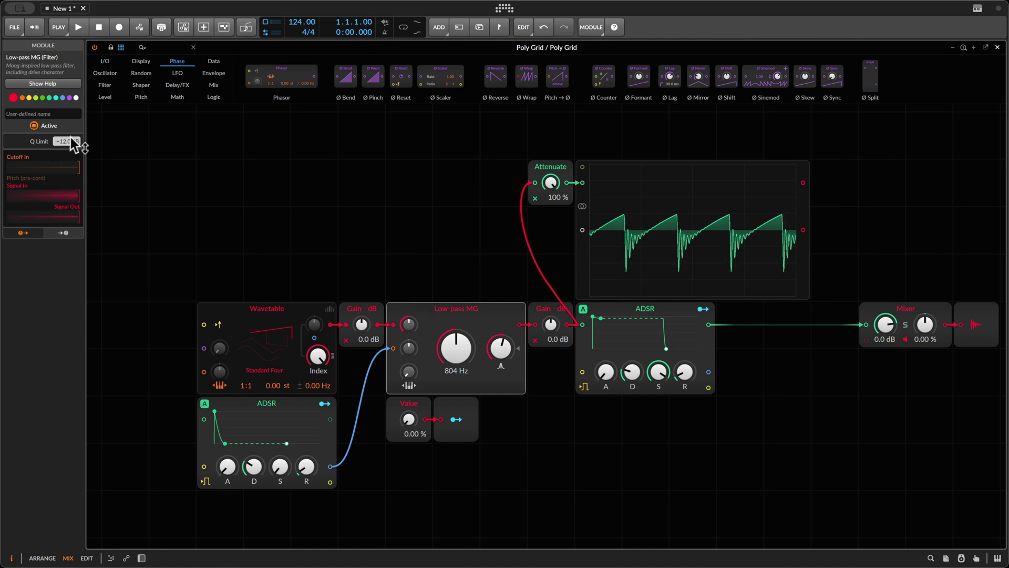
- Lower the Low-pass MG's drive to −2.8 dB and raise its cutoff to 3.11 kHz
click(552, 310)
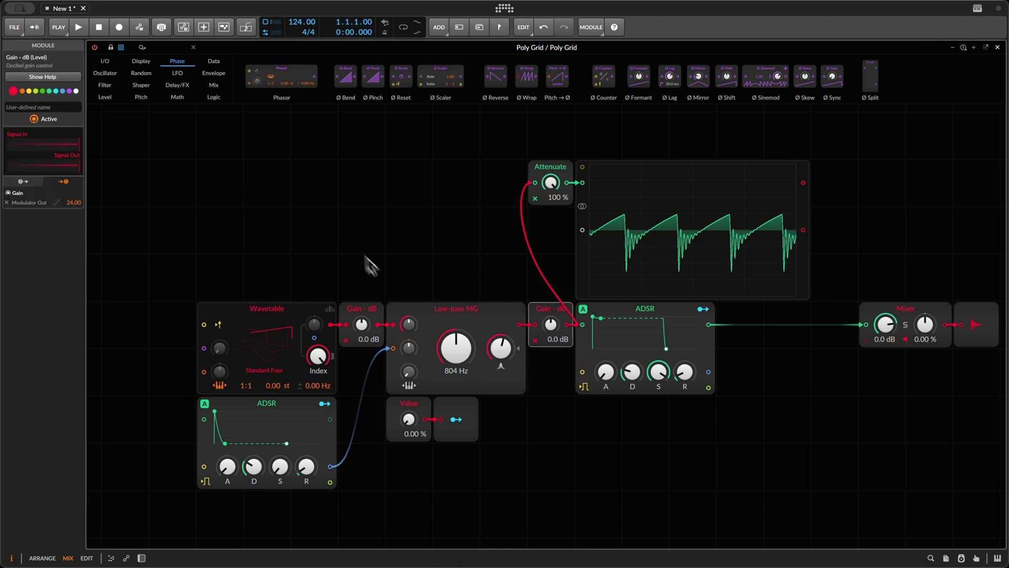
click(431, 310)
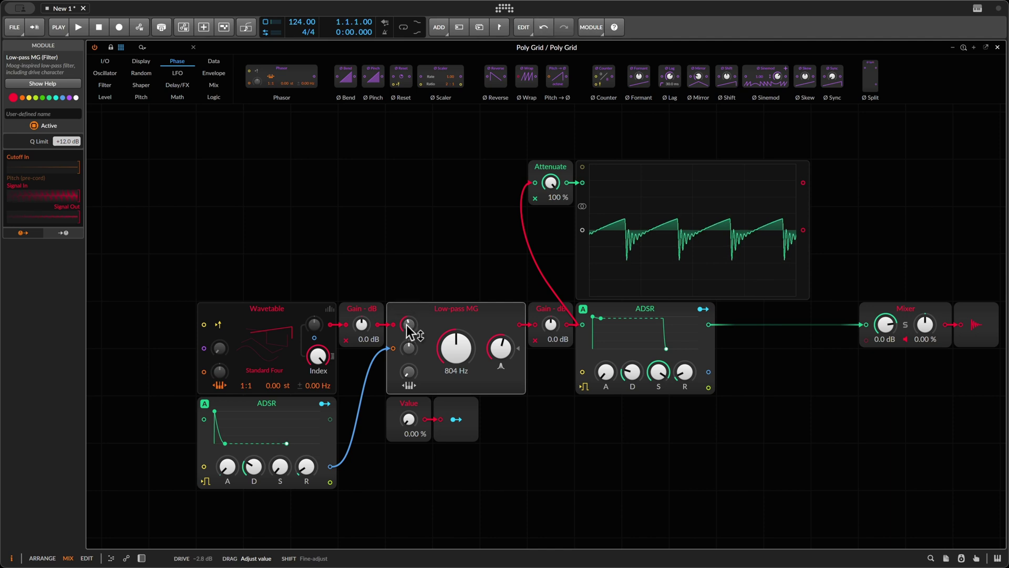
drag(463, 361, 450, 337)
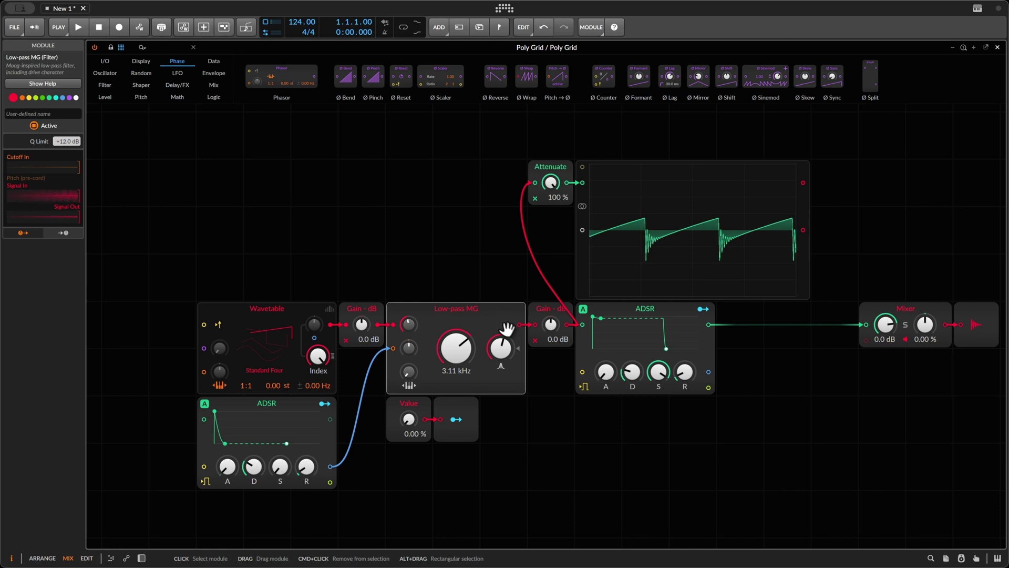
- Set the post-filter Gain to +2.7 dB and sweep the cutoff through 182 Hz to 262 Hz with a higher resonance
drag(550, 324, 550, 315)
mouse_move(456, 350)
mouse_down()
mouse_move(457, 320)
mouse_move(456, 383)
mouse_move(457, 368)
mouse_up()
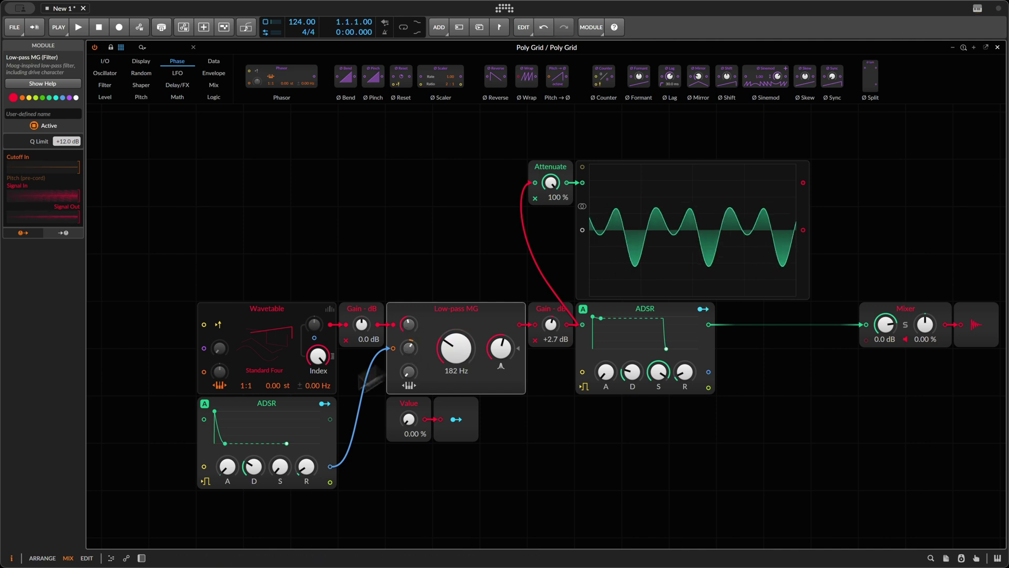
click(307, 467)
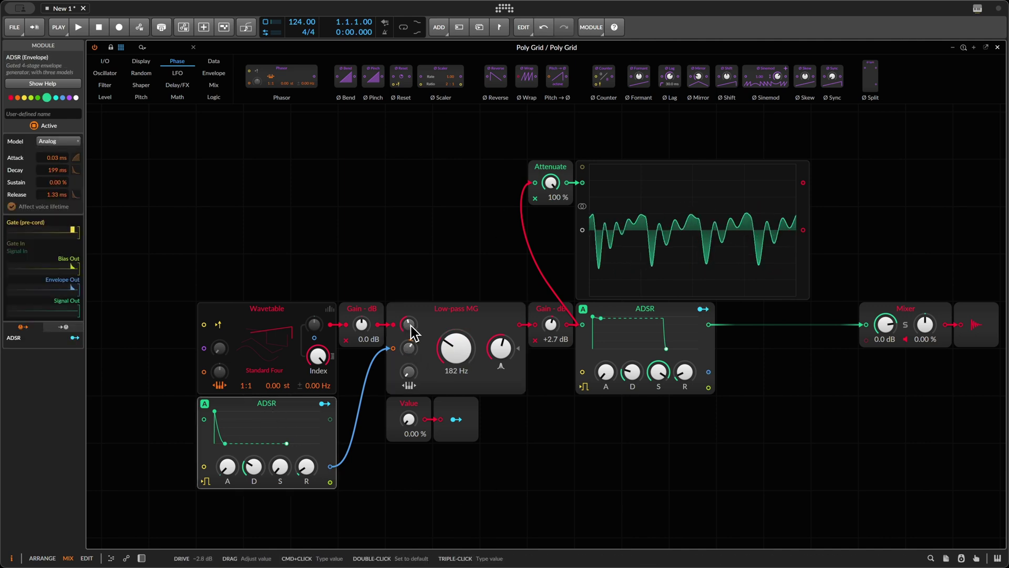
mouse_move(465, 351)
mouse_down()
mouse_move(465, 368)
mouse_move(458, 350)
mouse_up()
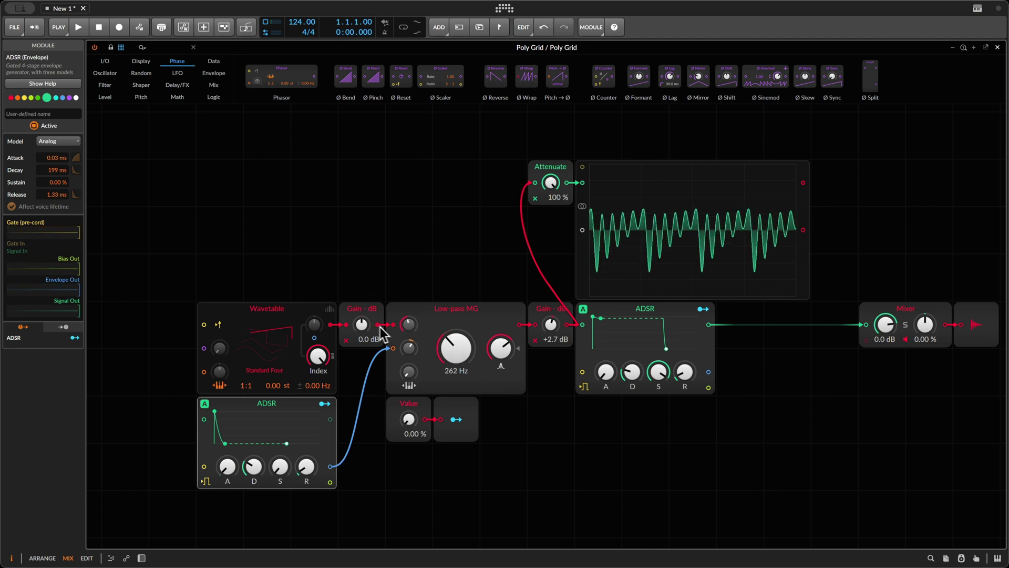
- Compare the filter's Q Limit at −10.0 dB and +12.0 dB, moving the cutoff to 402 Hz
click(430, 323)
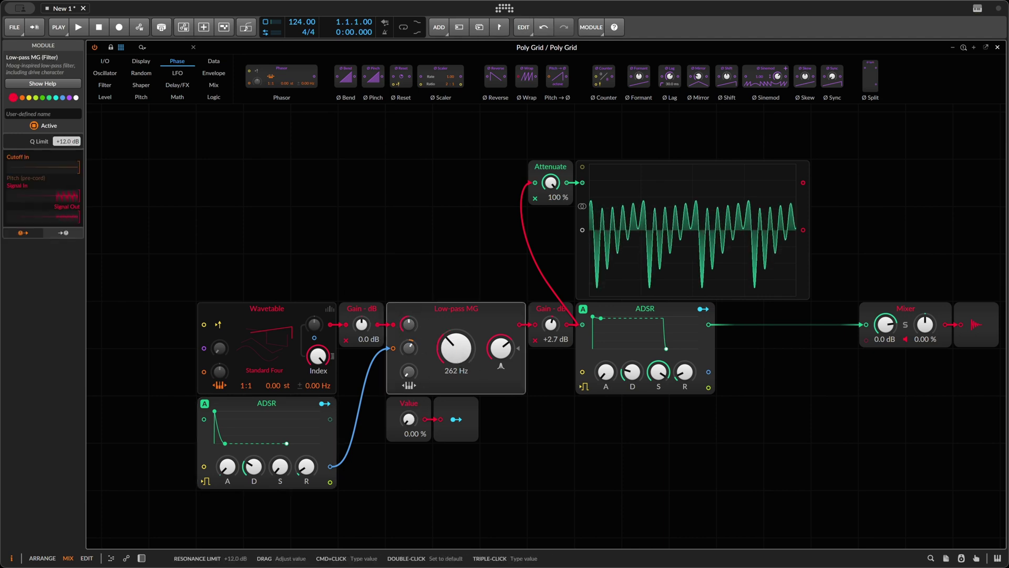
drag(67, 141, 63, 153)
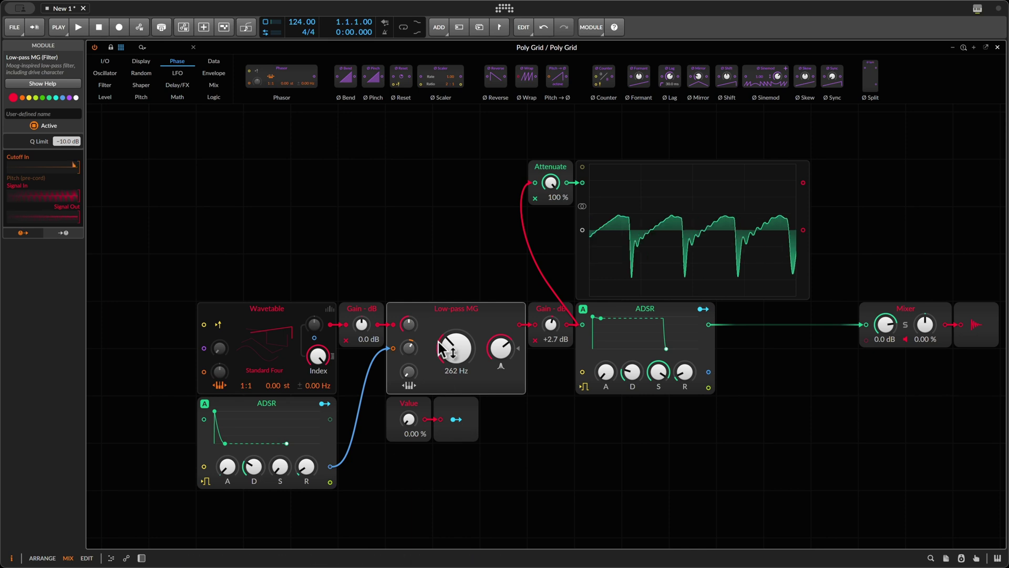
drag(448, 349, 452, 354)
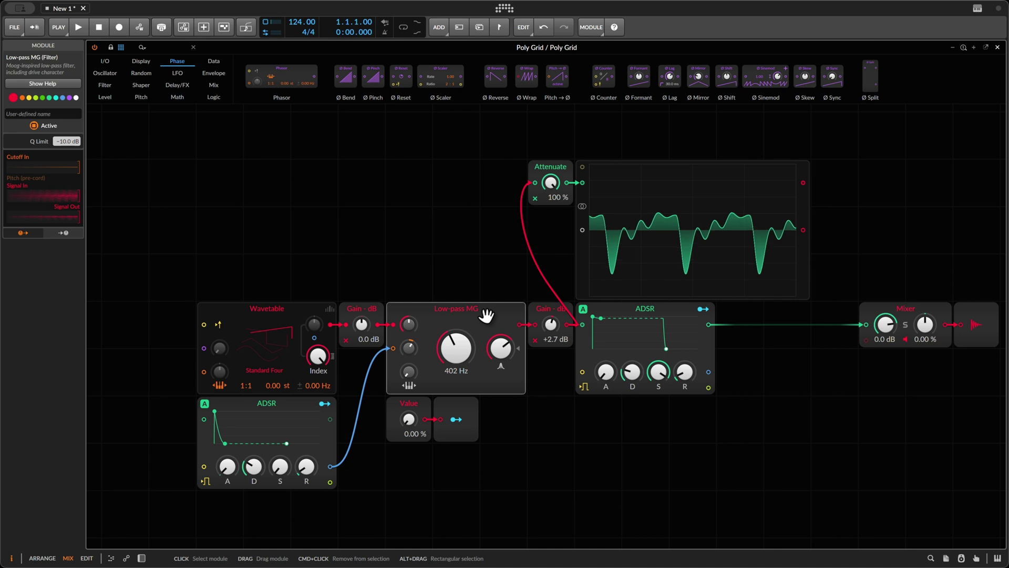
drag(64, 141, 66, 126)
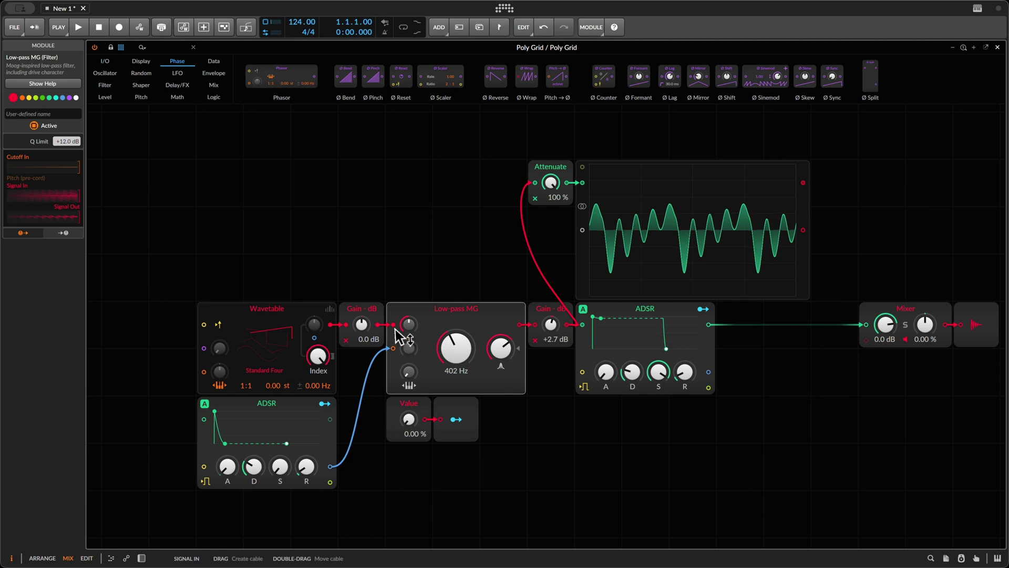
- Replace the Low-pass MG filter with XP, and open its cutoff to 33.5 kHz with resonance at minimum
right_click(490, 316)
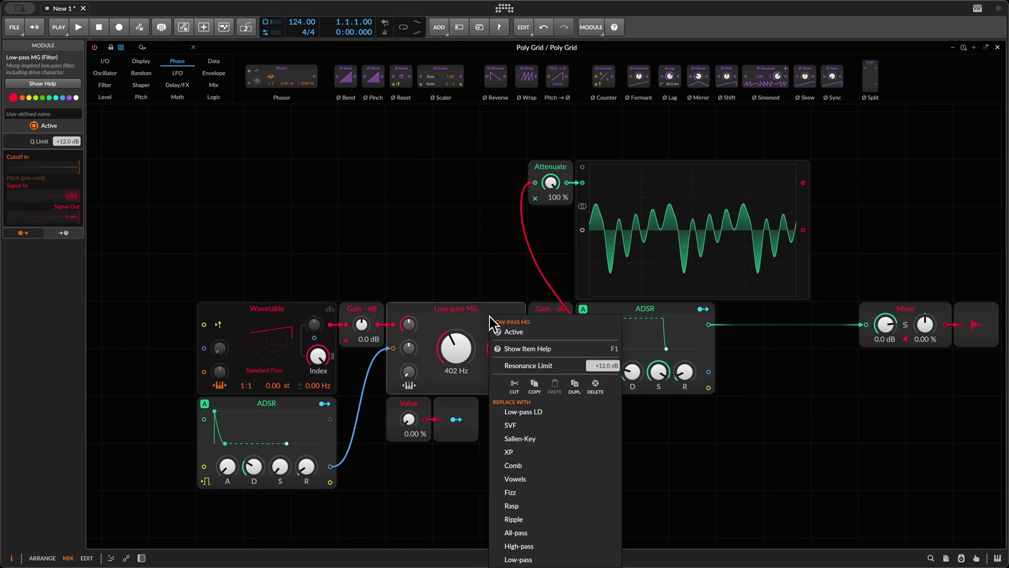
click(515, 453)
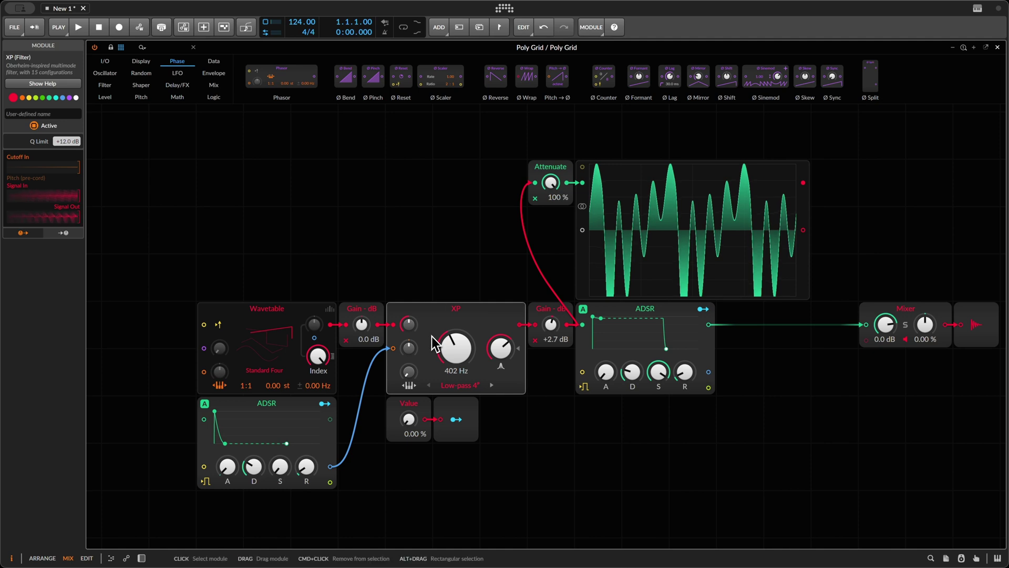
drag(469, 359, 463, 355)
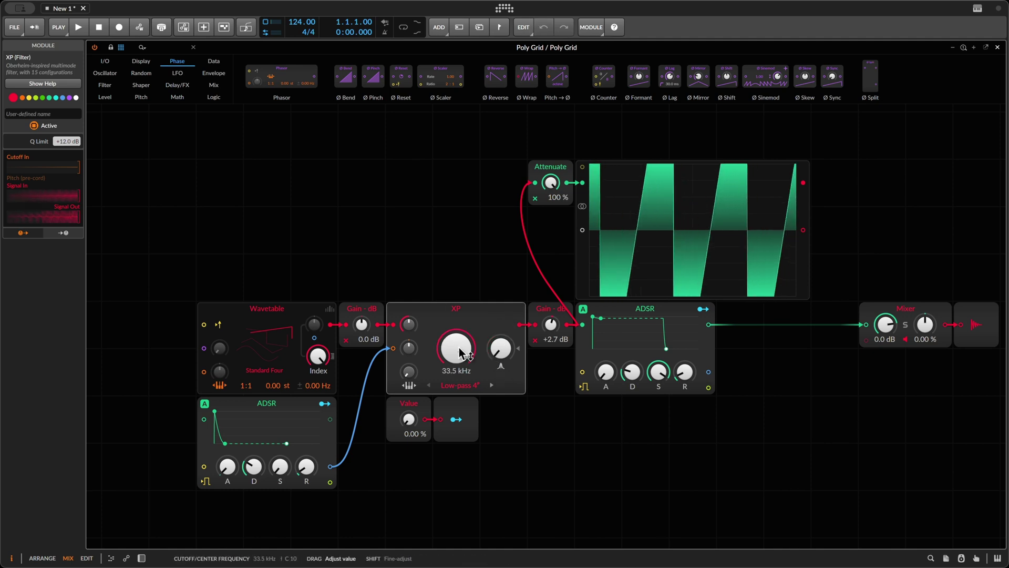
- Set the XP's Q Limit to −10.0 dB and the post-filter Gain to −6.3 dB
double_click(549, 324)
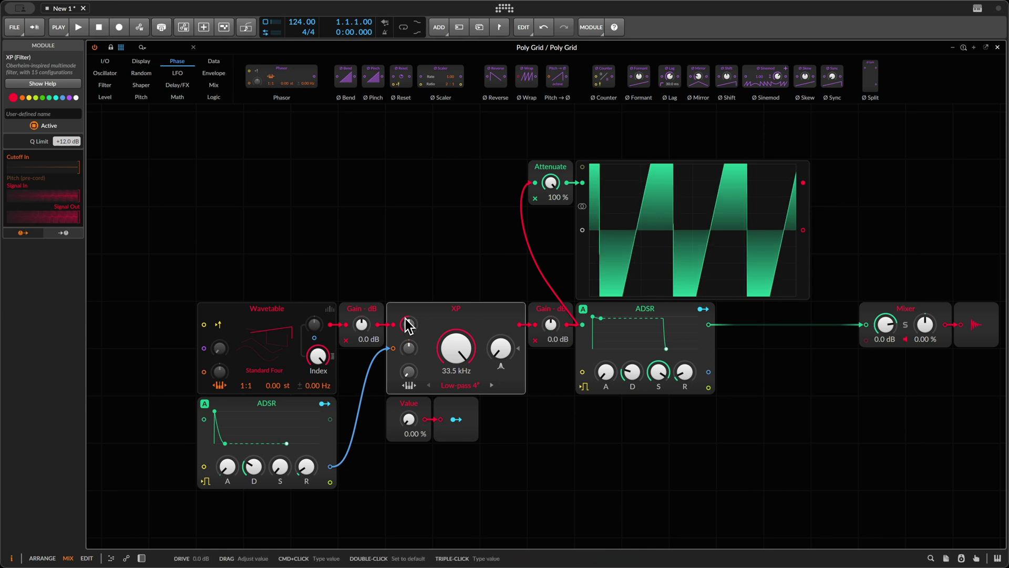
drag(66, 143, 69, 157)
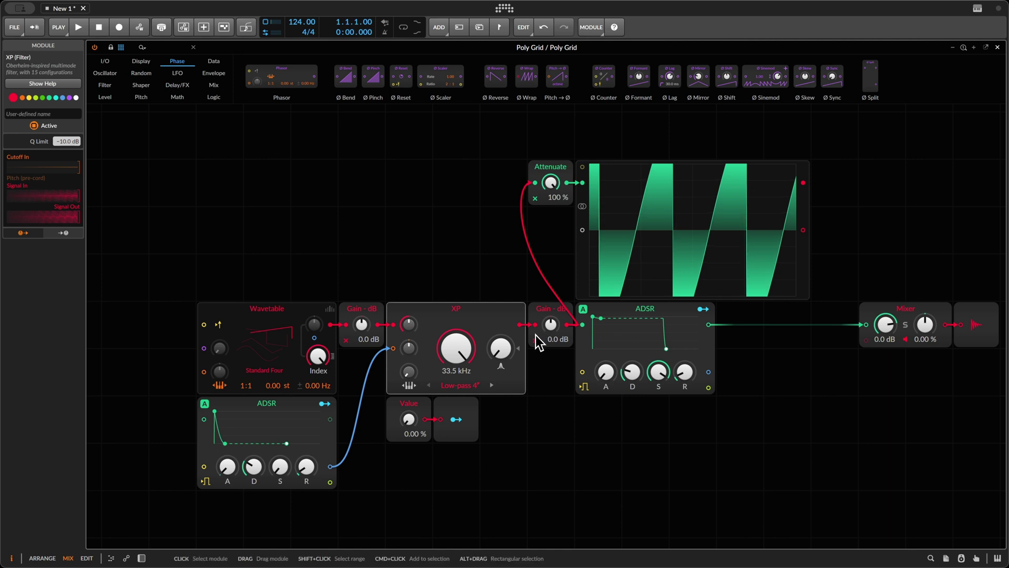
drag(549, 326, 550, 329)
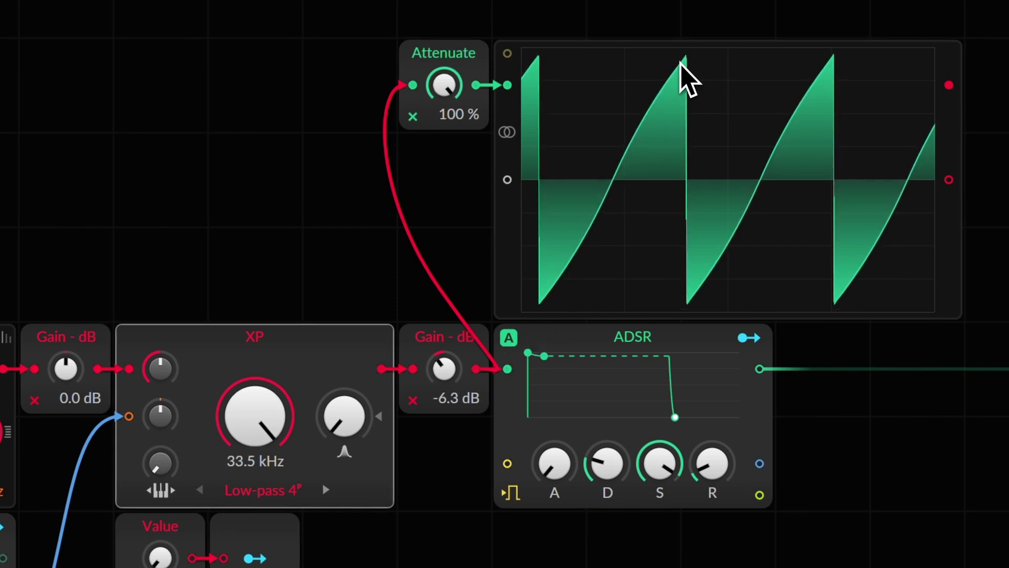
- Overlay the unfiltered Wavetable signal on the oscilloscope's second input for comparison, and disconnect it again
drag(4, 369, 508, 180)
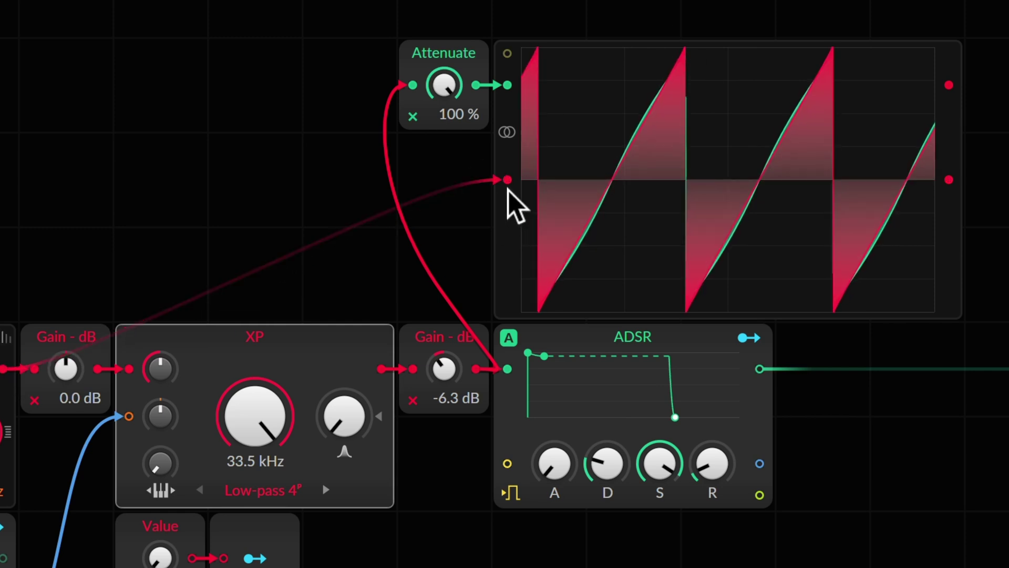
drag(513, 177, 566, 251)
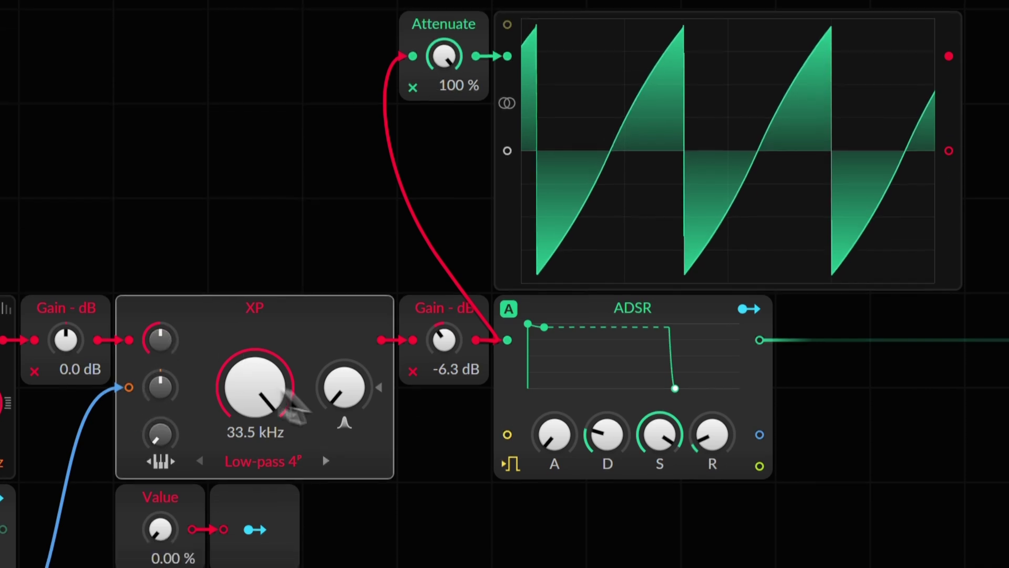
- Set the post-filter Gain to −8.5 dB and compare the waveform with the Value module at 100 % and 0.00 %
drag(149, 532, 147, 533)
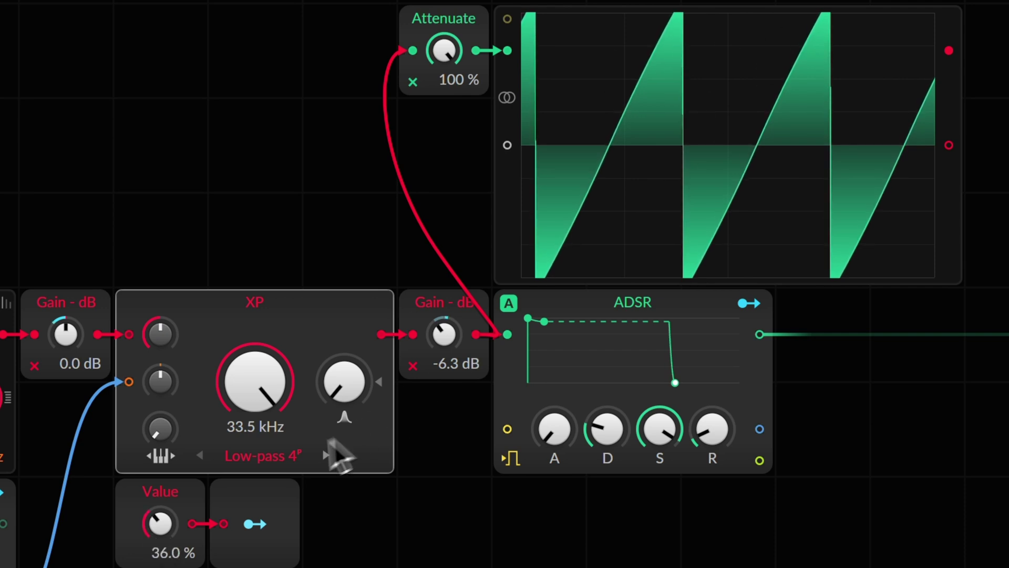
double_click(155, 528)
drag(451, 339, 451, 339)
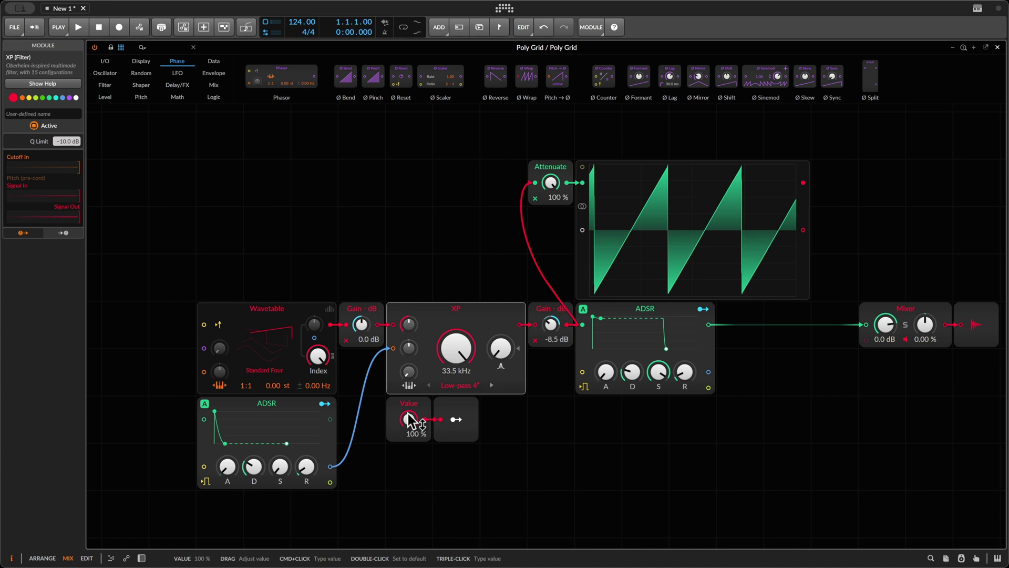
drag(410, 420, 410, 417)
double_click(410, 417)
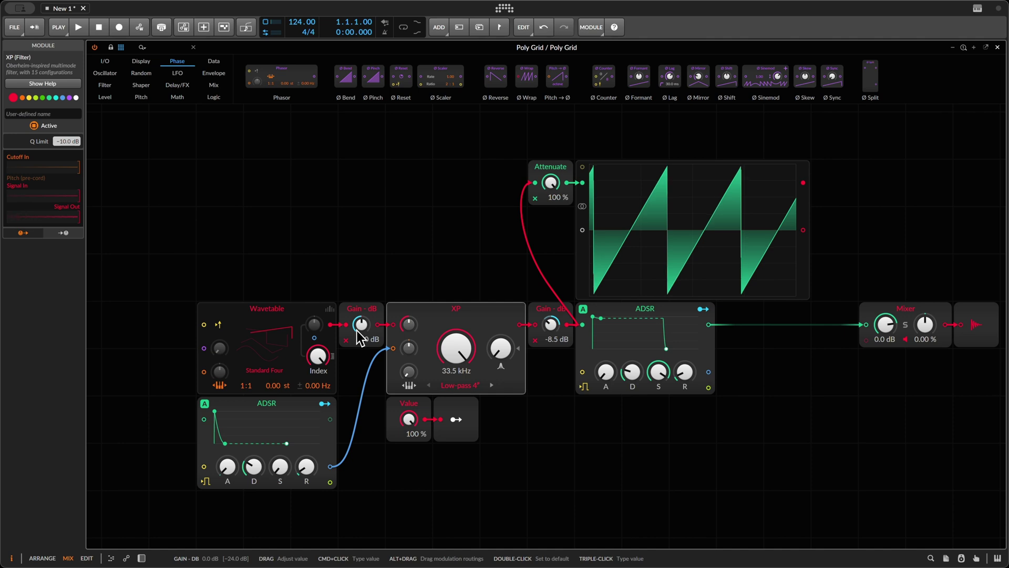
drag(414, 424, 414, 453)
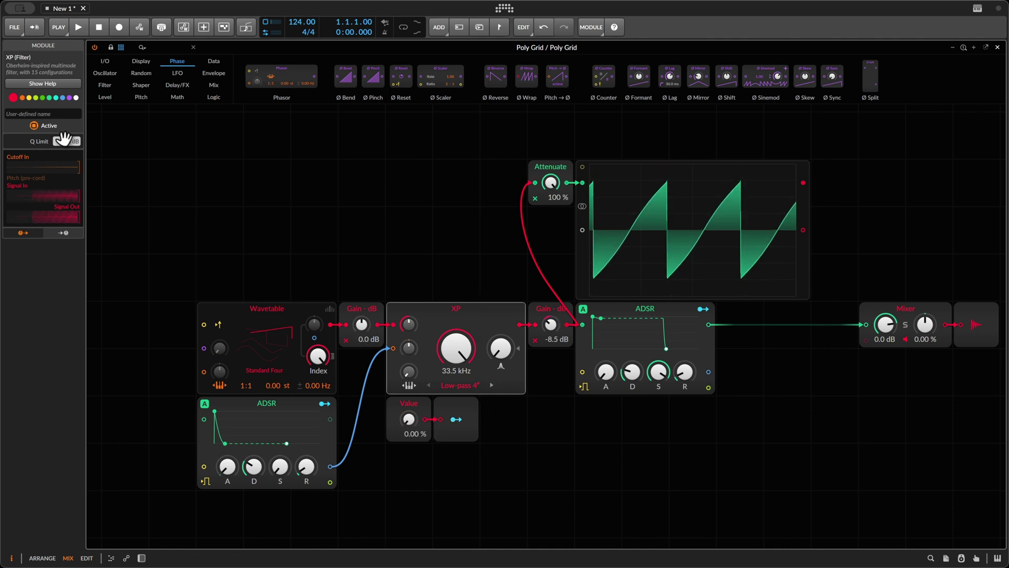
- Set the XP's Q Limit to +12.0 dB and rebalance levels with post-filter Gain at 0.0 dB and the drive lowered through −6.4 dB
drag(63, 138, 61, 144)
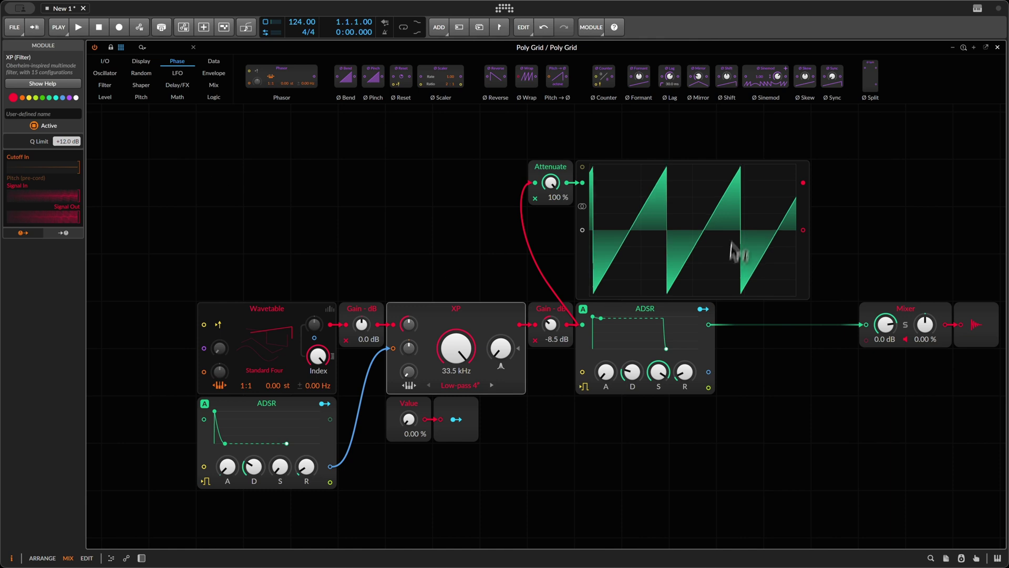
double_click(552, 325)
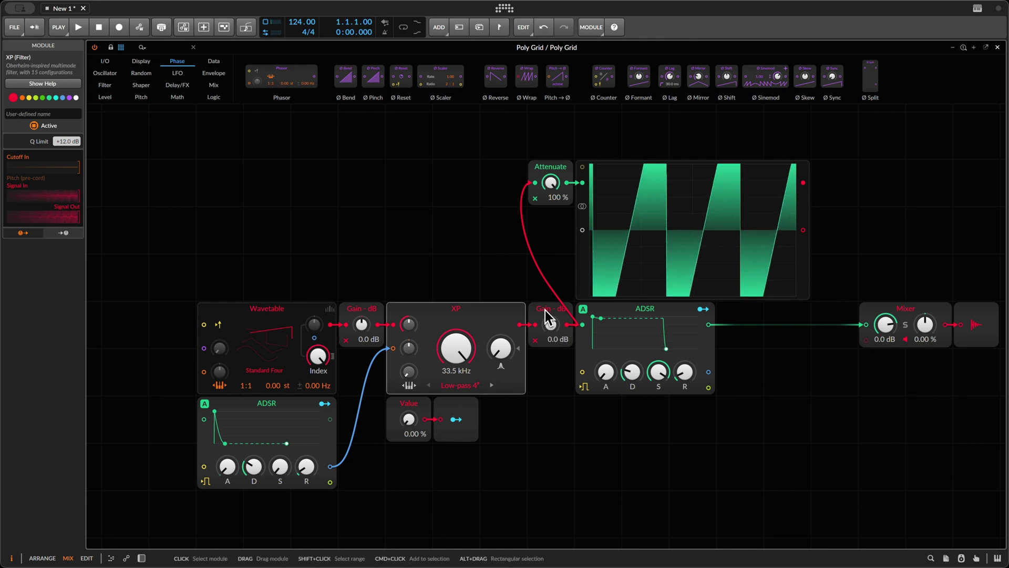
scroll(410, 322, down, 3)
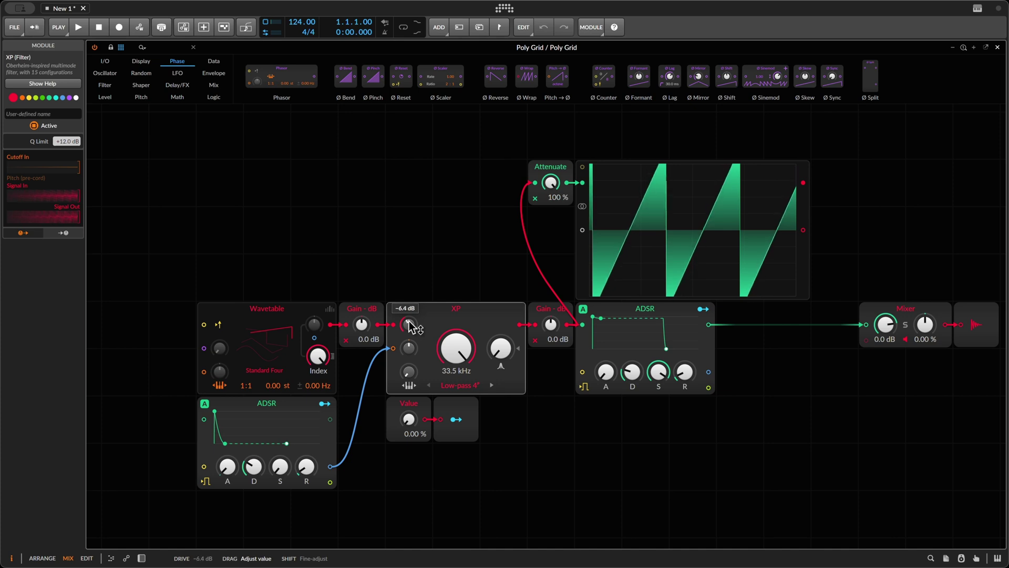
scroll(409, 325, down, 4)
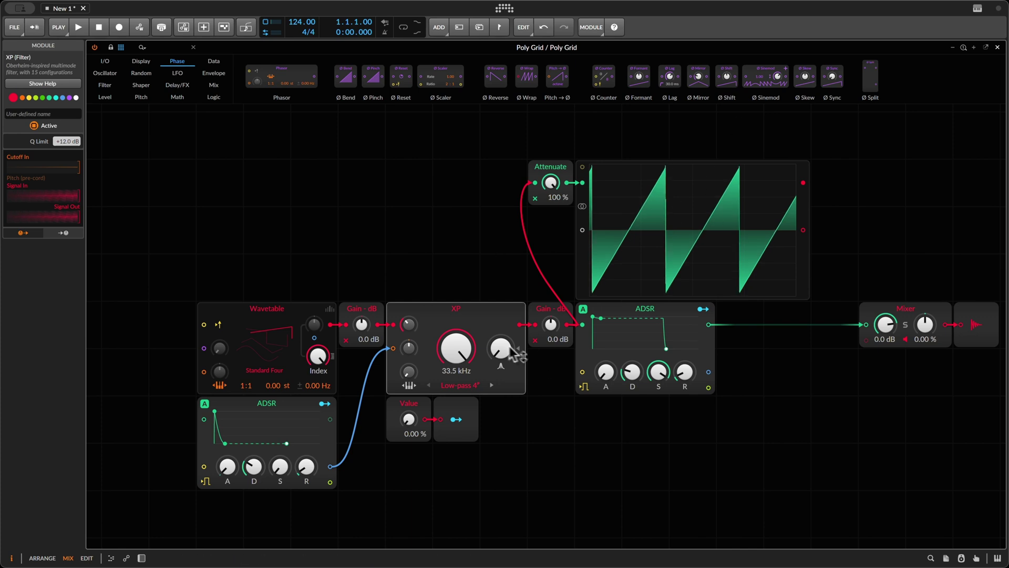
- Sweep the XP's cutoff through 115 Hz and 2.09 kHz to 1.50 kHz with resonance around 76.7 %, and raise the drive
scroll(523, 359, up, 4)
scroll(455, 349, down, 6)
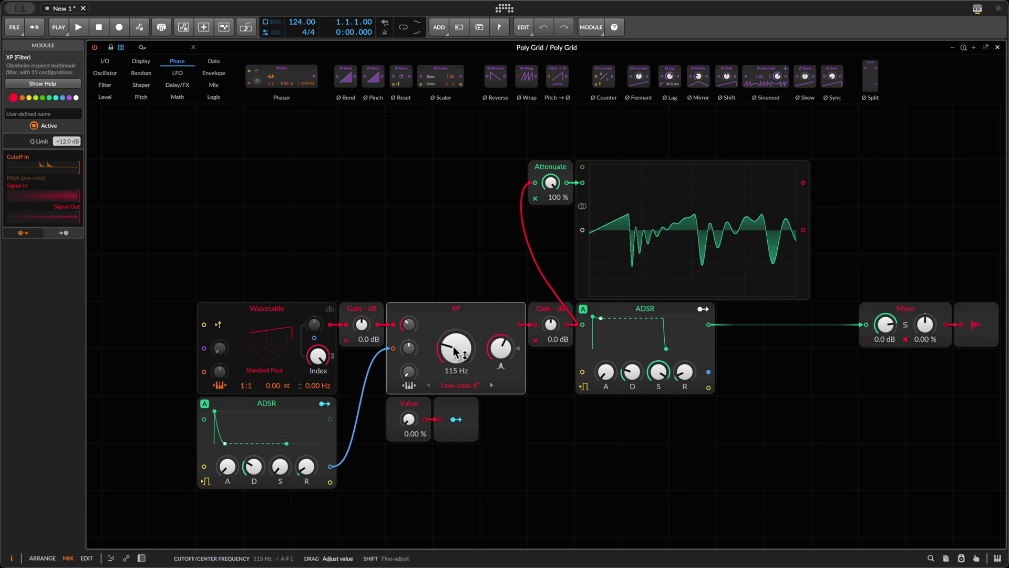
scroll(468, 351, down, 4)
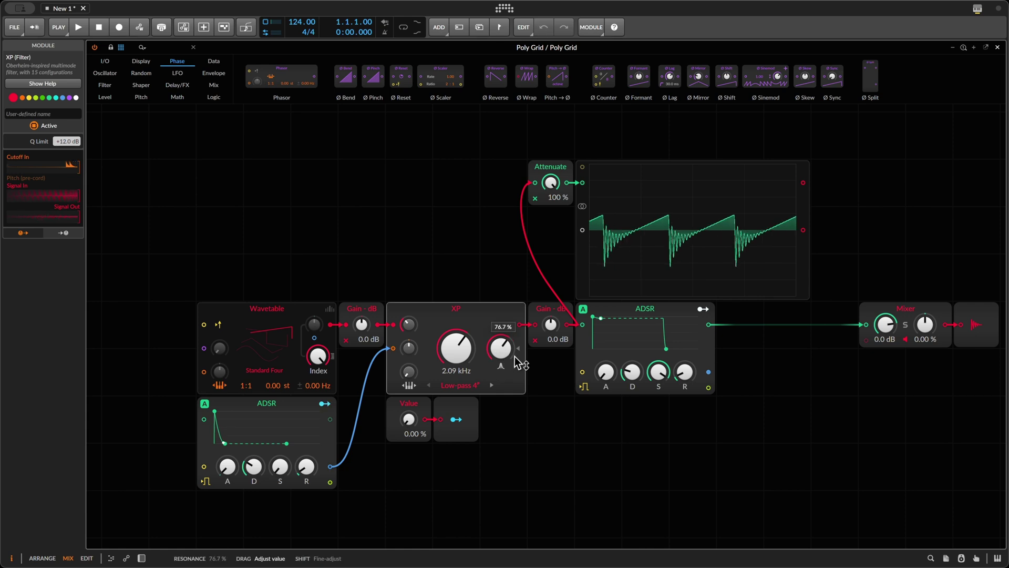
scroll(453, 363, down, 5)
scroll(453, 363, up, 5)
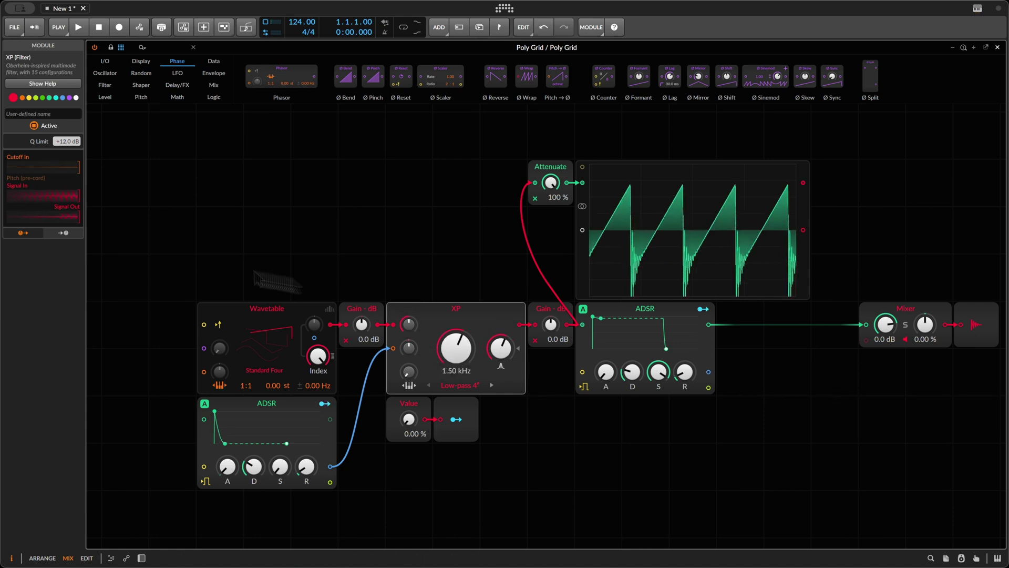
- Set the XP's Q Limit to −10.0 dB and audition cutoffs of 170 Hz, 578 Hz and 490 Hz, with the Mixer at −2.8 dB
drag(66, 142, 67, 166)
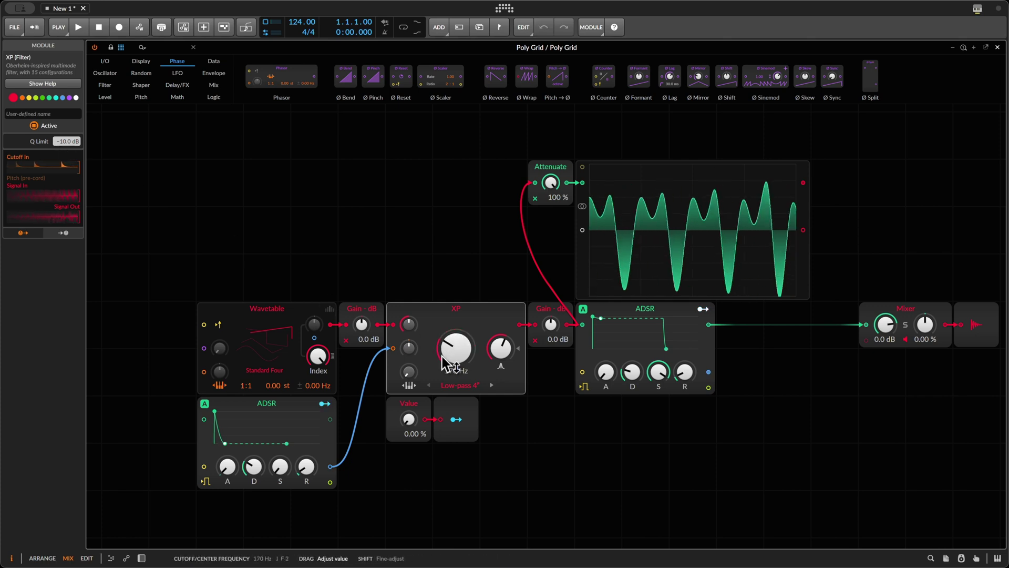
scroll(445, 363, down, 1)
scroll(892, 337, down, 2)
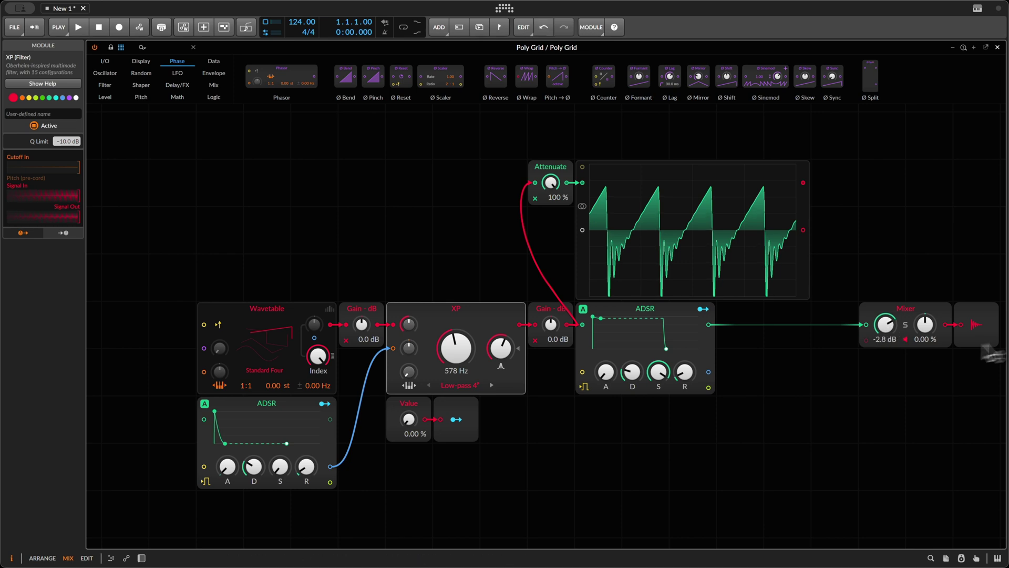
scroll(457, 358, down, 1)
scroll(457, 358, up, 5)
scroll(458, 358, down, 4)
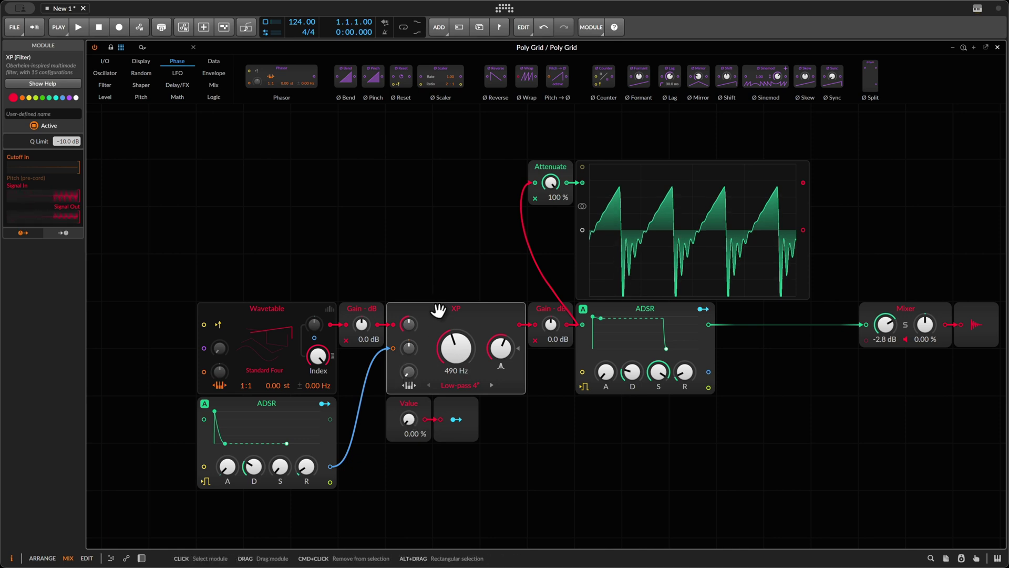
- Set the XP's Q Limit to +12.0 dB and drive to −6.0 dB, sweeping the cutoff through 858 Hz to 804 Hz
double_click(67, 141)
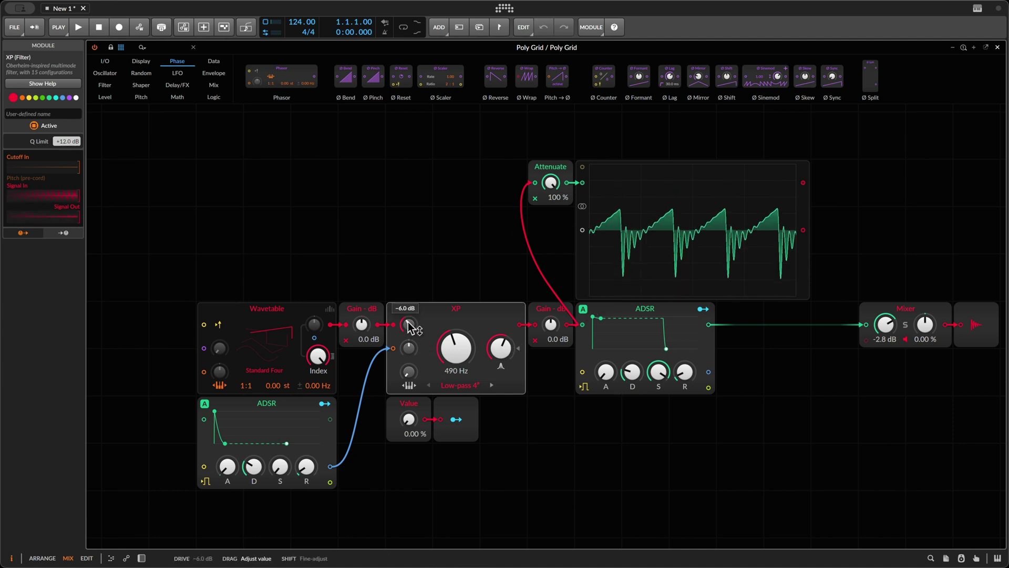
drag(470, 354, 462, 350)
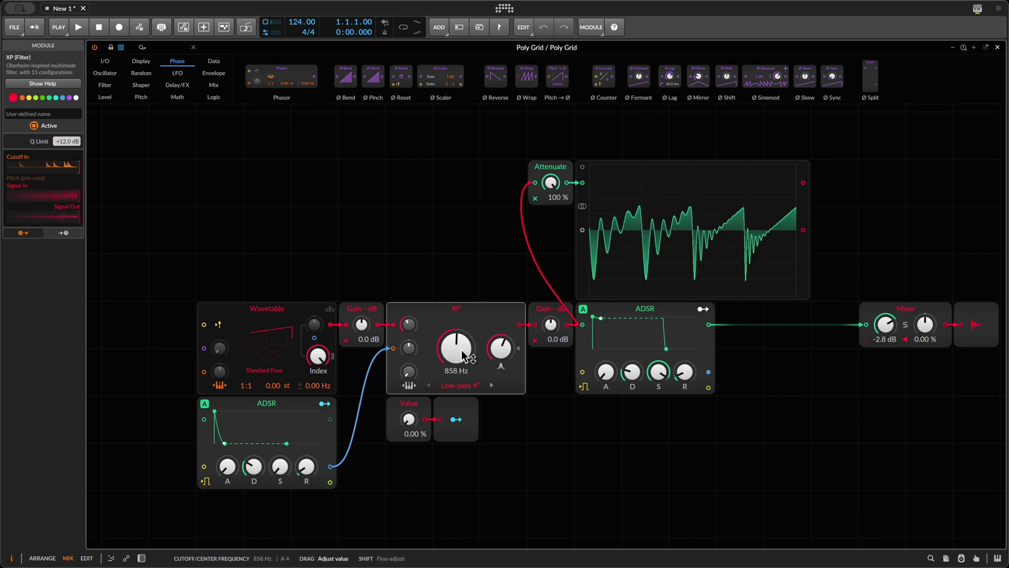
- Replace the XP with an SVF filter, and set its Q Limit to −10.0 dB, resonance to minimum and cutoff to 33.5 kHz
right_click(441, 319)
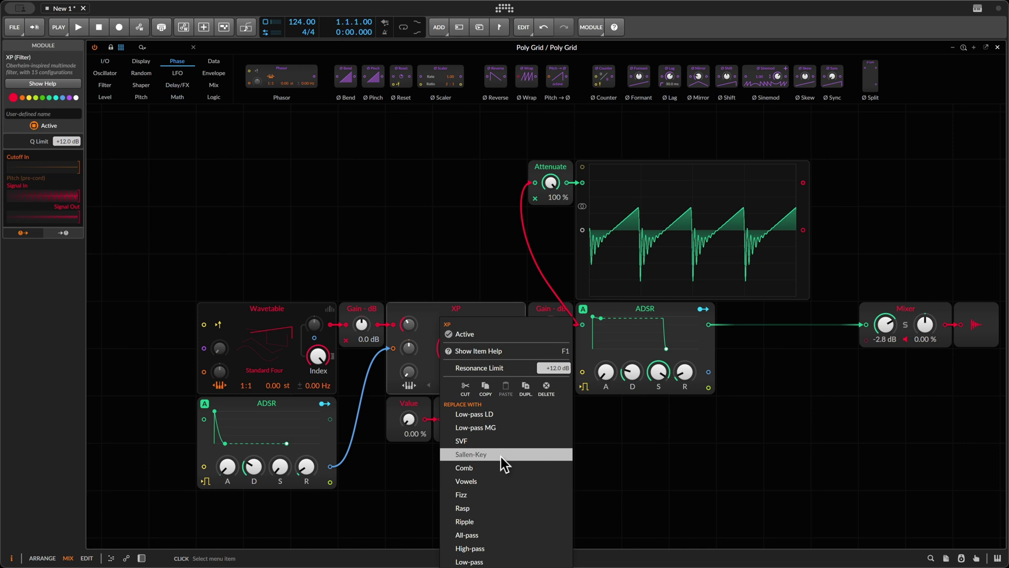
click(499, 441)
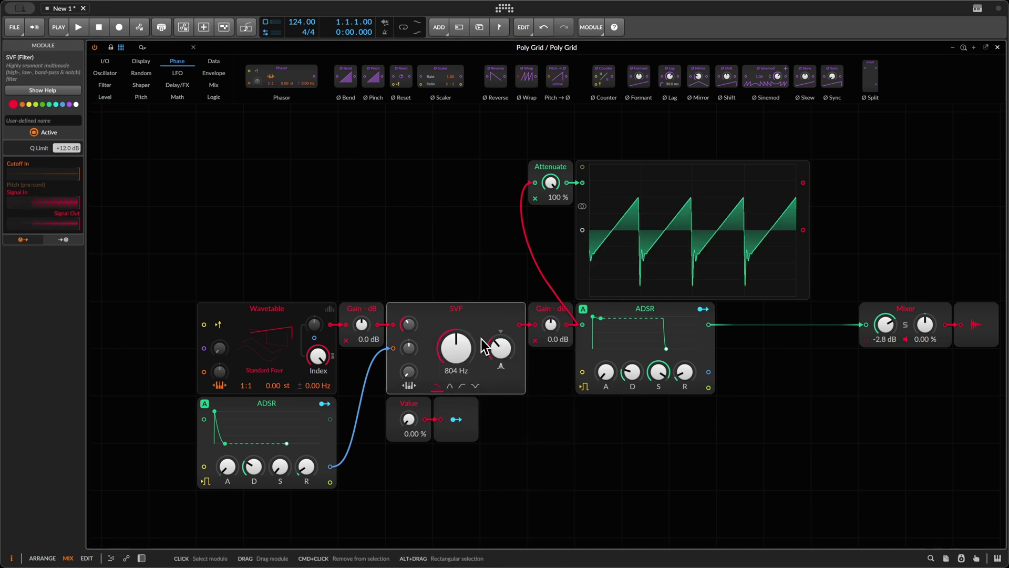
drag(92, 149, 93, 163)
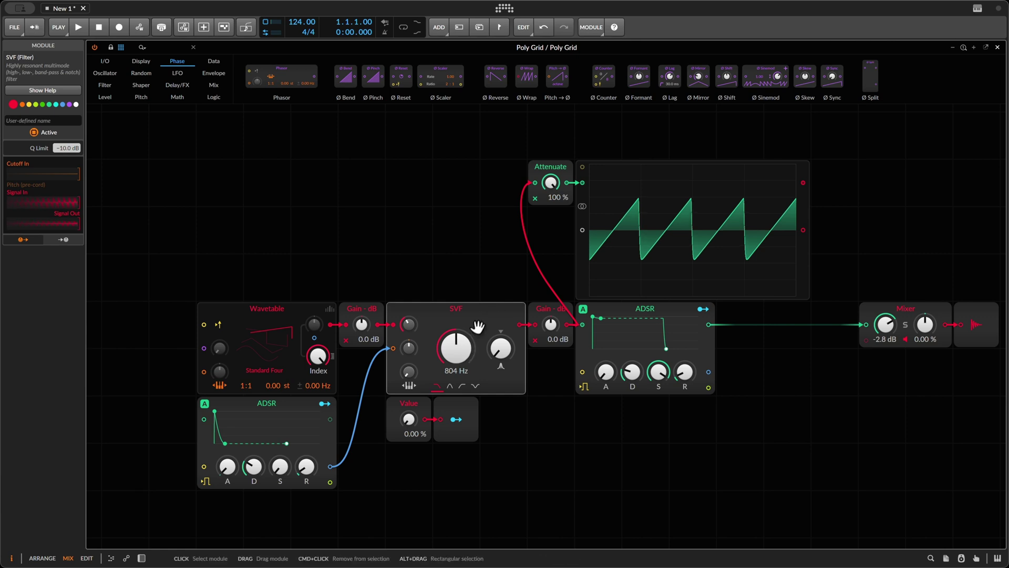
drag(465, 357, 465, 295)
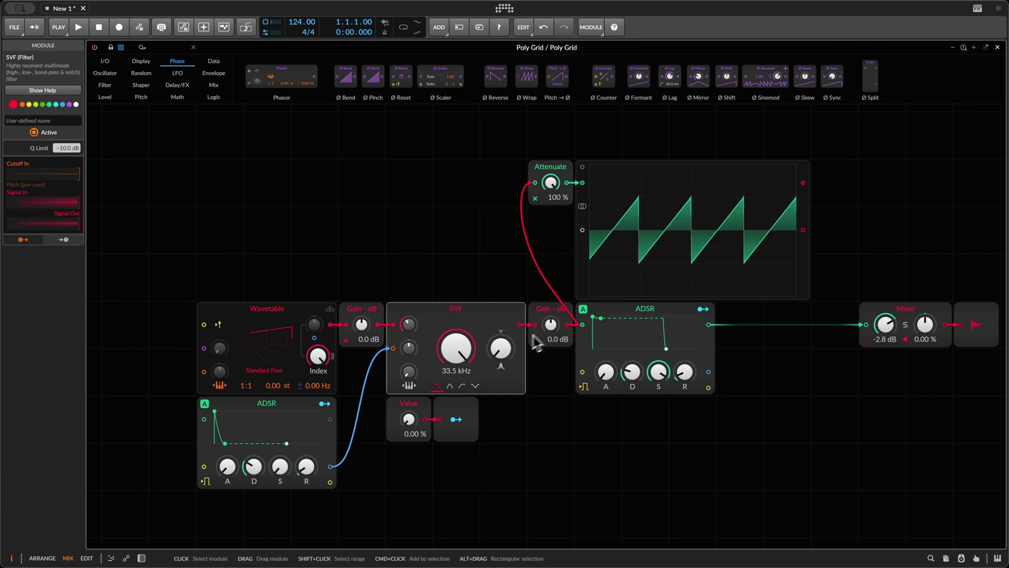
- Replace the SVF with a Sallen-Key filter and lower its cutoff through 474 Hz to 402 Hz
right_click(458, 313)
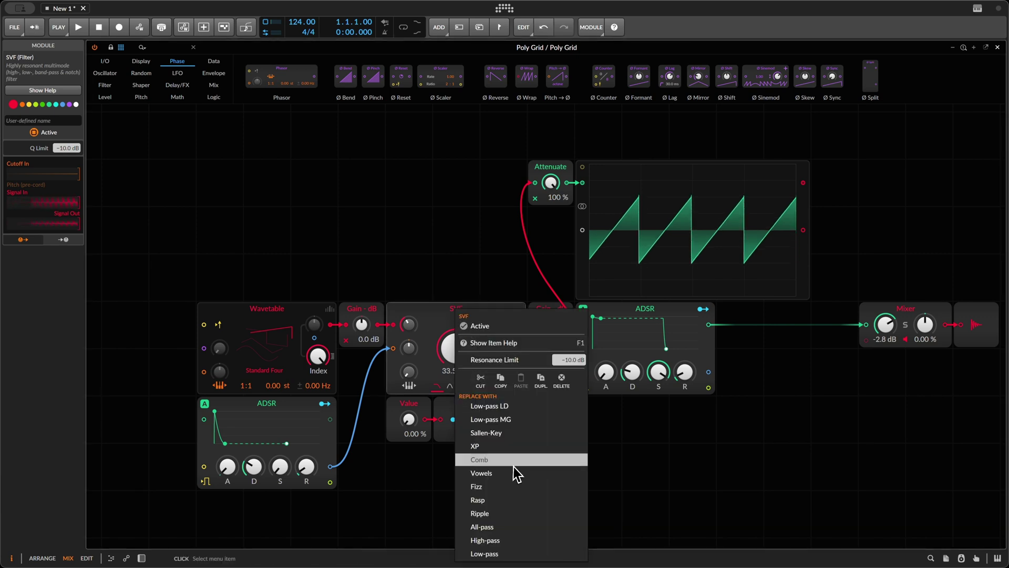
click(526, 443)
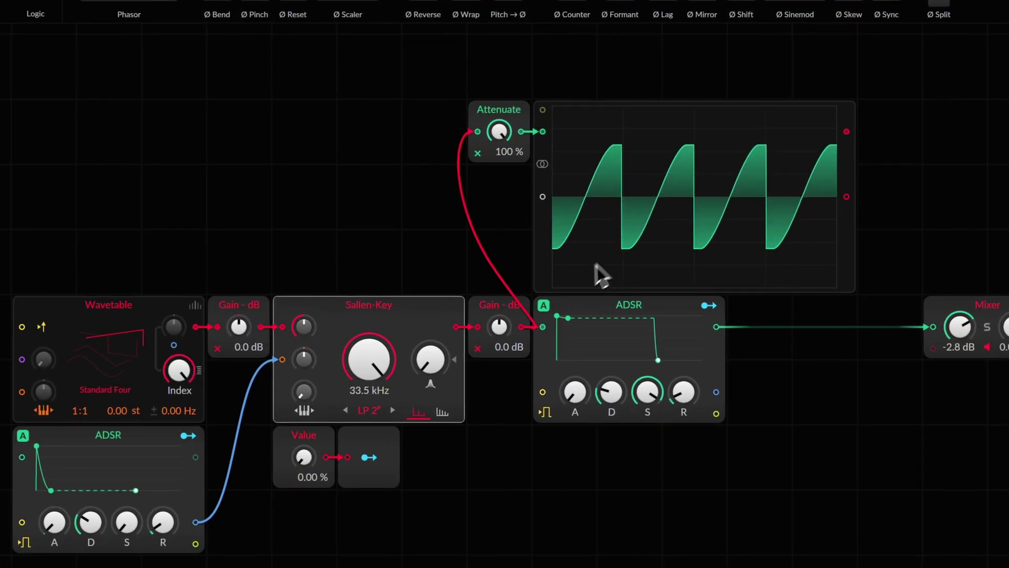
drag(377, 359, 368, 375)
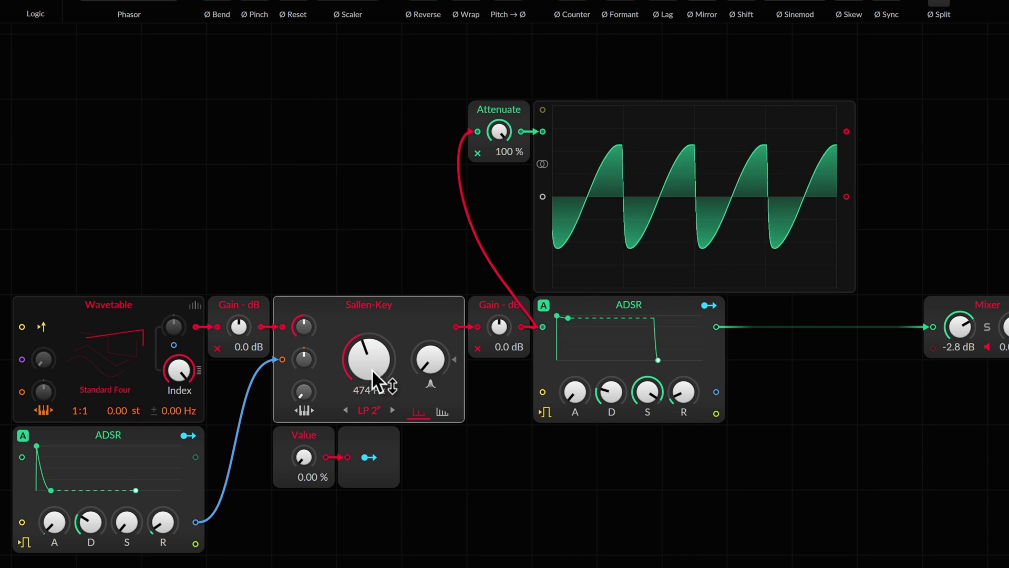
drag(374, 370, 374, 361)
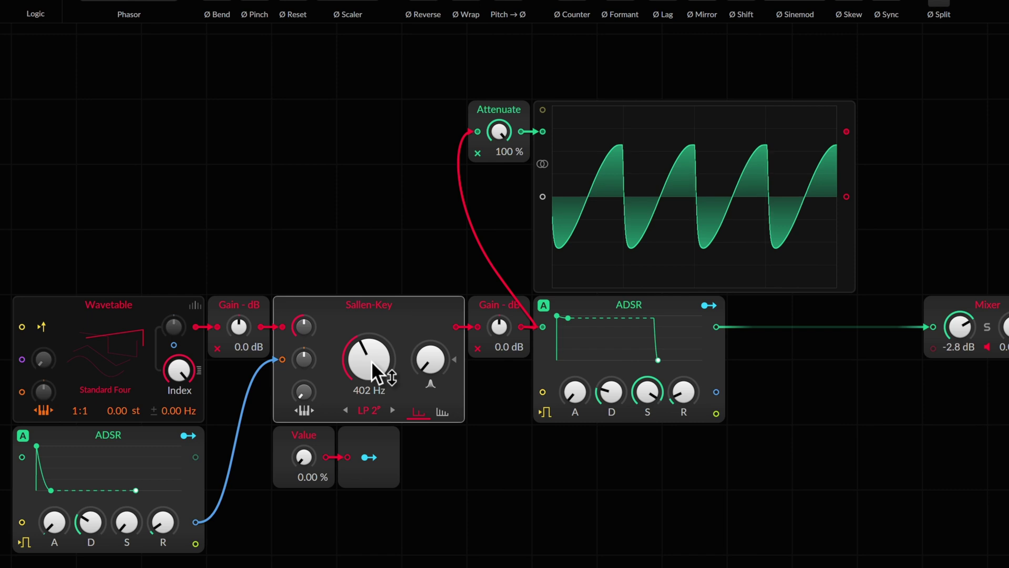
- Raise the Sallen-Key's resonance through 81.6 % while moving the cutoff through 665 Hz to 282 Hz
drag(451, 363, 435, 365)
drag(368, 362, 417, 362)
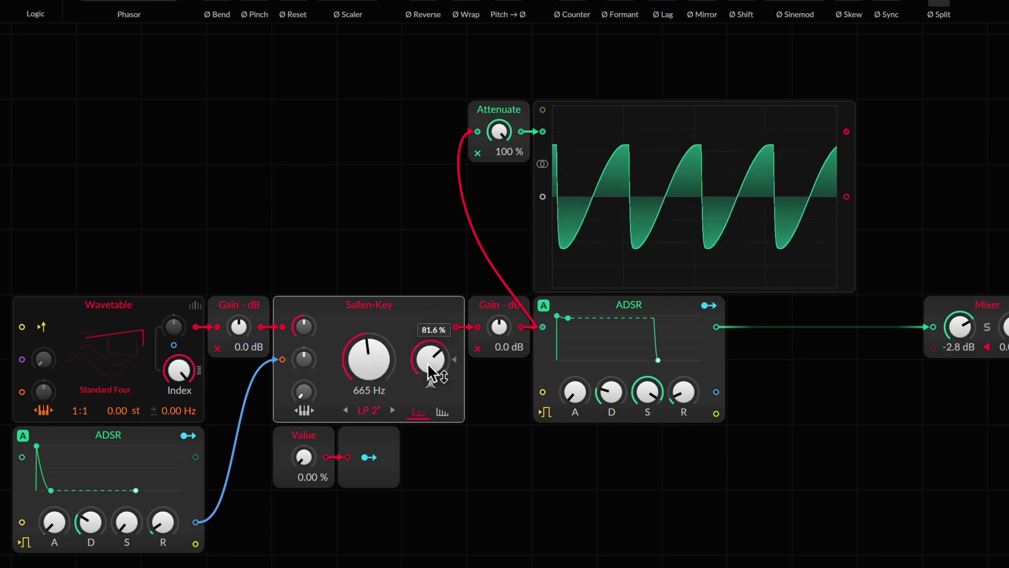
scroll(394, 373, up, 3)
scroll(388, 364, down, 5)
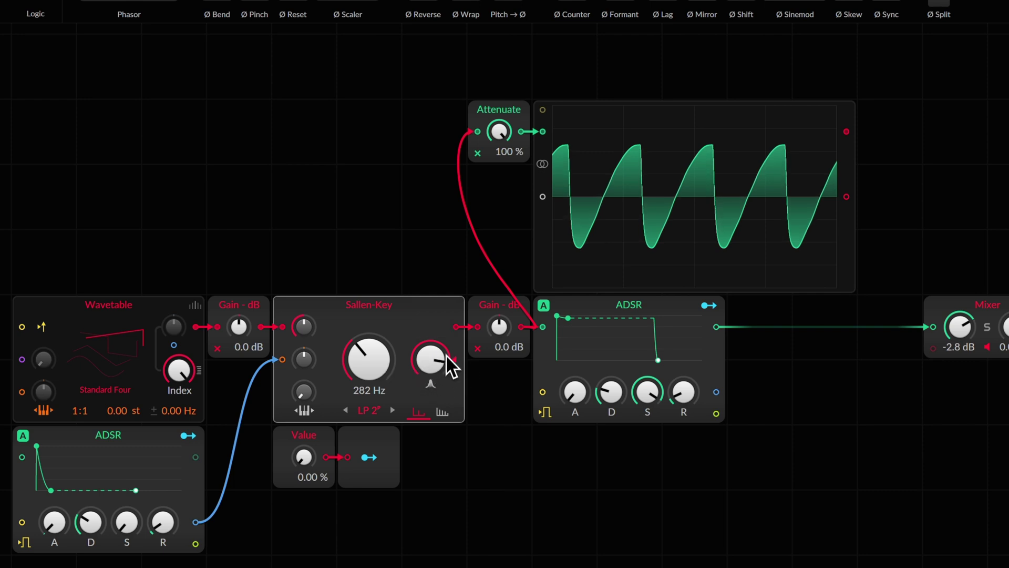
- Sweep the Sallen-Key's cutoff through 1.17 kHz and 209 Hz at high resonance, ending at 5.15 kHz with lower resonance
scroll(358, 368, up, 7)
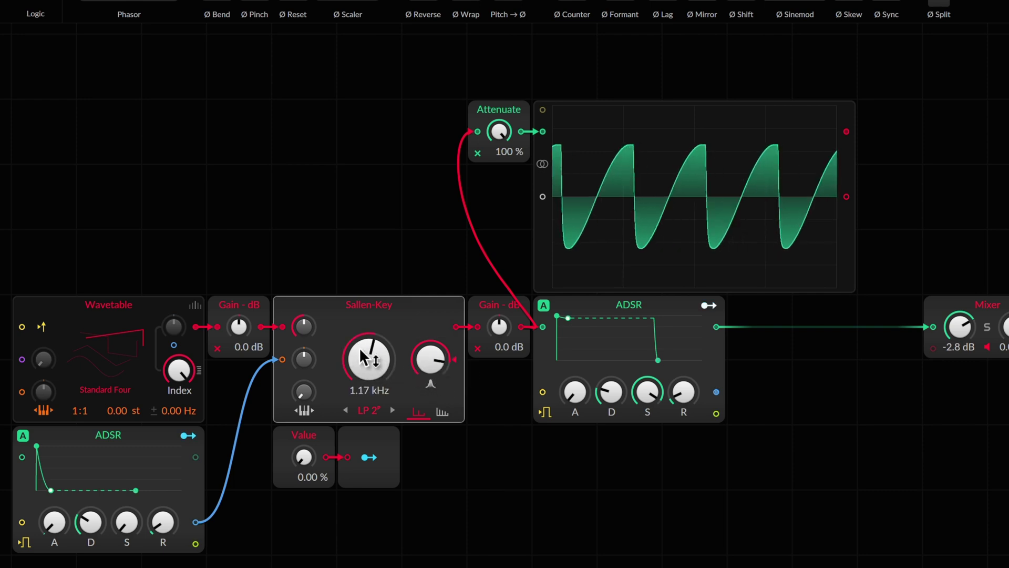
scroll(364, 375, up, 7)
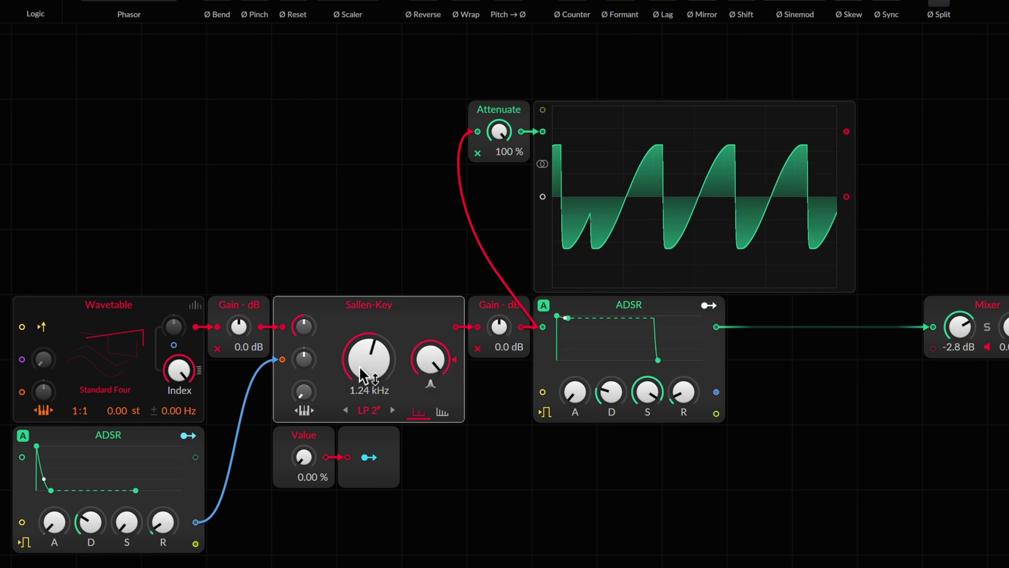
scroll(364, 374, down, 3)
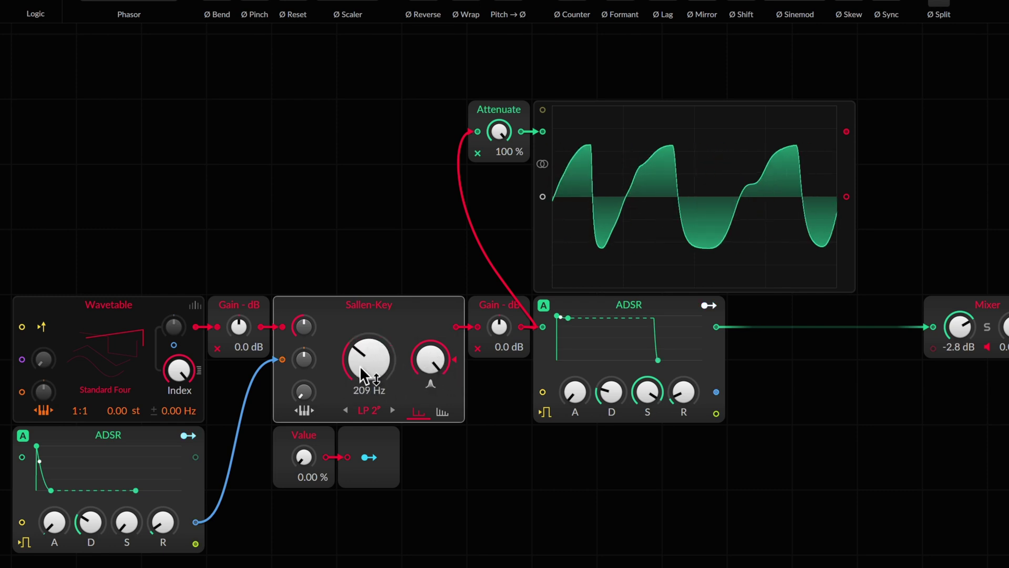
scroll(428, 363, up, 5)
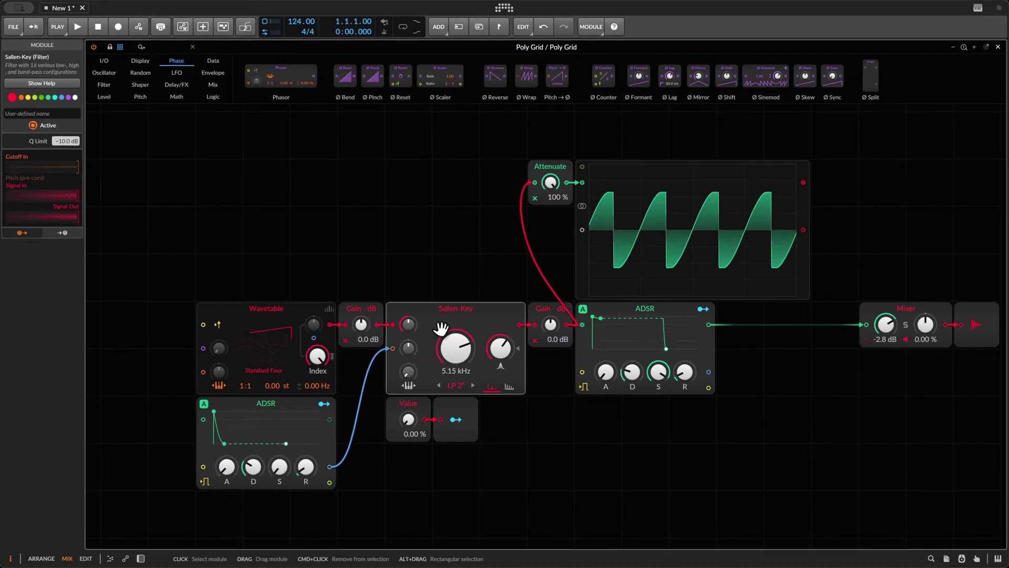
- Set the Sallen-Key's Q Limit to +12.0 dB and sweep its cutoff through 3.03 kHz to 108 Hz with reduced drive and the alternate response mode
drag(67, 141, 104, 150)
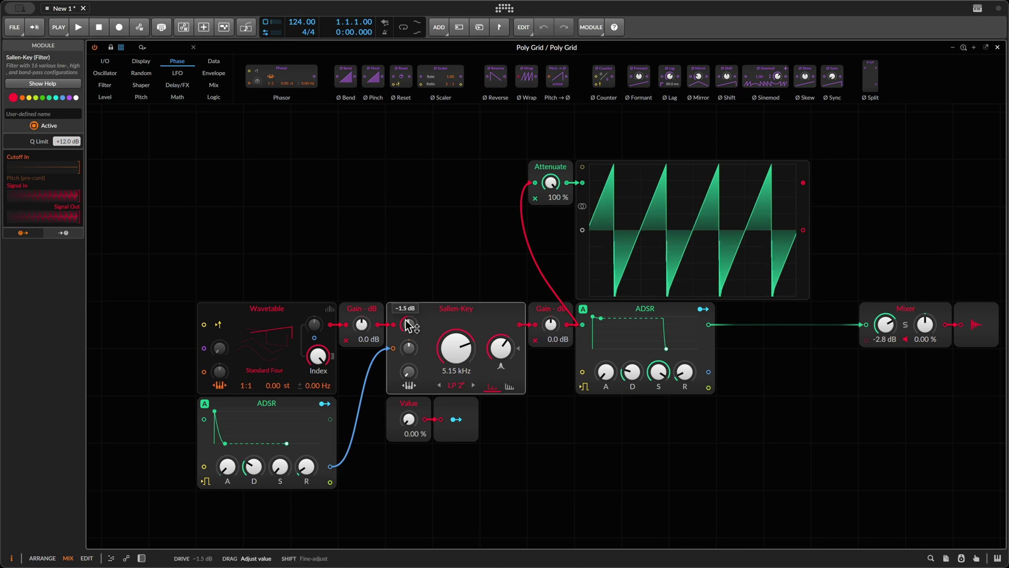
drag(408, 324, 410, 325)
drag(476, 341, 462, 345)
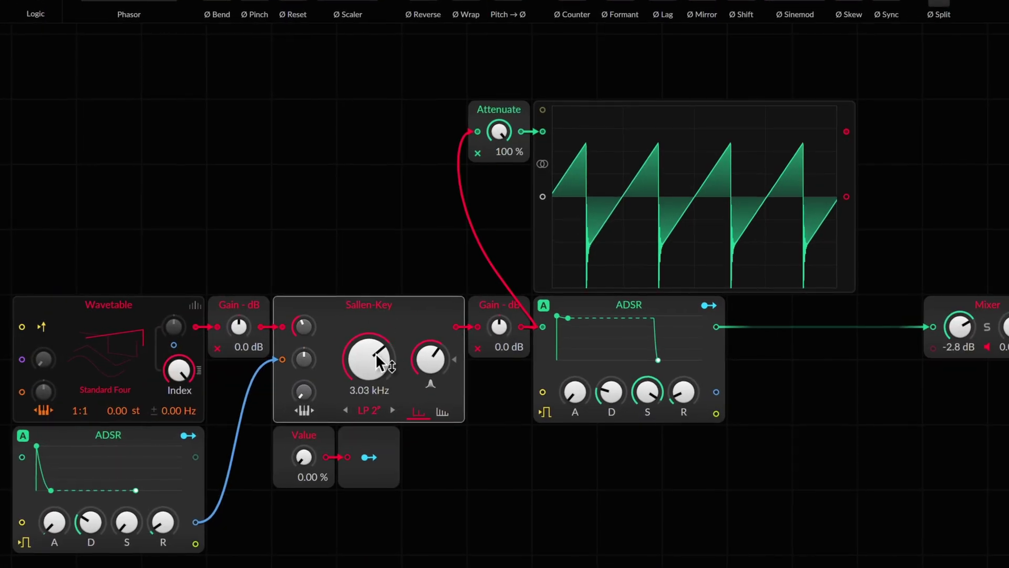
mouse_move(380, 362)
mouse_down()
mouse_move(400, 362)
mouse_move(383, 379)
mouse_move(380, 361)
mouse_move(379, 371)
mouse_up()
click(442, 413)
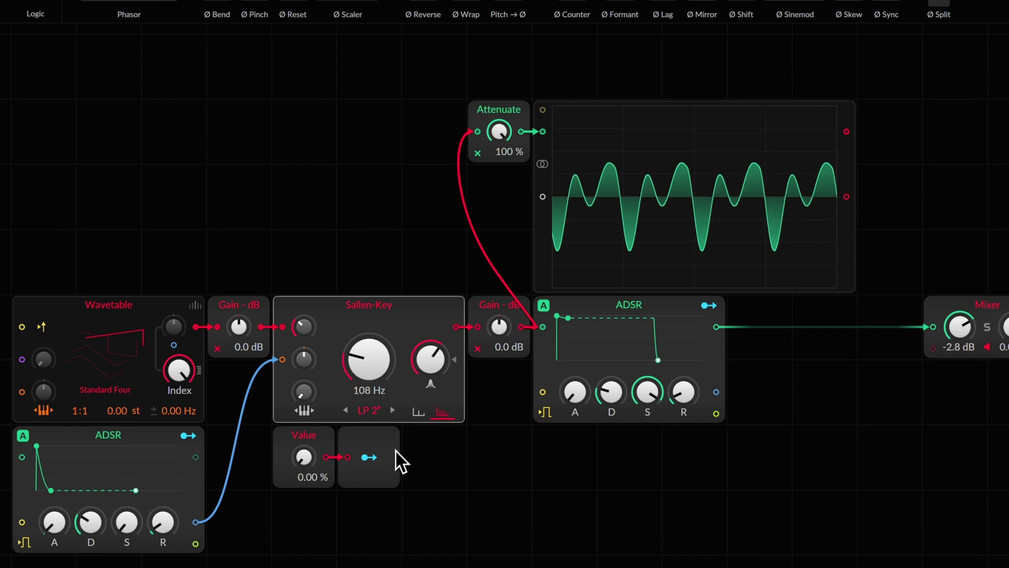
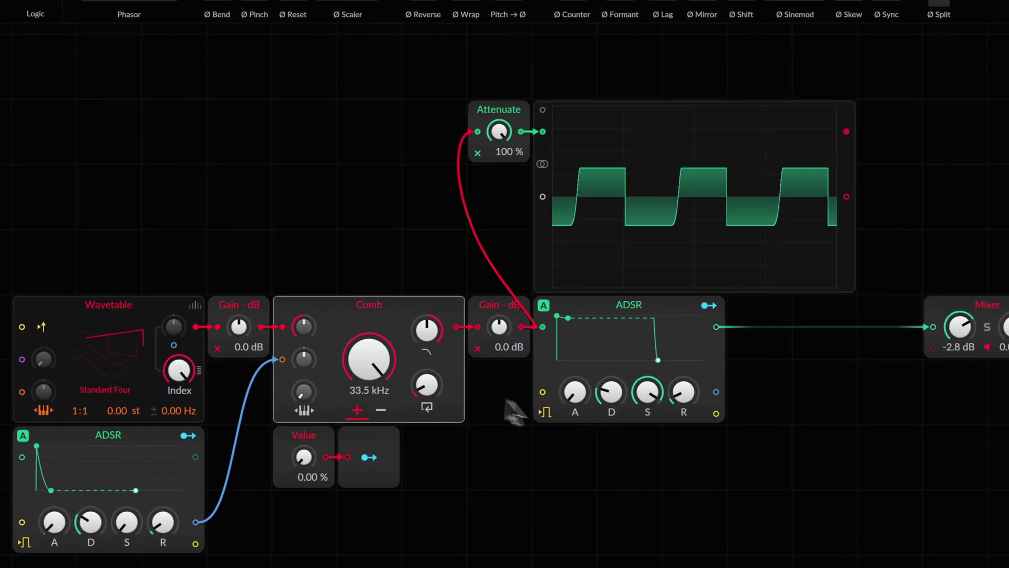
- Vary the Comb filter's feedback and sweep its frequency from 33.5 kHz down to 19.4 Hz and back up to 44.4 Hz
drag(436, 375, 432, 408)
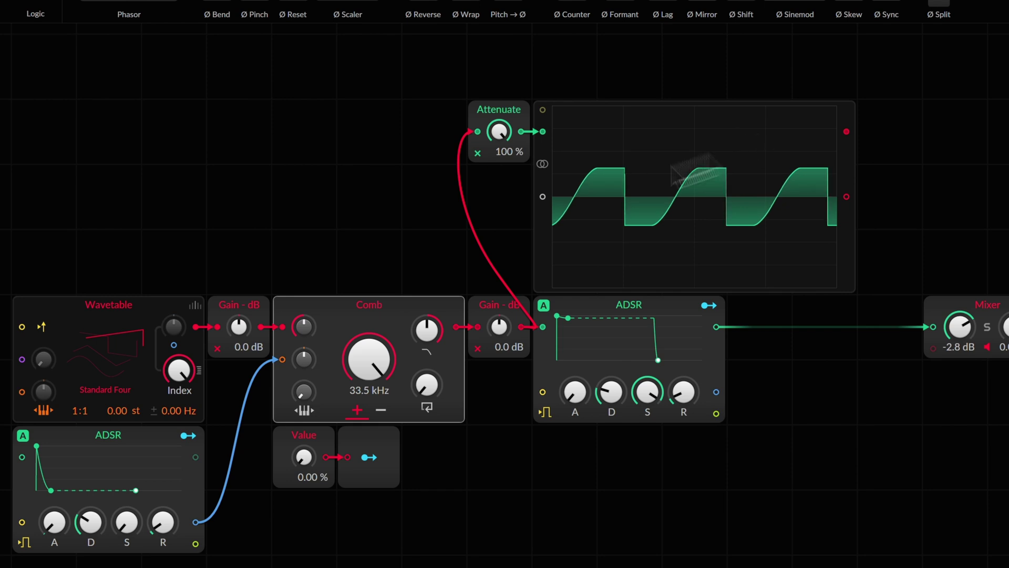
drag(426, 411, 387, 463)
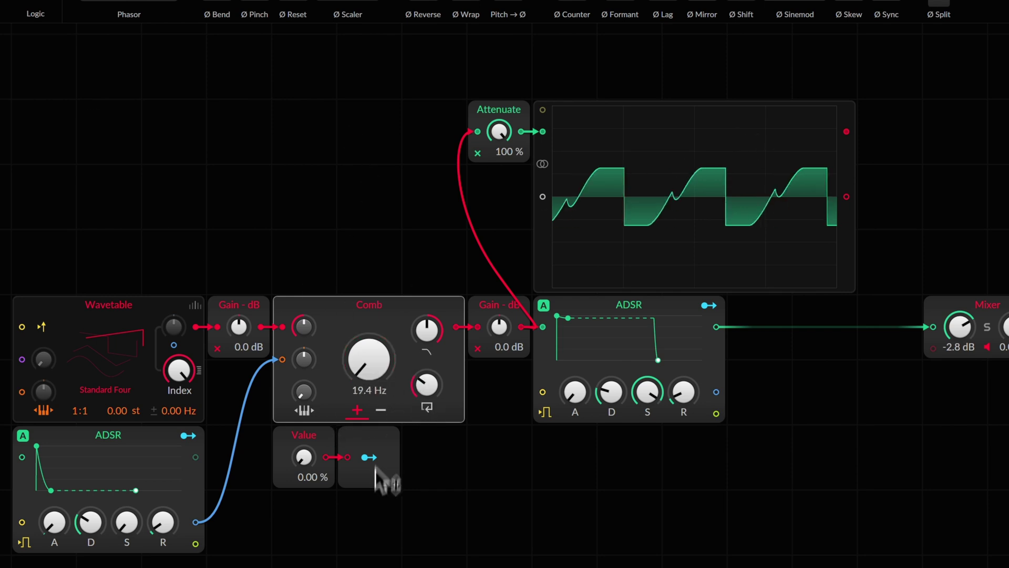
scroll(368, 356, up, 5)
scroll(368, 355, down, 5)
scroll(370, 359, up, 10)
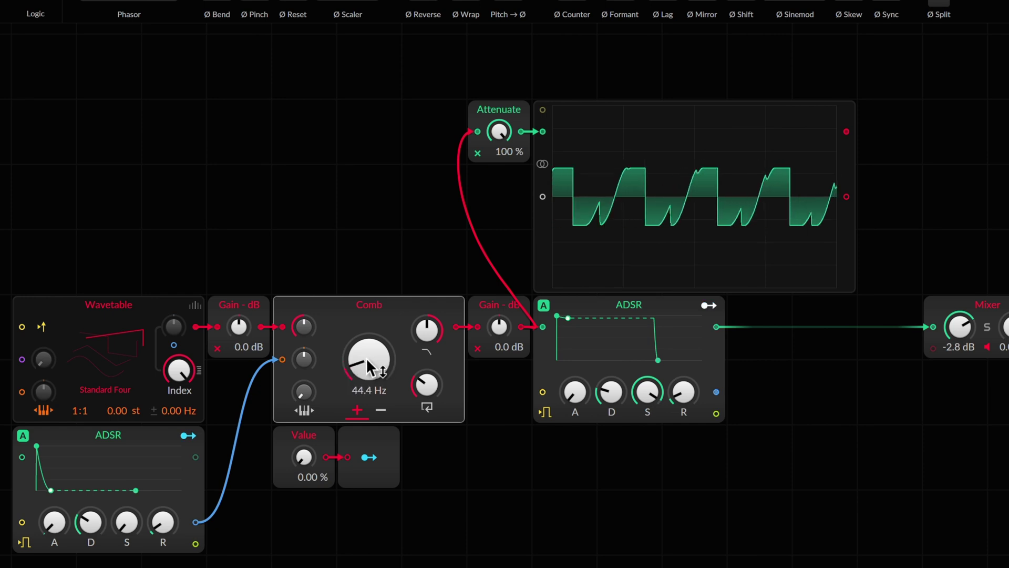
- Sweep the Comb filter's frequency through 528 Hz down to 19.4 Hz, and reduce its feedback
scroll(370, 361, down, 7)
scroll(369, 361, up, 8)
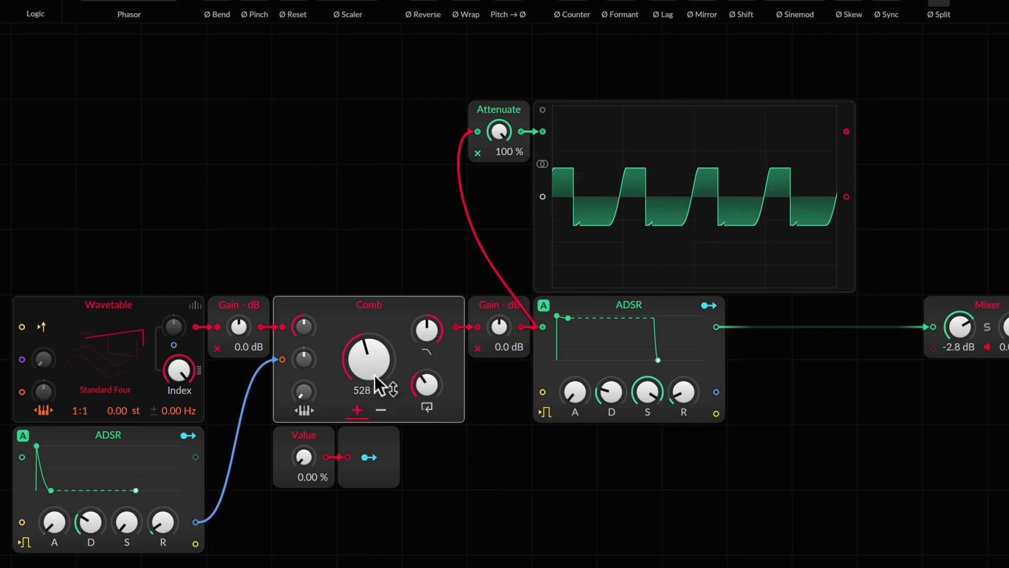
scroll(374, 374, down, 6)
scroll(374, 374, up, 5)
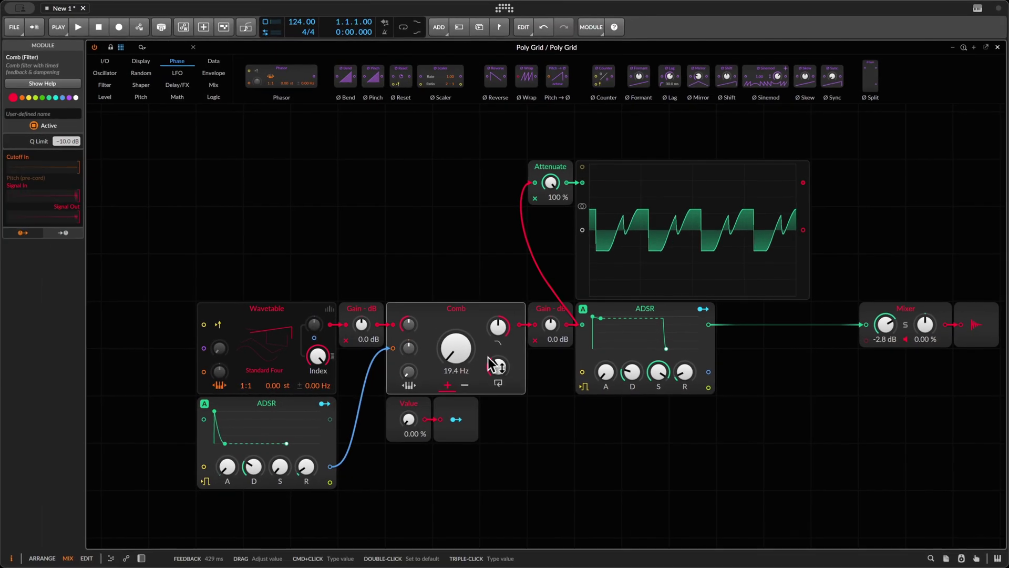
scroll(374, 375, down, 2)
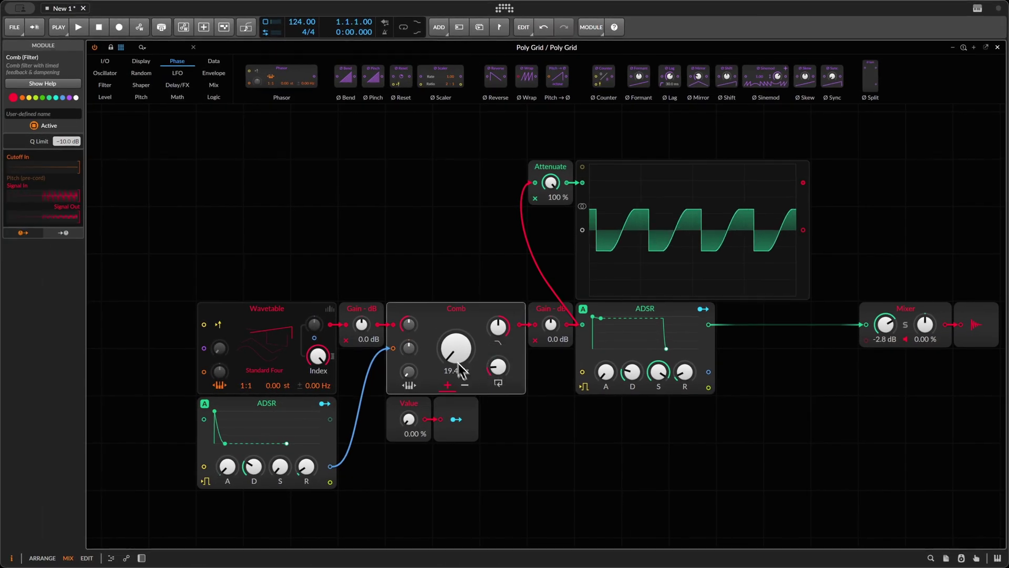
- Set the Comb filter's Q Limit to +12.0 dB and sweep its frequency through 988 Hz and 63.8 Hz
drag(68, 140, 84, 132)
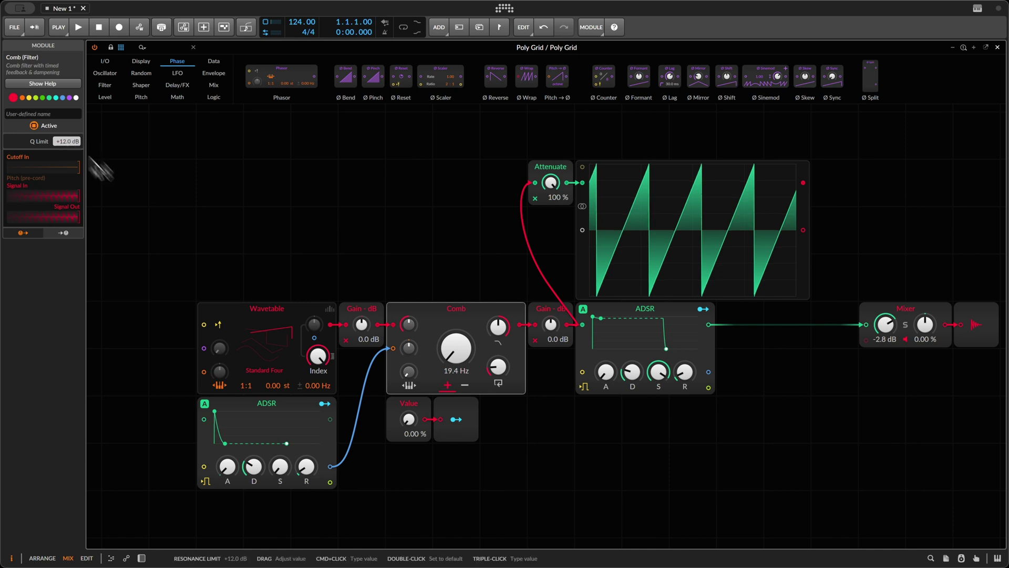
drag(456, 349, 405, 328)
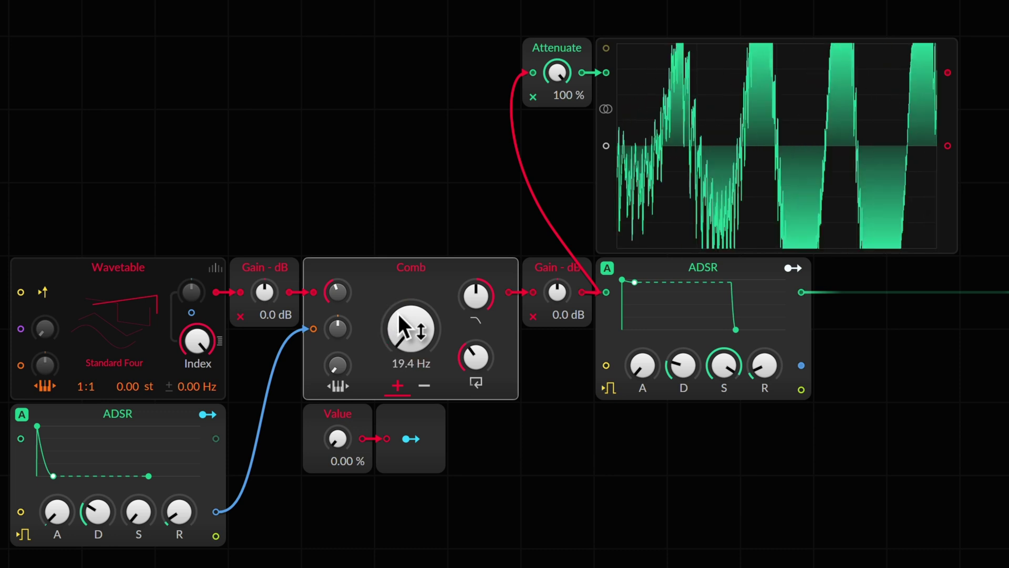
drag(404, 327, 777, 341)
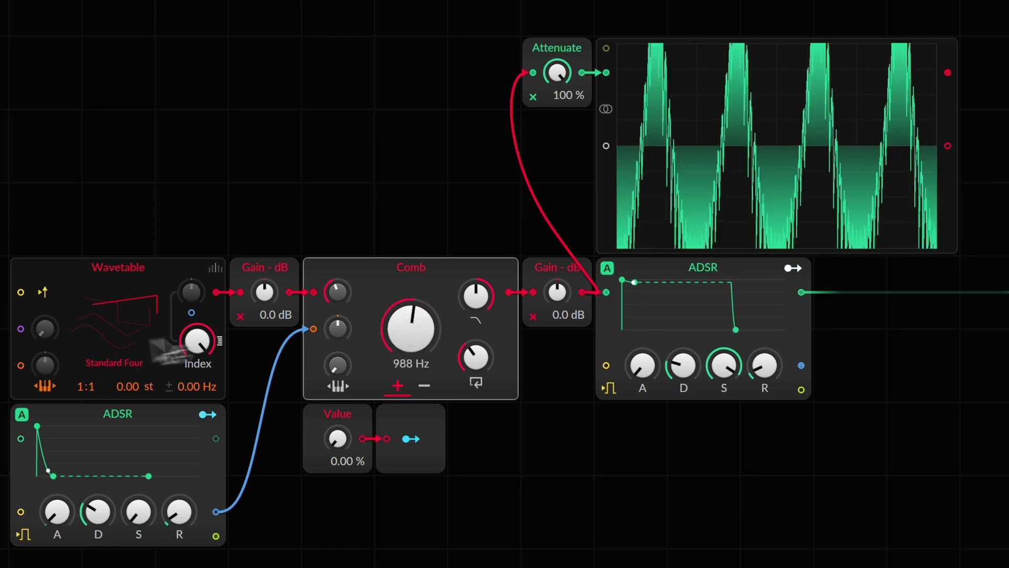
drag(409, 325, 407, 322)
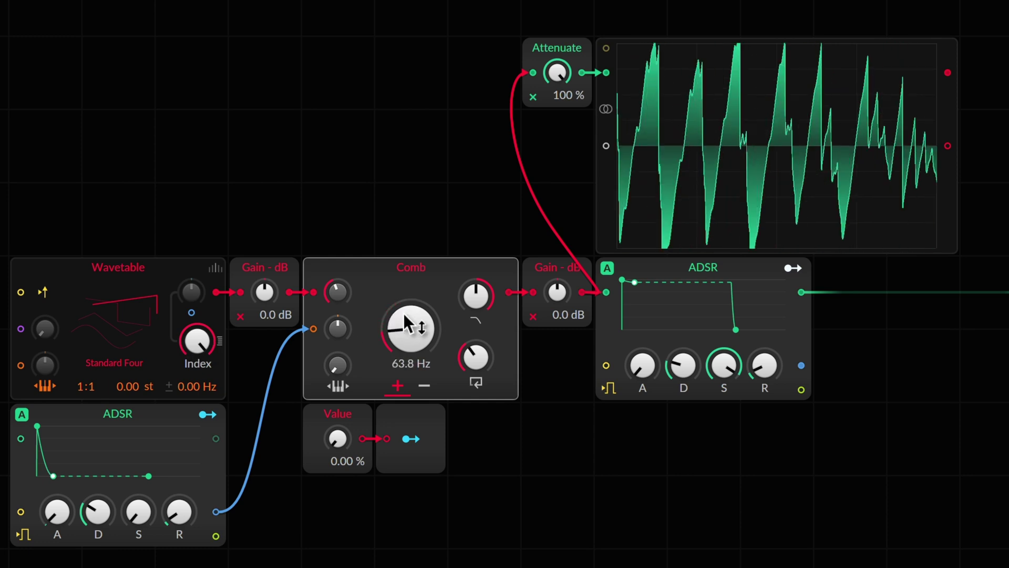
drag(403, 320, 402, 336)
- Switch the Comb filter to negative feedback and sweep its frequency through 564 Hz and 68.2 Hz
click(419, 388)
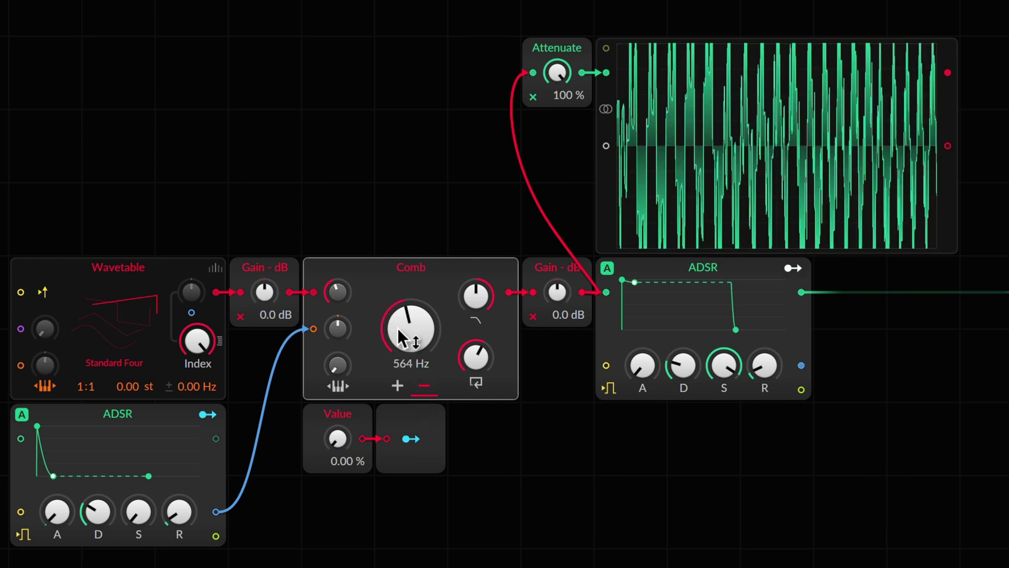
drag(401, 337, 406, 339)
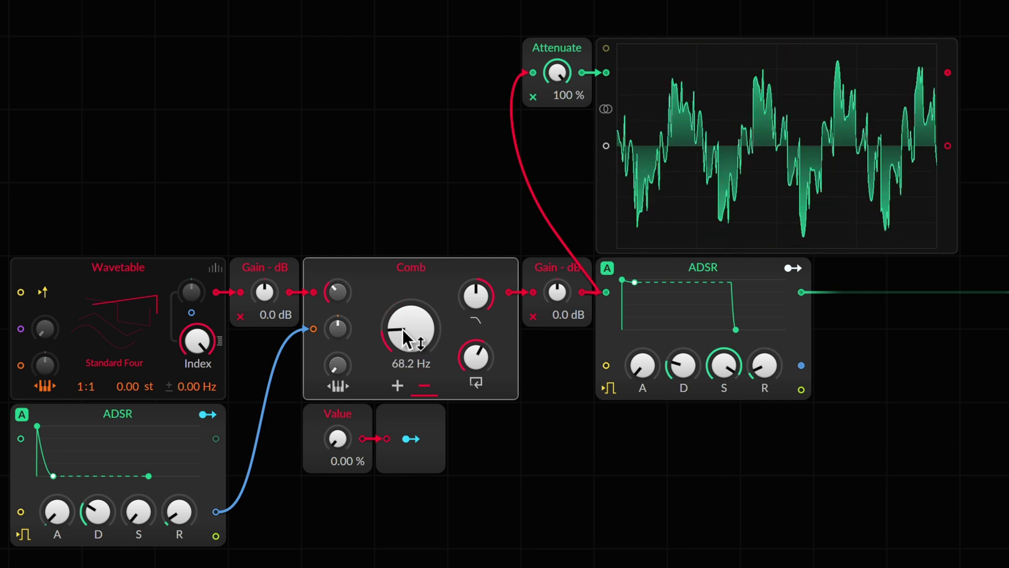
drag(403, 329, 402, 336)
- Turn the Comb filter's dampening control to its maximum and sweep the frequency through 37.6 Hz and 161 Hz
drag(476, 303, 500, 306)
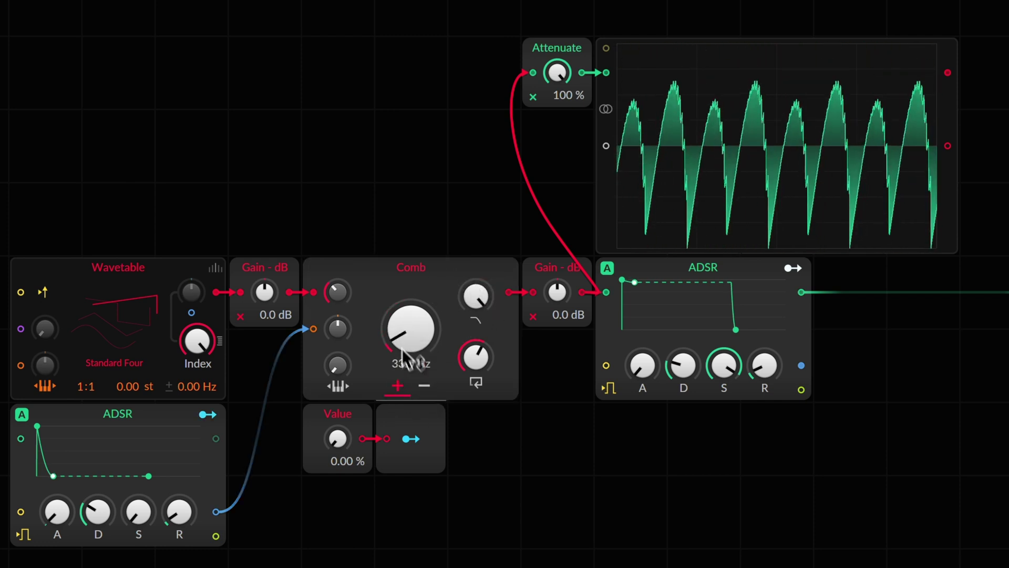
drag(402, 323, 402, 324)
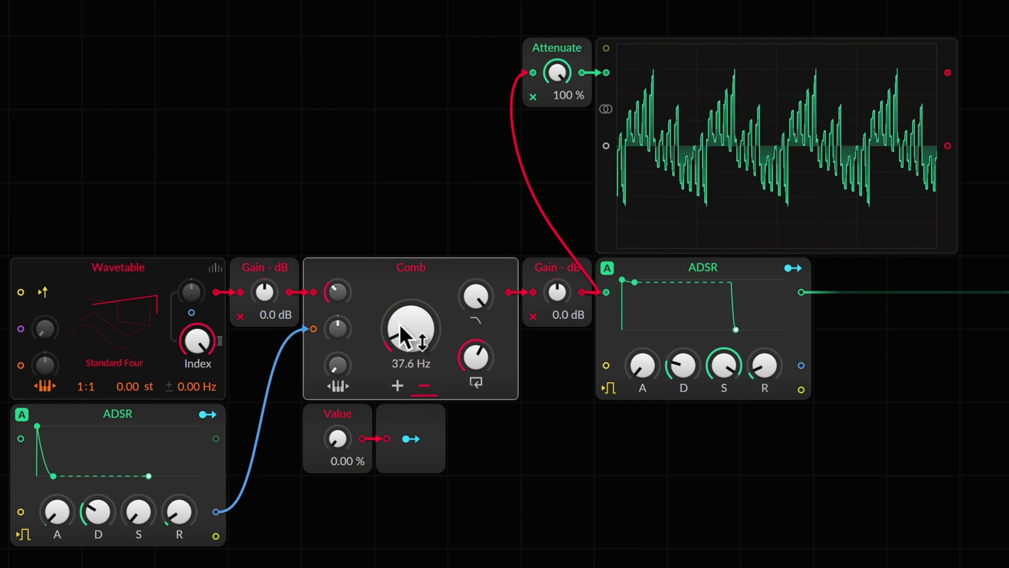
drag(399, 324, 401, 327)
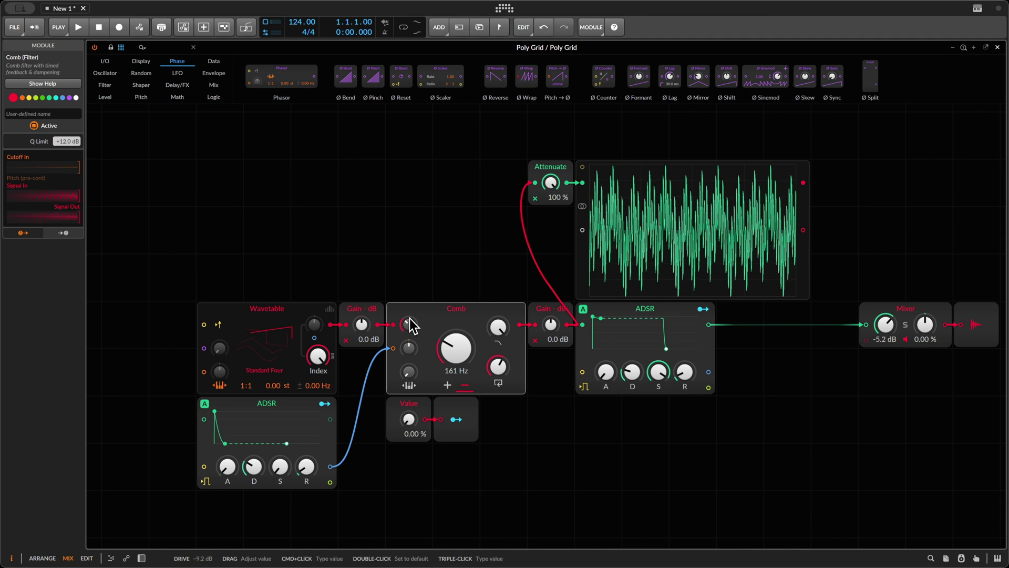
drag(435, 329, 446, 351)
- Replace the Comb with a Vowels filter and set its Q Limit to +16.0 dB
right_click(425, 315)
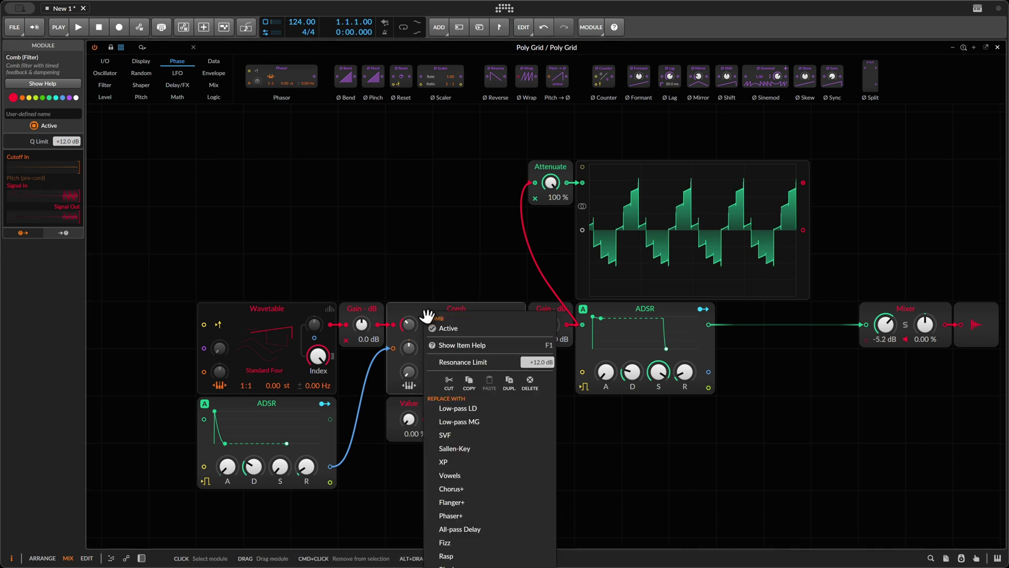
click(493, 477)
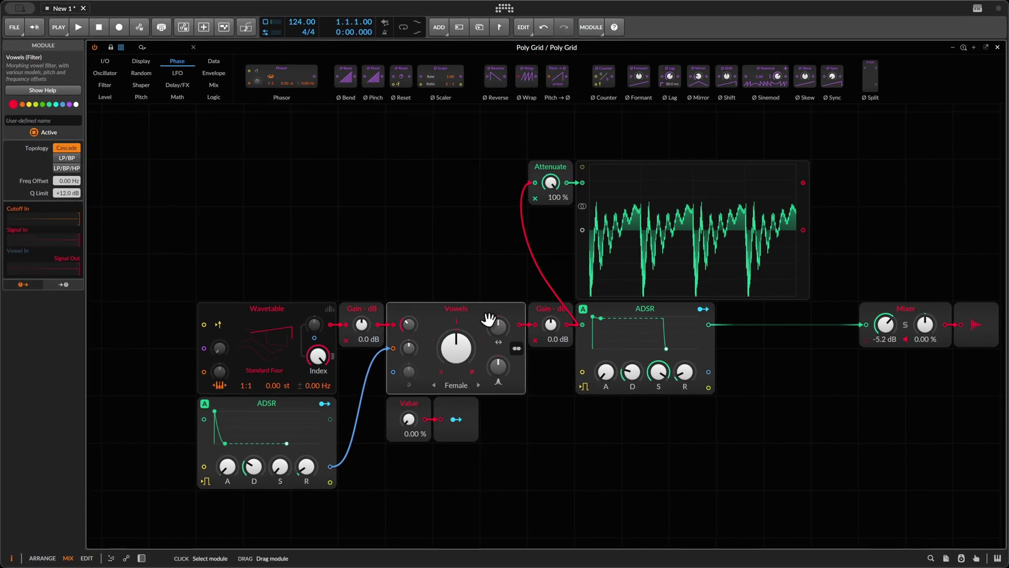
drag(72, 195, 69, 198)
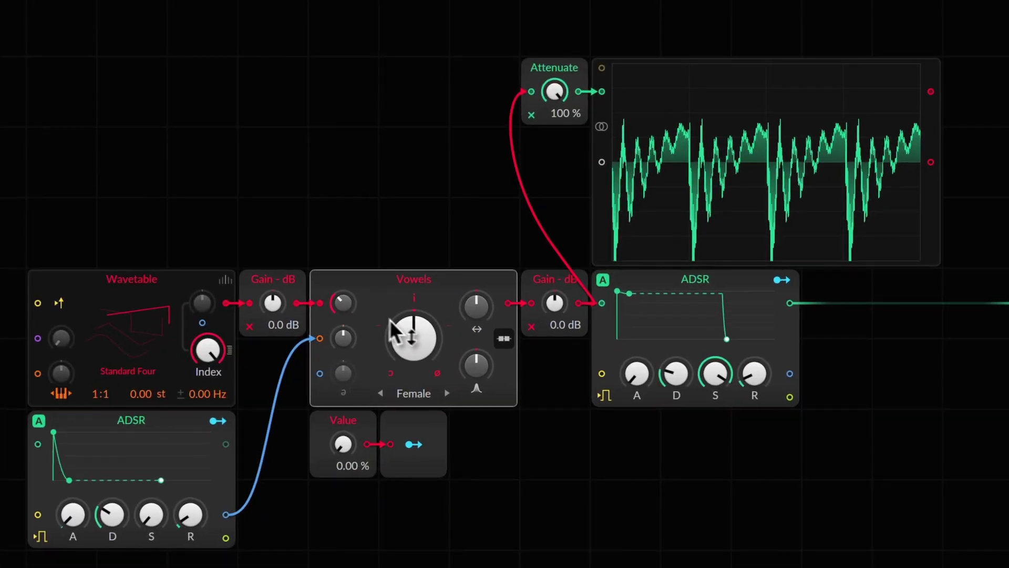
- Switch the Vowels filter to the Men 1 model and morph its vowel position down to the minimum with reduced resonance
mouse_move(405, 333)
mouse_down()
mouse_move(389, 338)
mouse_move(450, 394)
mouse_move(402, 326)
mouse_move(424, 366)
mouse_move(419, 345)
mouse_up()
click(447, 393)
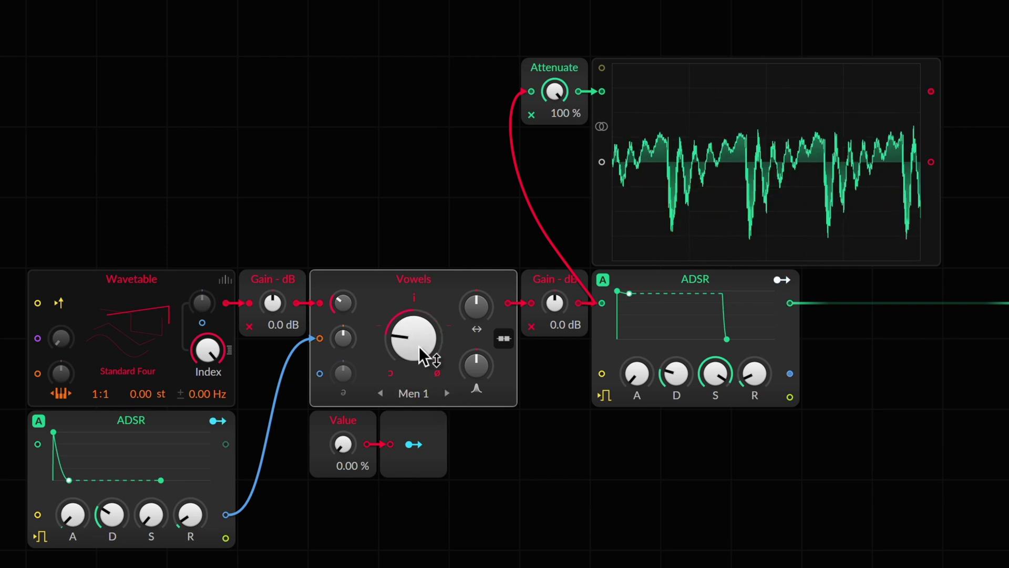
drag(477, 368, 480, 383)
mouse_move(424, 361)
mouse_down()
mouse_move(408, 355)
mouse_move(411, 365)
mouse_up()
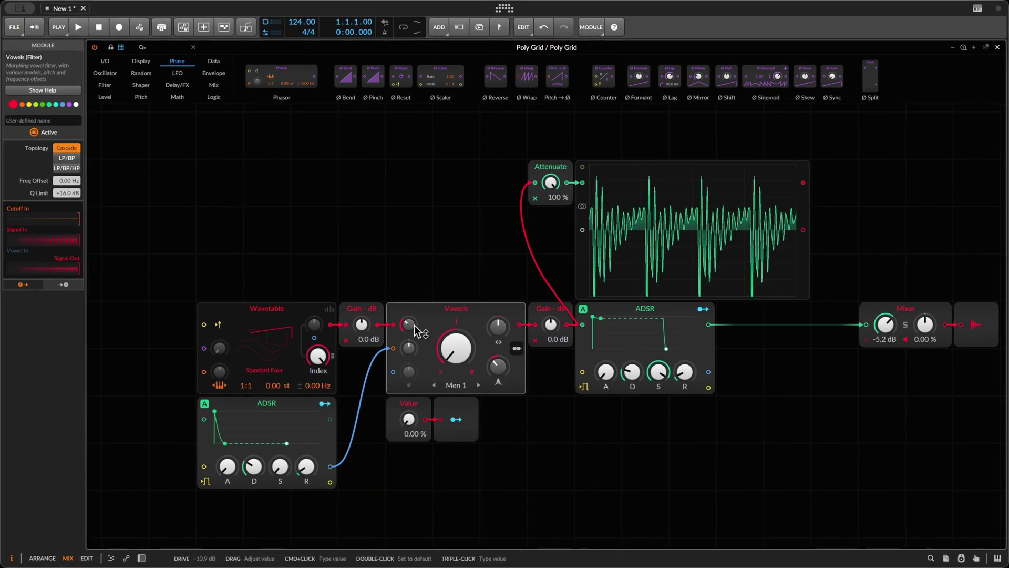
- Raise the Vowels filter's drive and set its Q Limit to −10.0 dB
drag(415, 328, 423, 322)
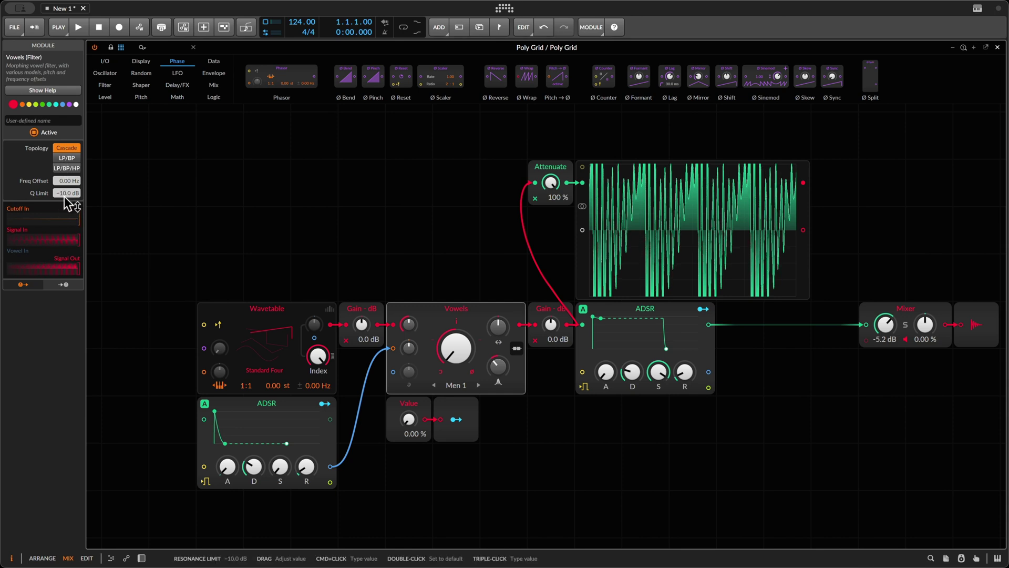
drag(67, 202, 67, 212)
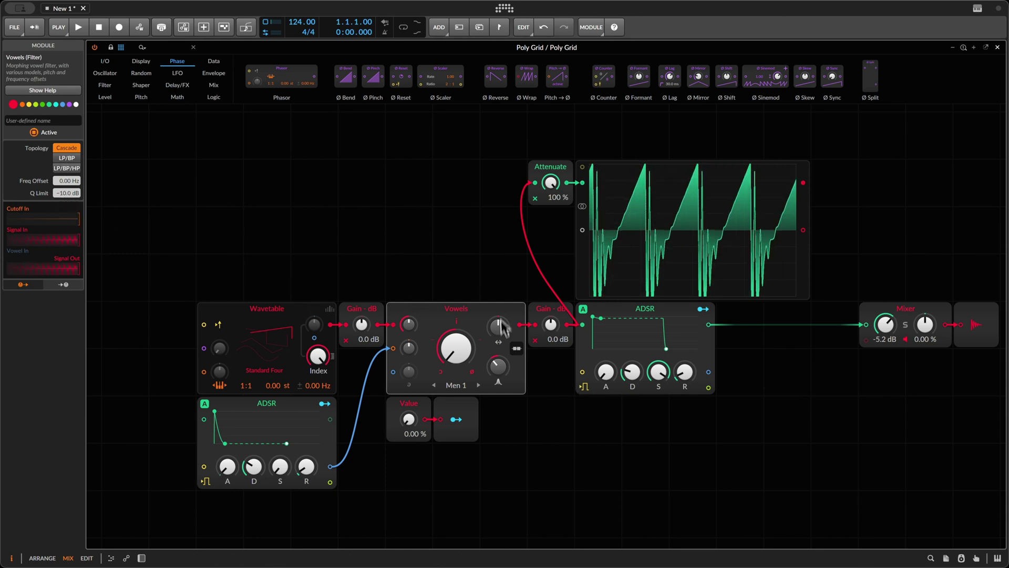
- Lower the Gain module after the Vowels filter to −2.7 dB
click(273, 313)
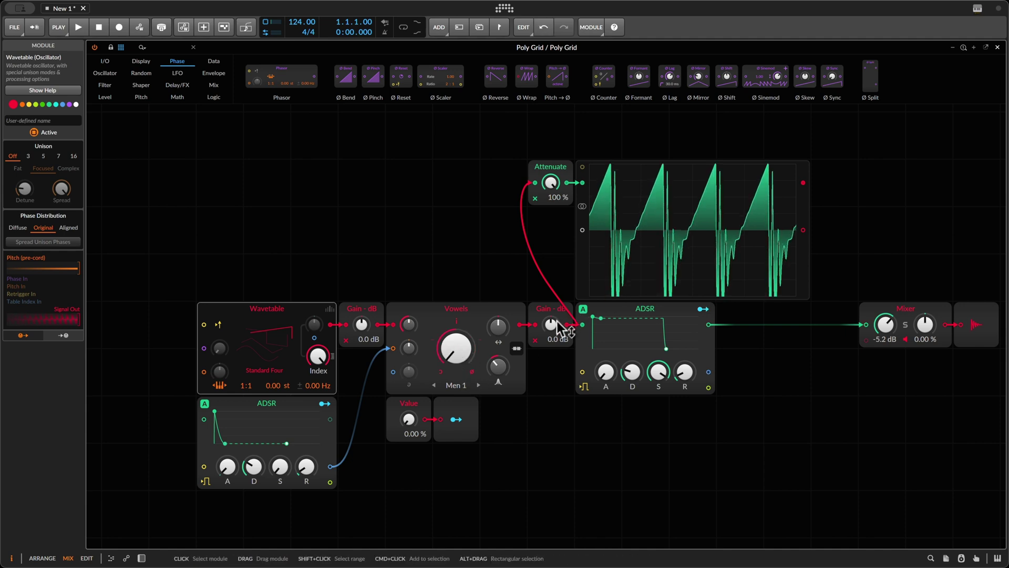
drag(555, 323, 551, 322)
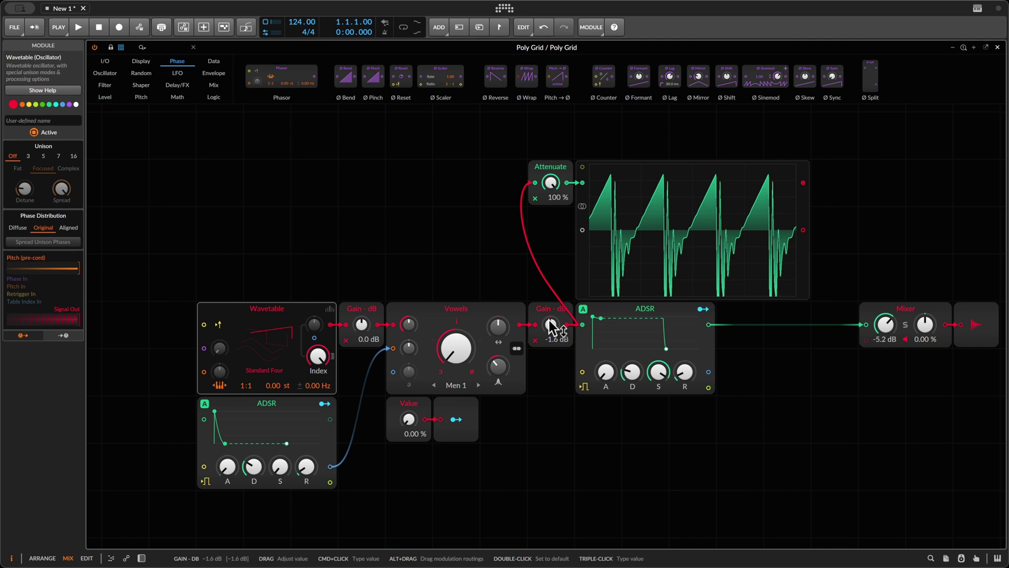
drag(550, 327, 551, 331)
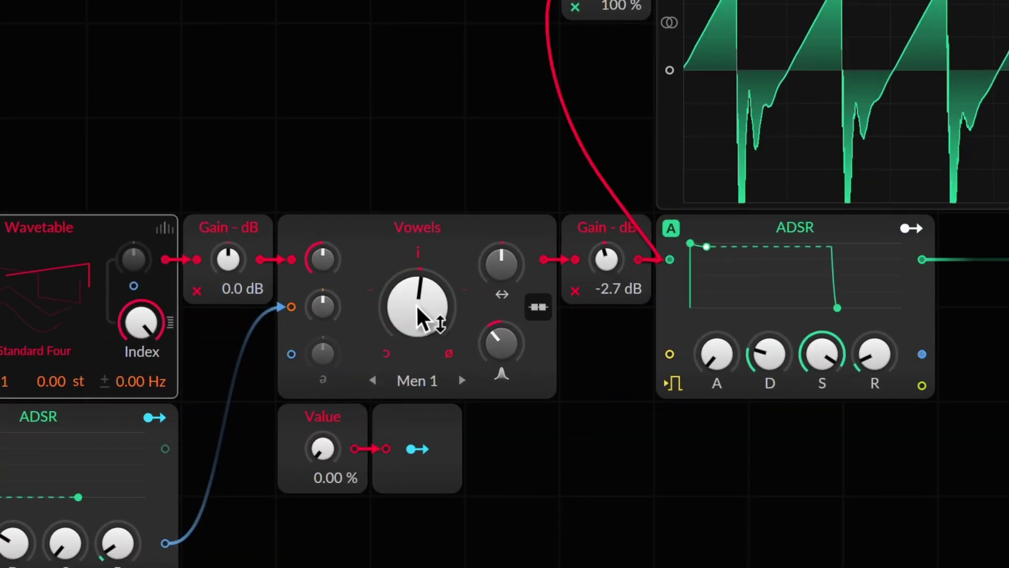
- Vary the Vowels filter's resonance through 92.4 % to 35.8 % while morphing the vowel position, then reset the position to its default
drag(488, 349, 488, 347)
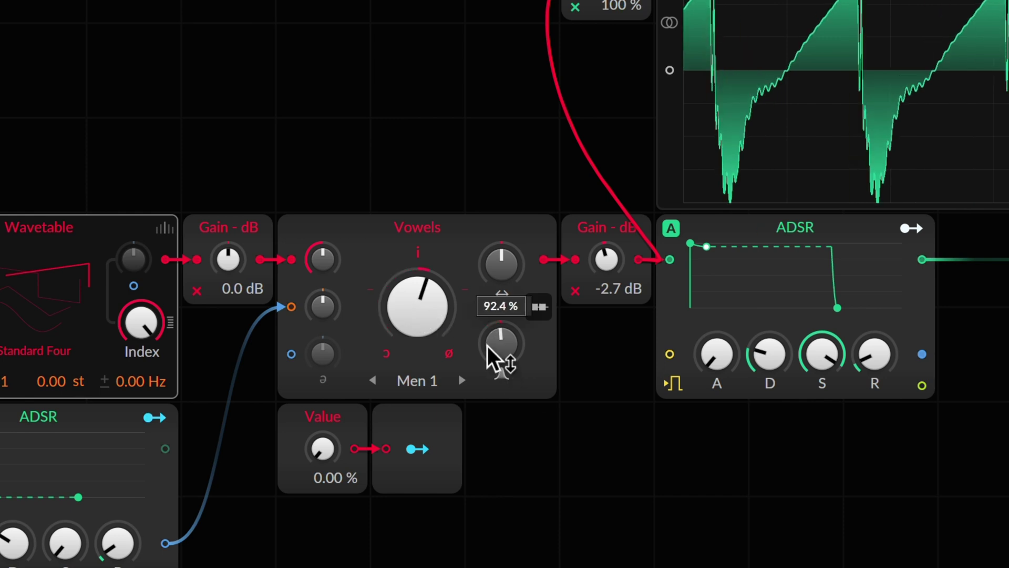
drag(401, 289, 405, 308)
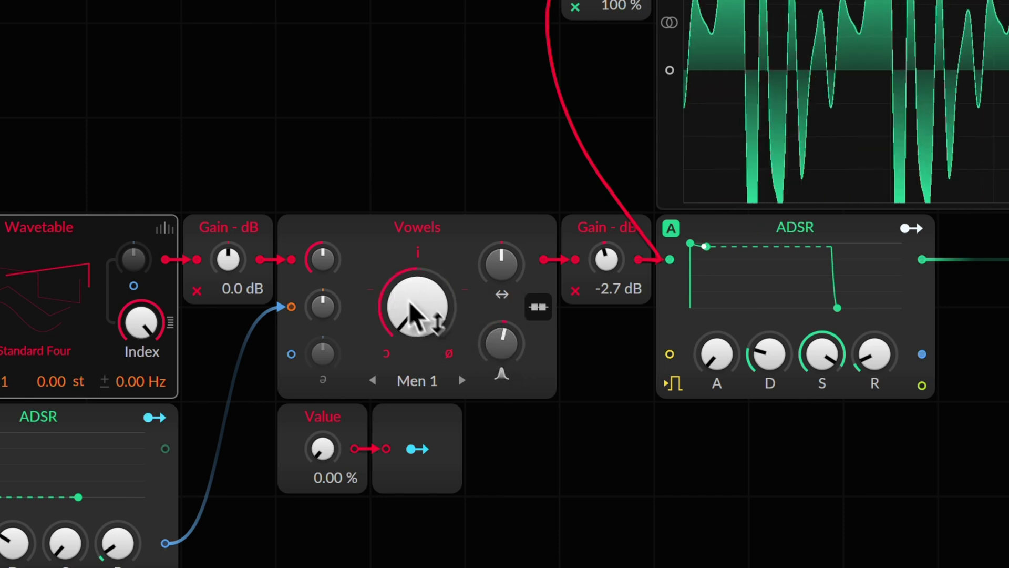
drag(526, 340, 515, 339)
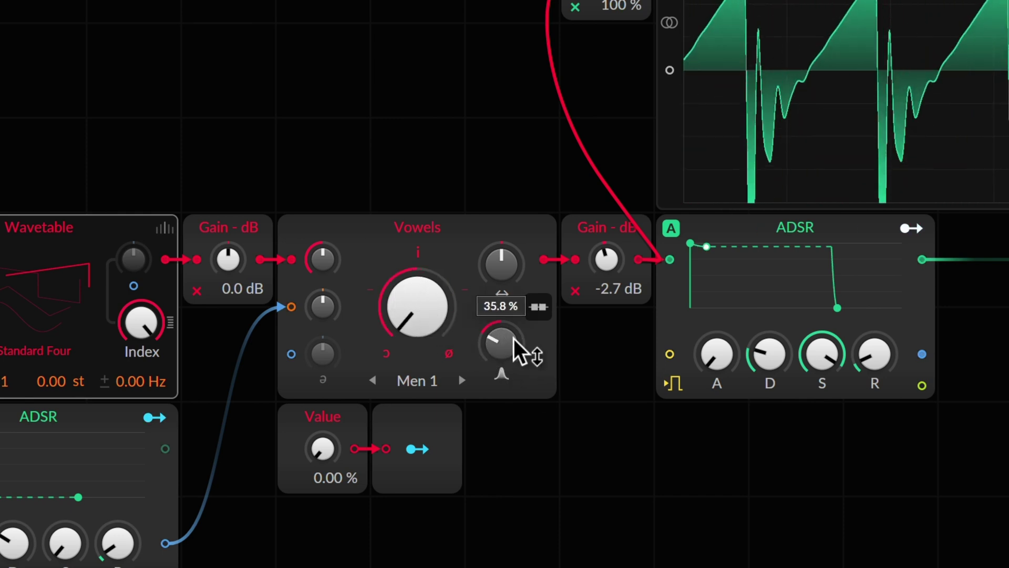
double_click(444, 314)
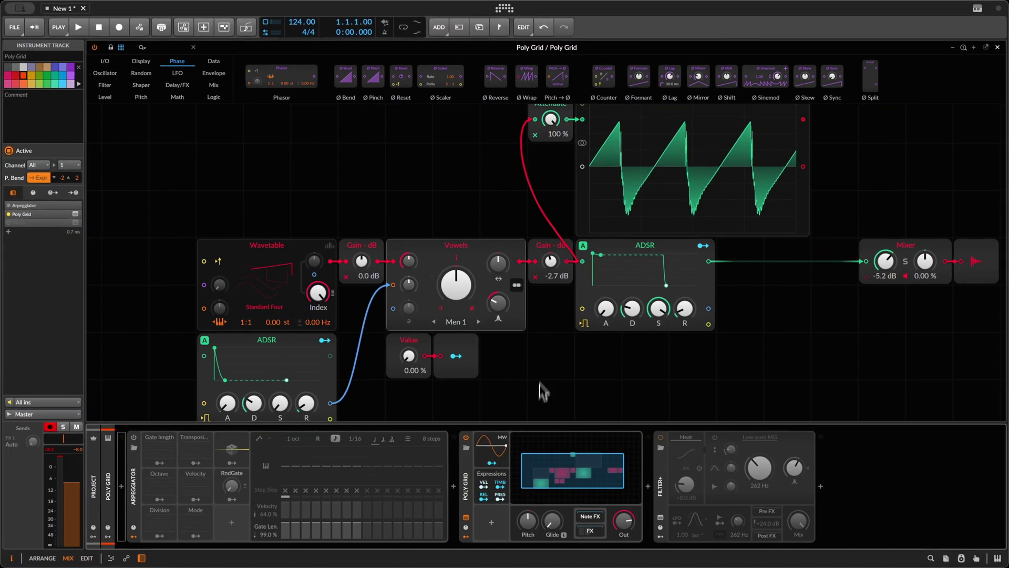
- Delete the Vowels filter, the Gain module after it, and the Value module with its connected modulator output
drag(421, 184, 538, 361)
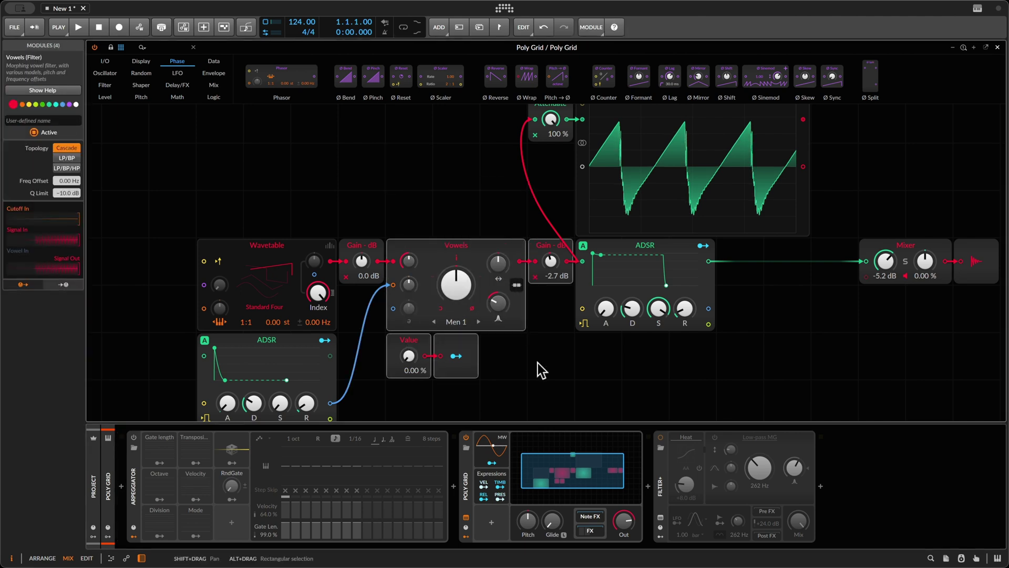
key(Delete)
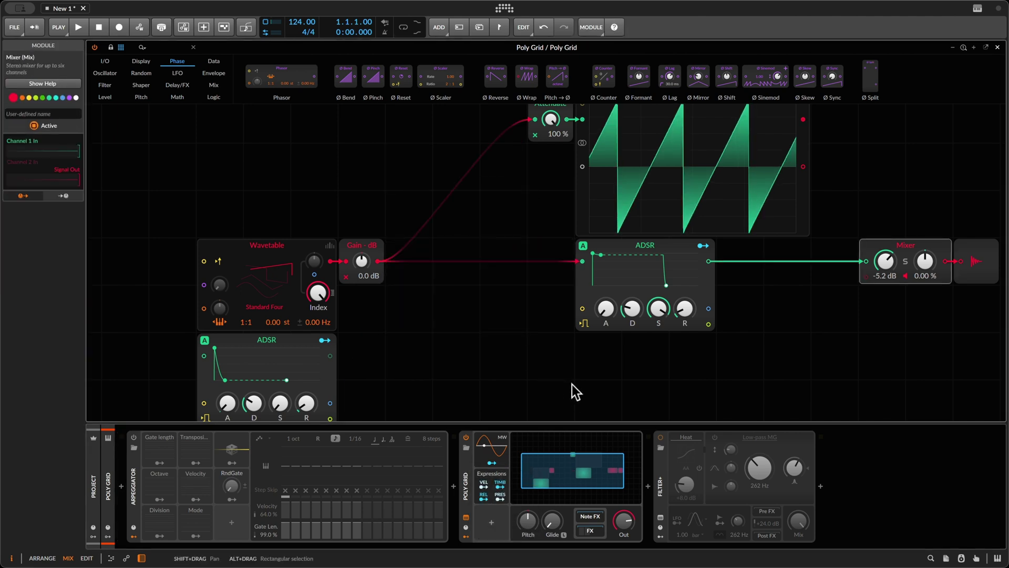
key(super+z)
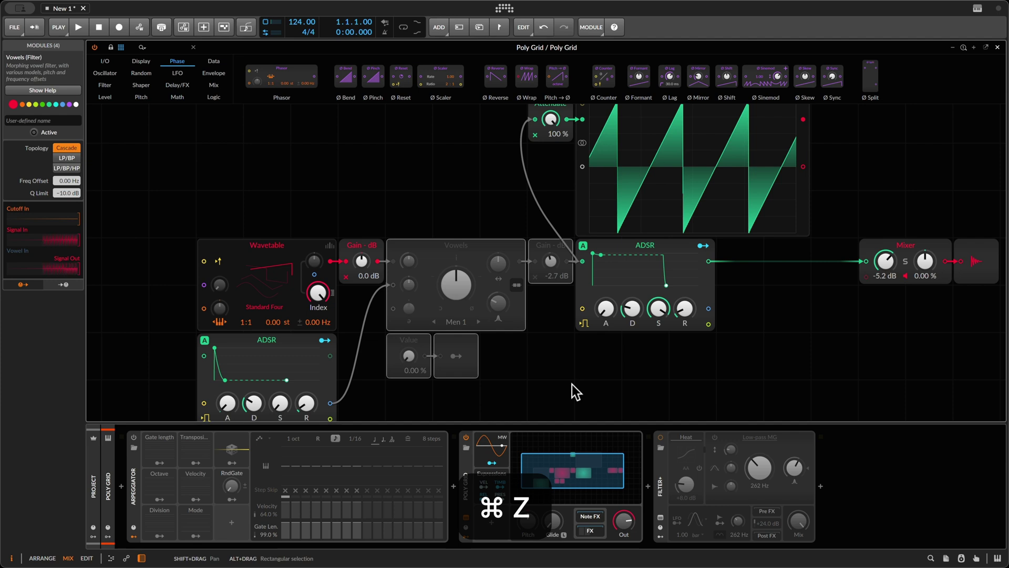
click(363, 246)
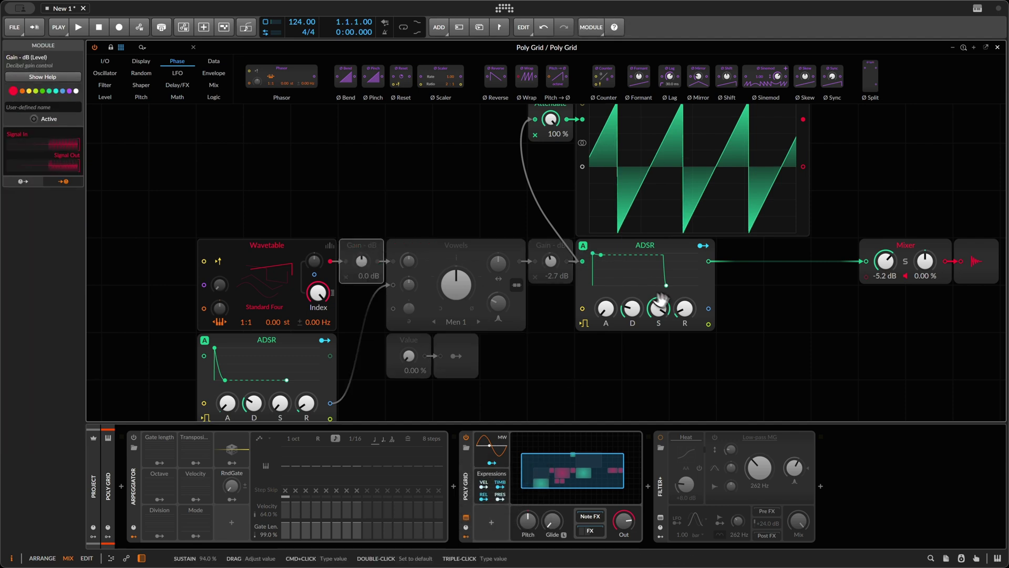
double_click(884, 262)
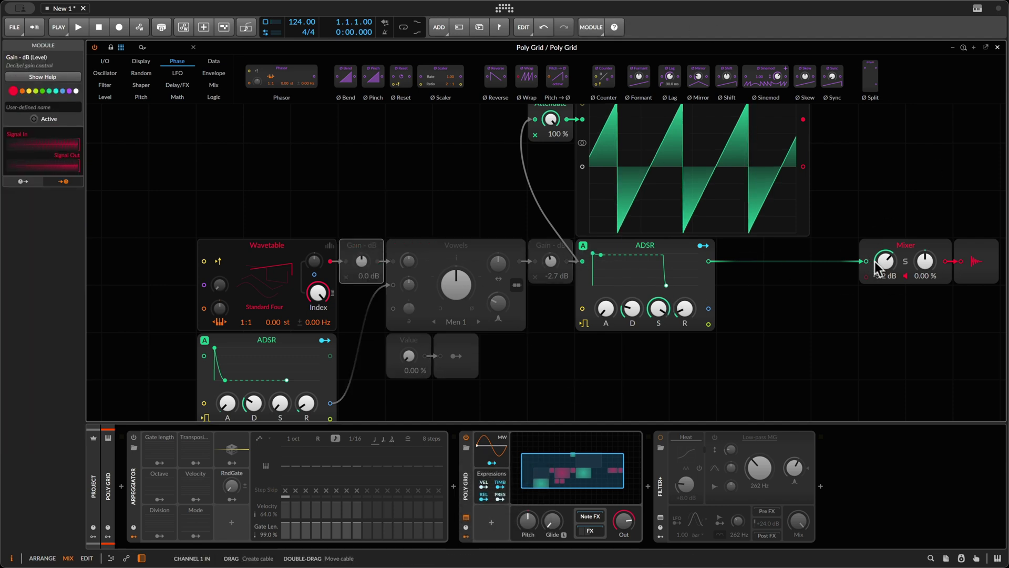
click(221, 248)
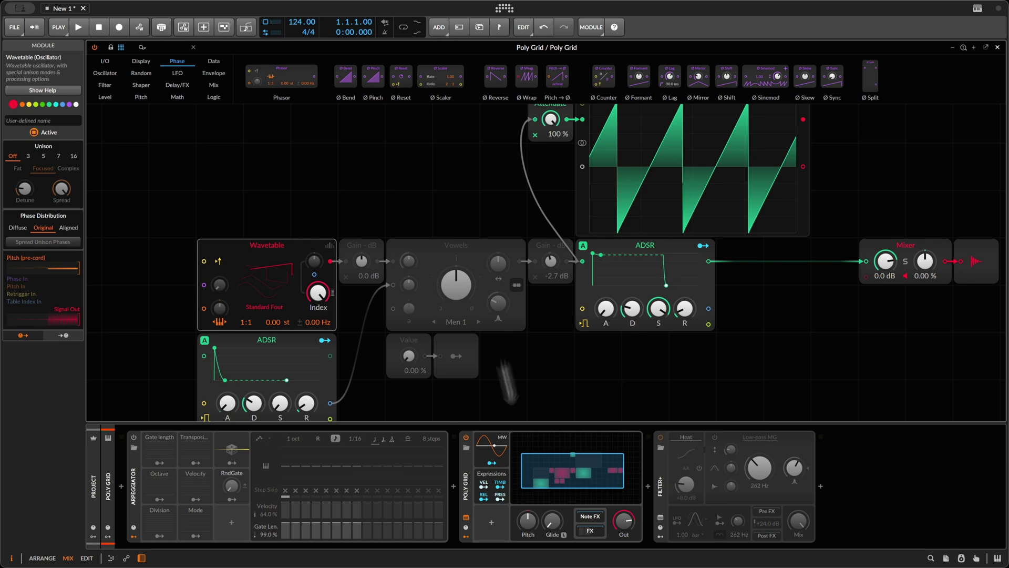
- Enable the Filter+ device and raise its Low-pass MG cutoff to 415 Hz
click(664, 467)
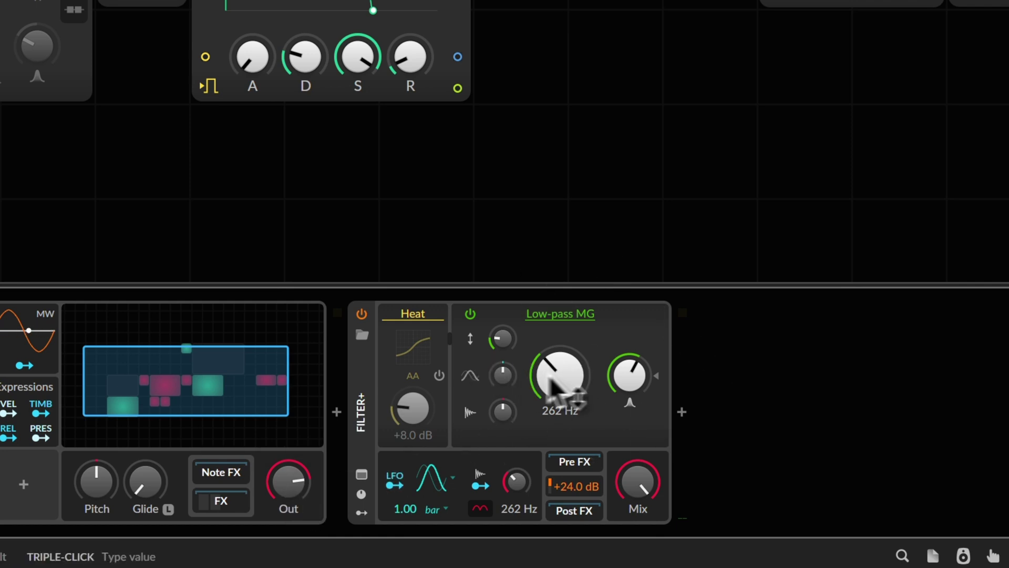
drag(564, 369, 562, 375)
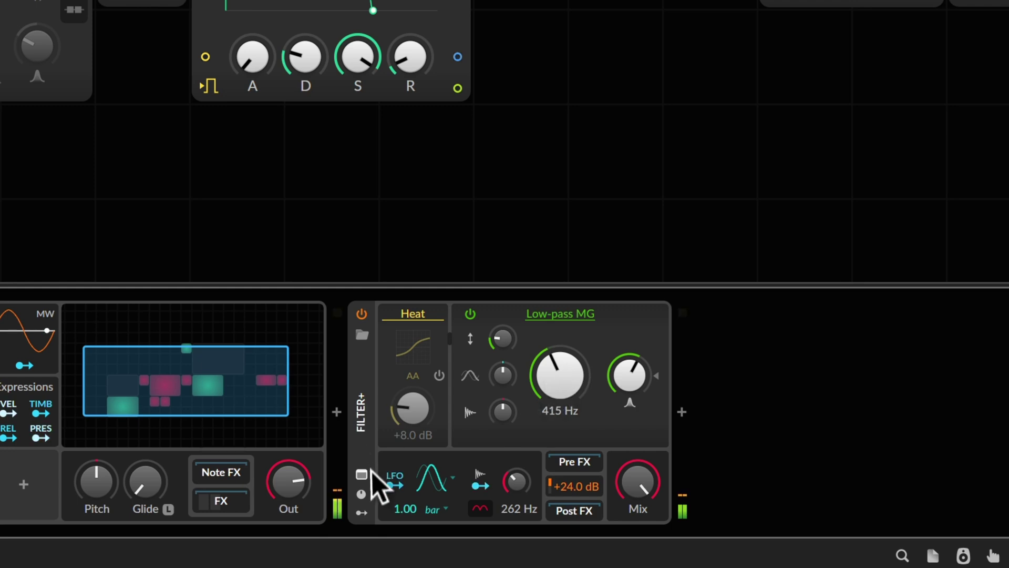
- Reveal the modulators of Filter+, turn its Drive macro up and down, and raise the Low-pass MG cutoff to 6.64 kHz
click(360, 513)
drag(419, 347, 420, 348)
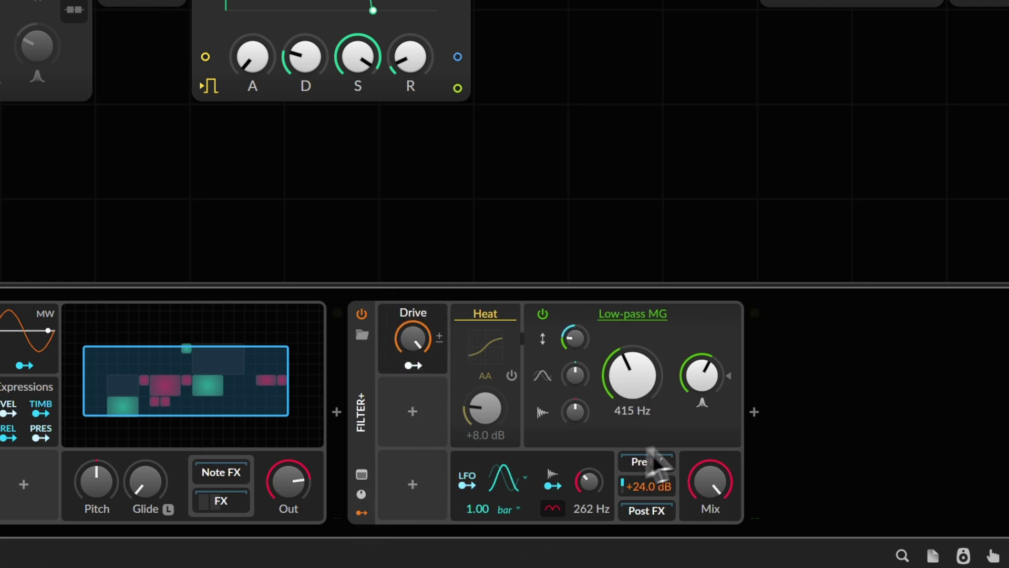
drag(648, 378, 644, 383)
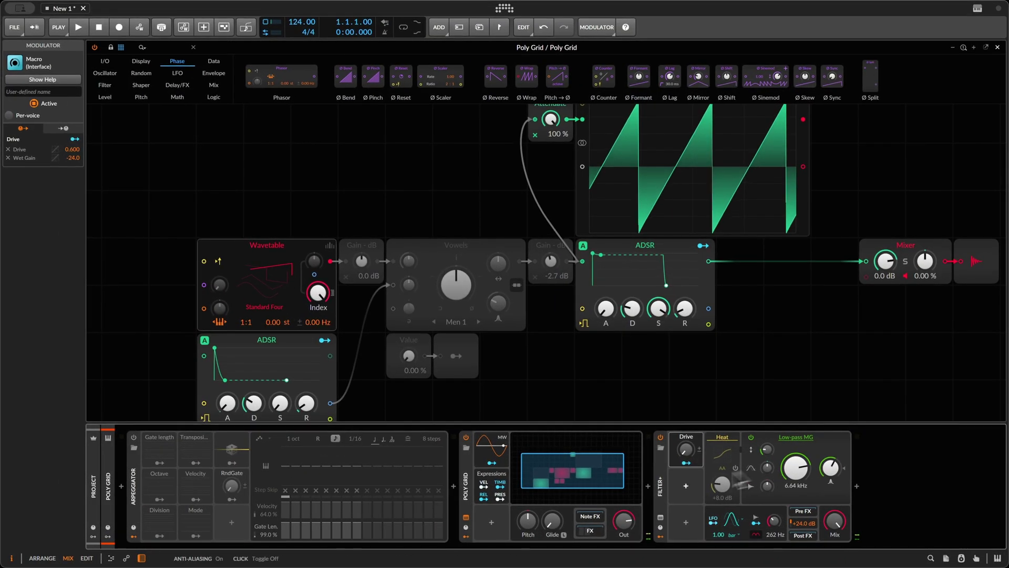
- Convert Filter+ to an FX Grid and try adjusting the Q Limit of its Low-pass MG filter
click(657, 472)
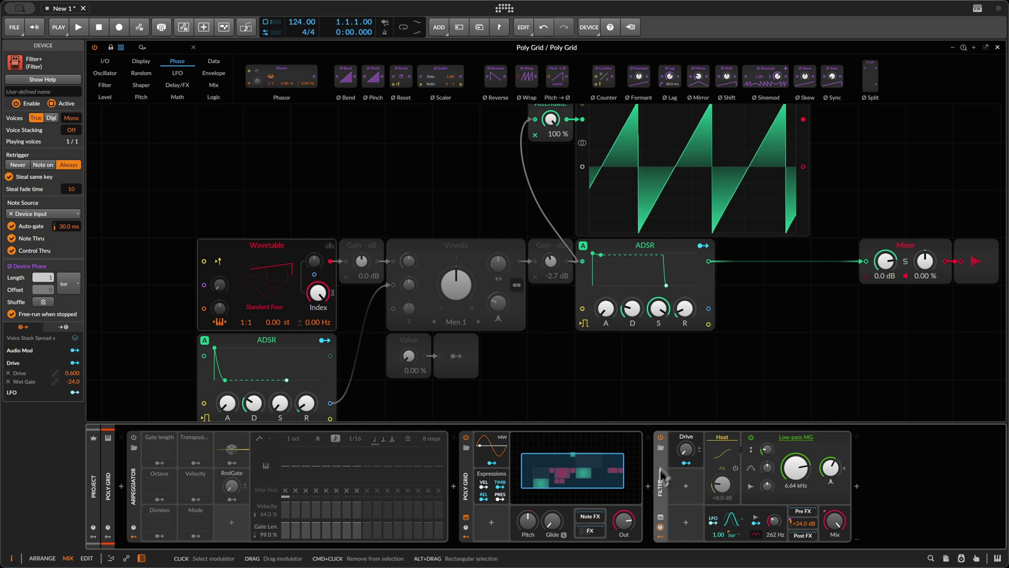
click(660, 526)
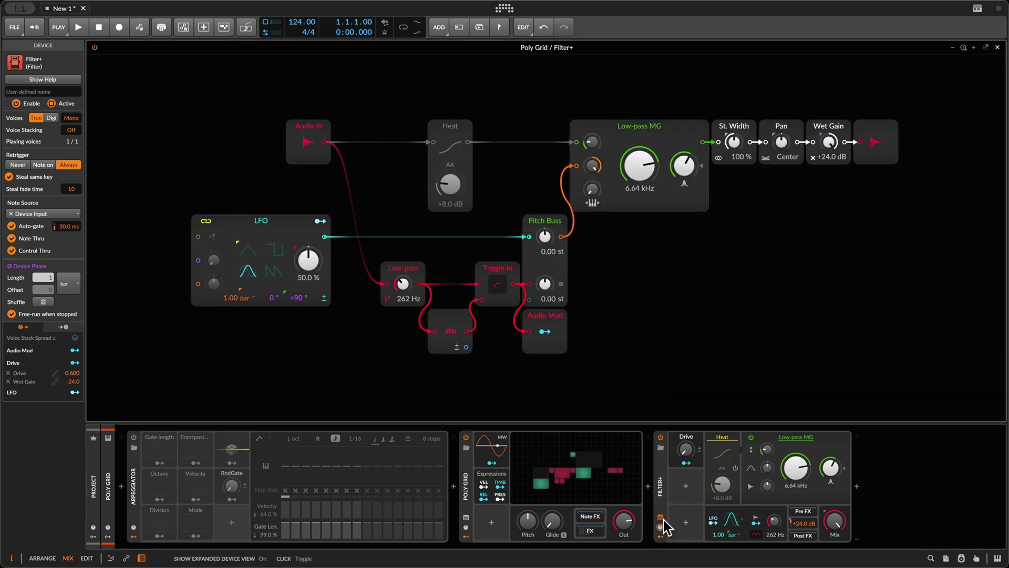
right_click(667, 479)
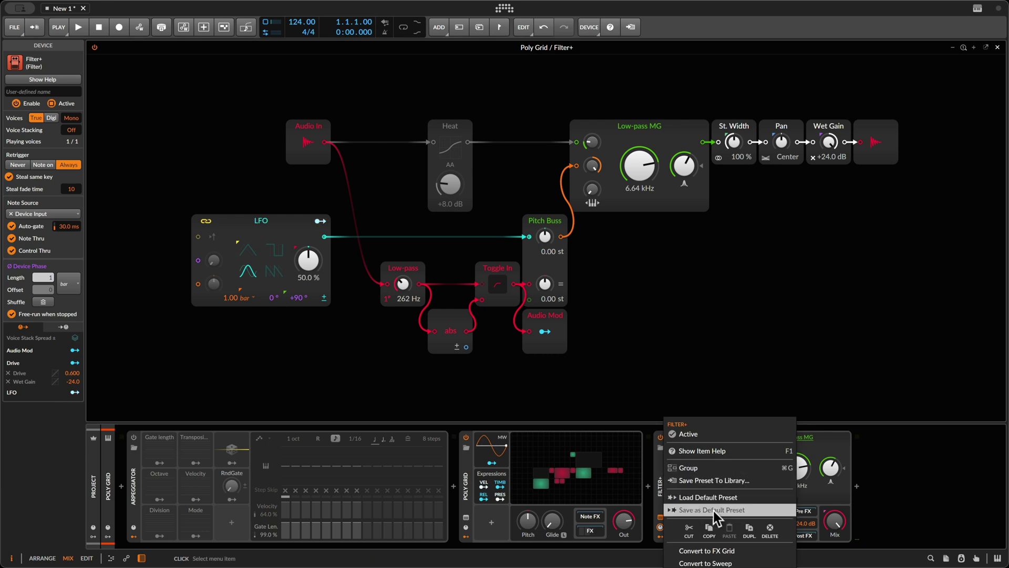
click(740, 555)
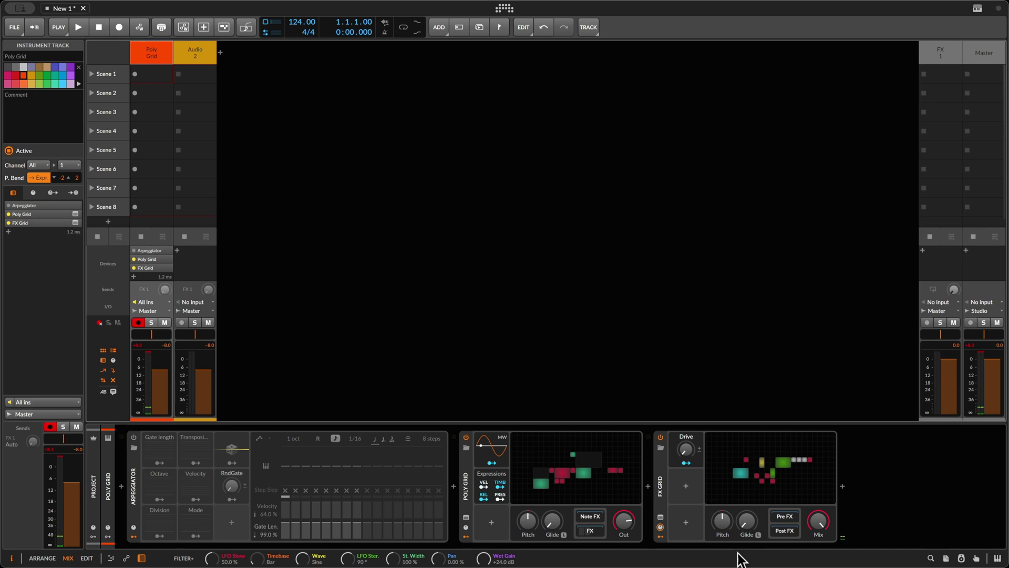
click(608, 184)
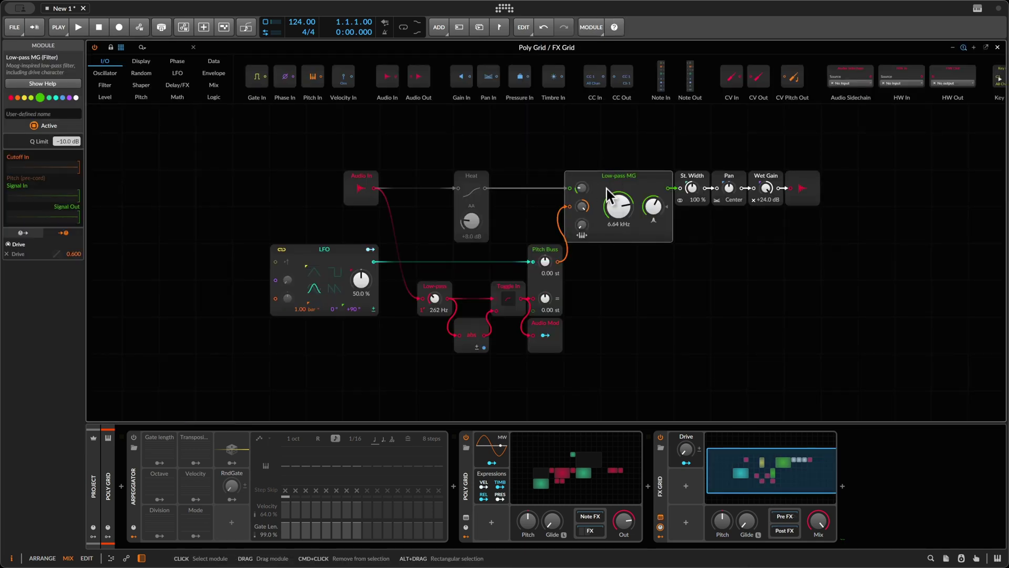
drag(64, 141, 57, 130)
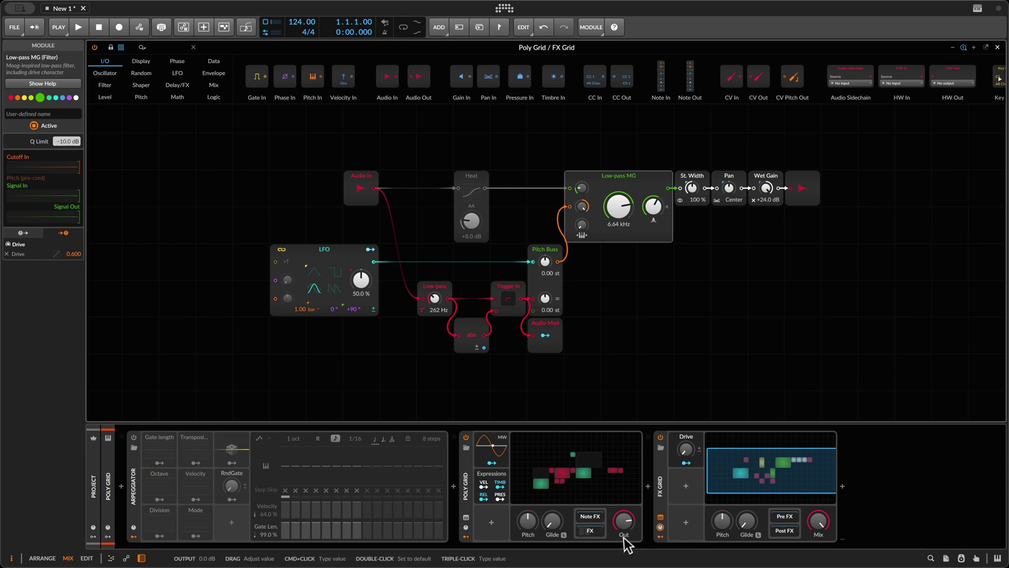
- Delete the FX Grid device after the Poly Grid and reopen the Poly Grid patch in the editor
click(653, 491)
key(Delete)
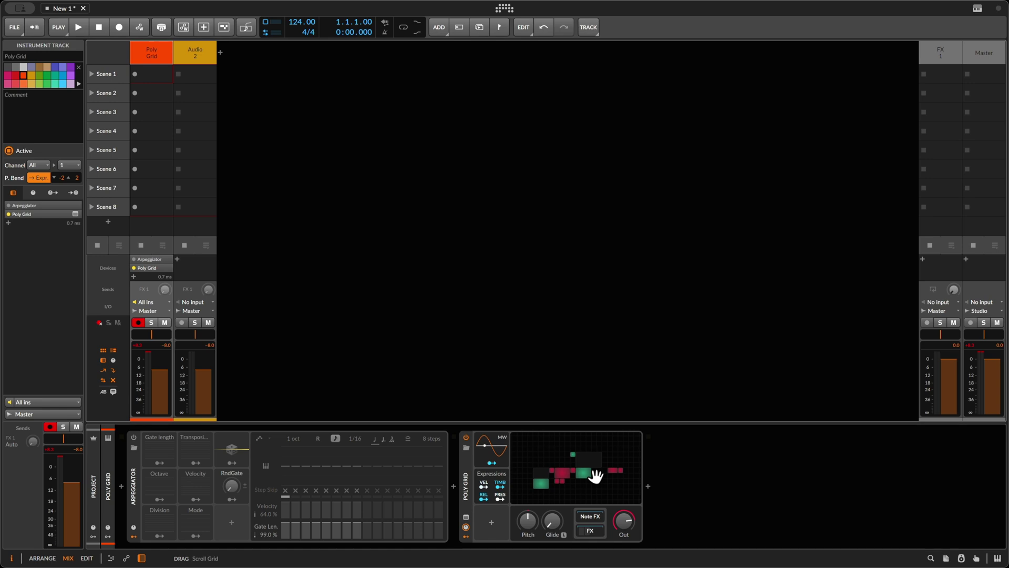
click(596, 475)
click(595, 475)
click(595, 475)
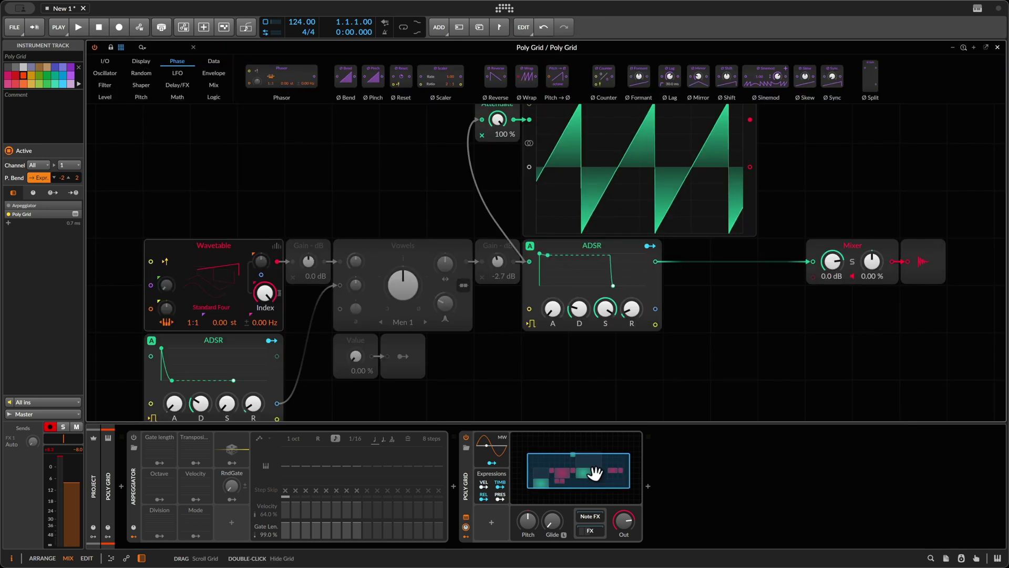